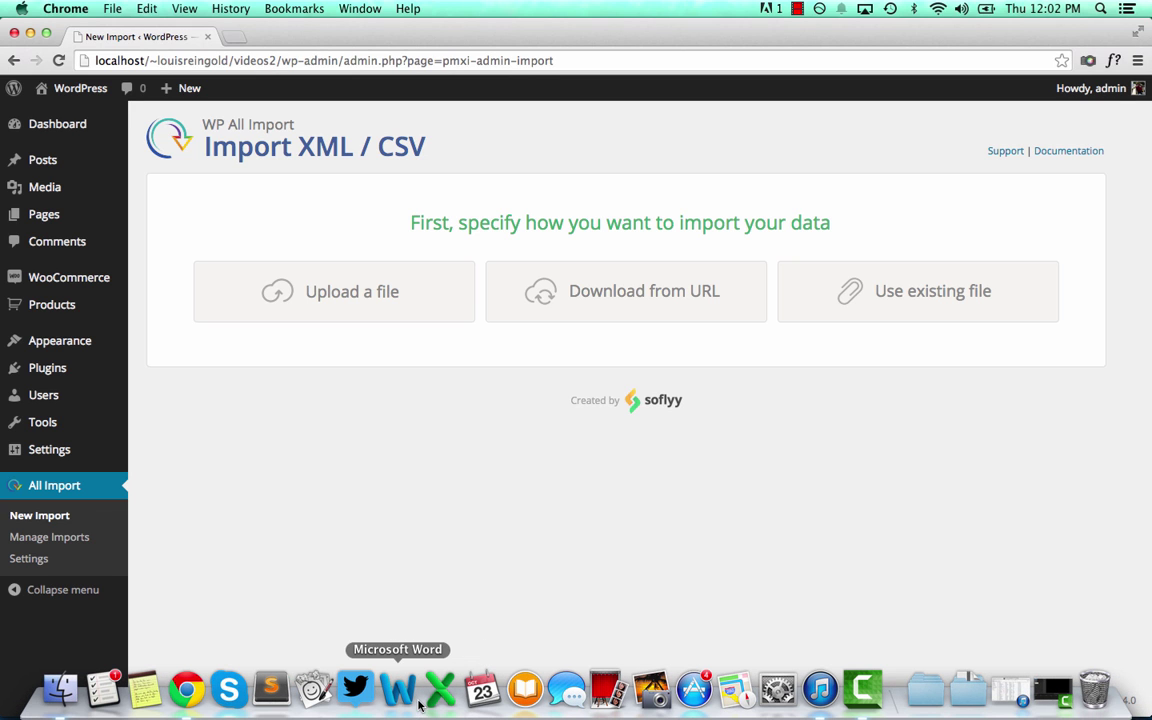
- Switch to Excel and create a blank workbook from the Excel Workbook template
click(435, 690)
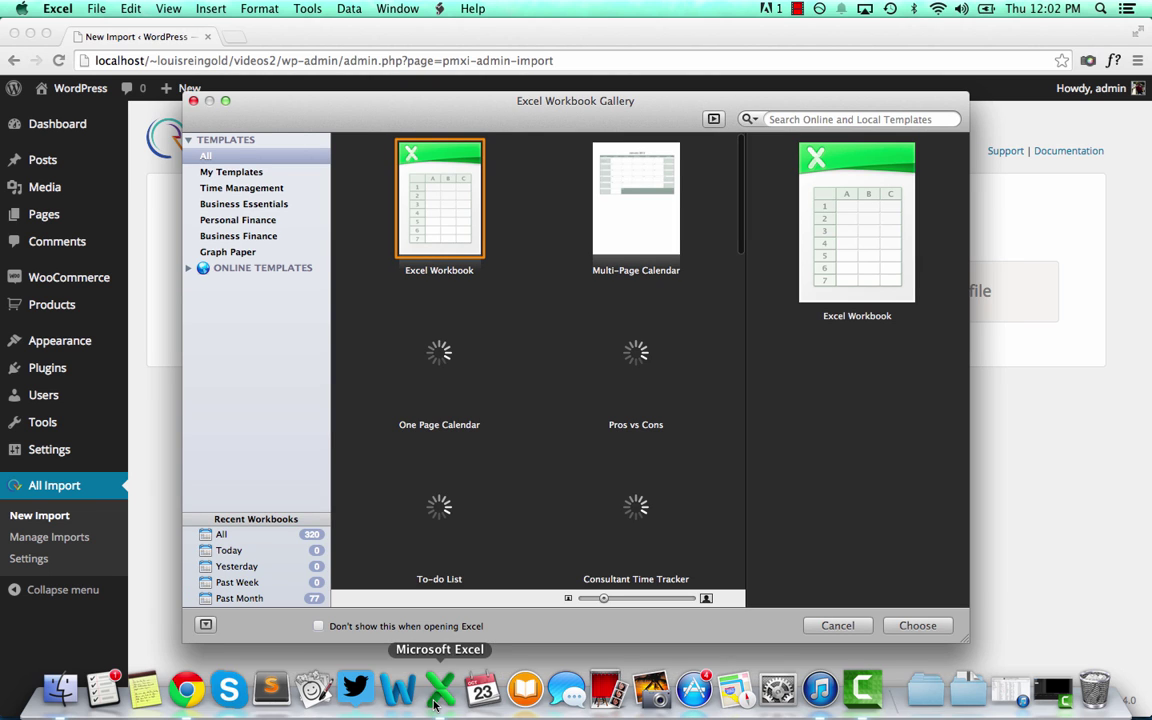
double_click(422, 198)
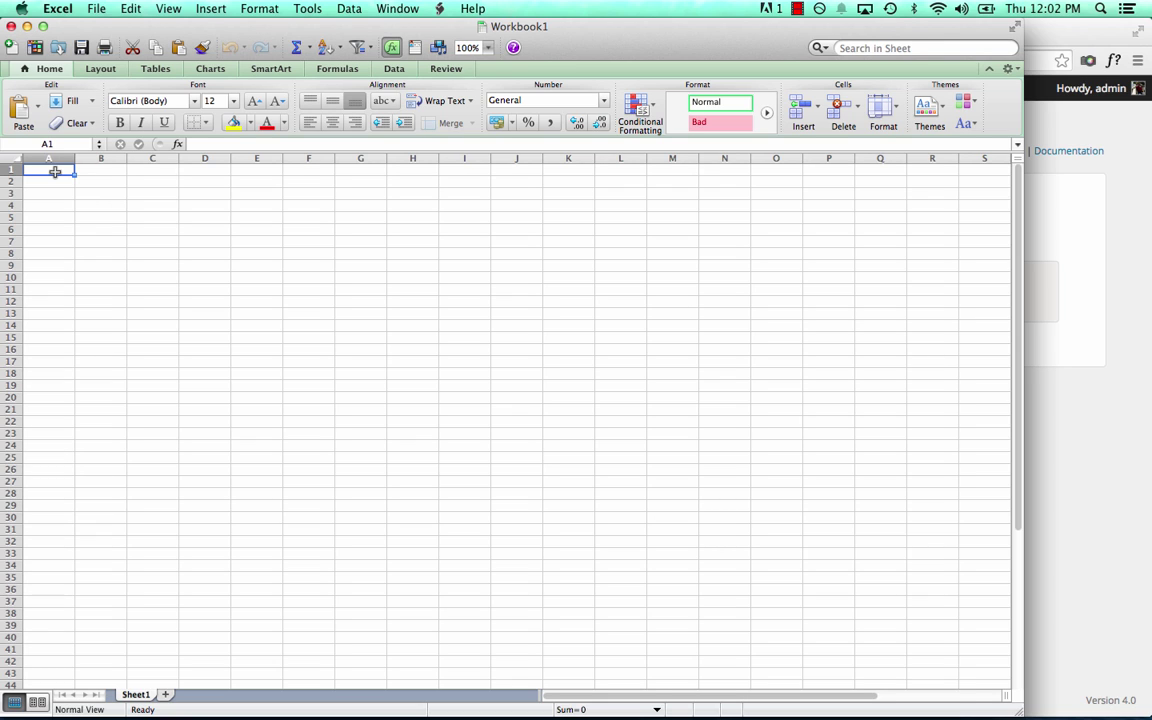
- Enter the heading "Product Name" in A1 and widen column A to give product names more room
text(Product Name)
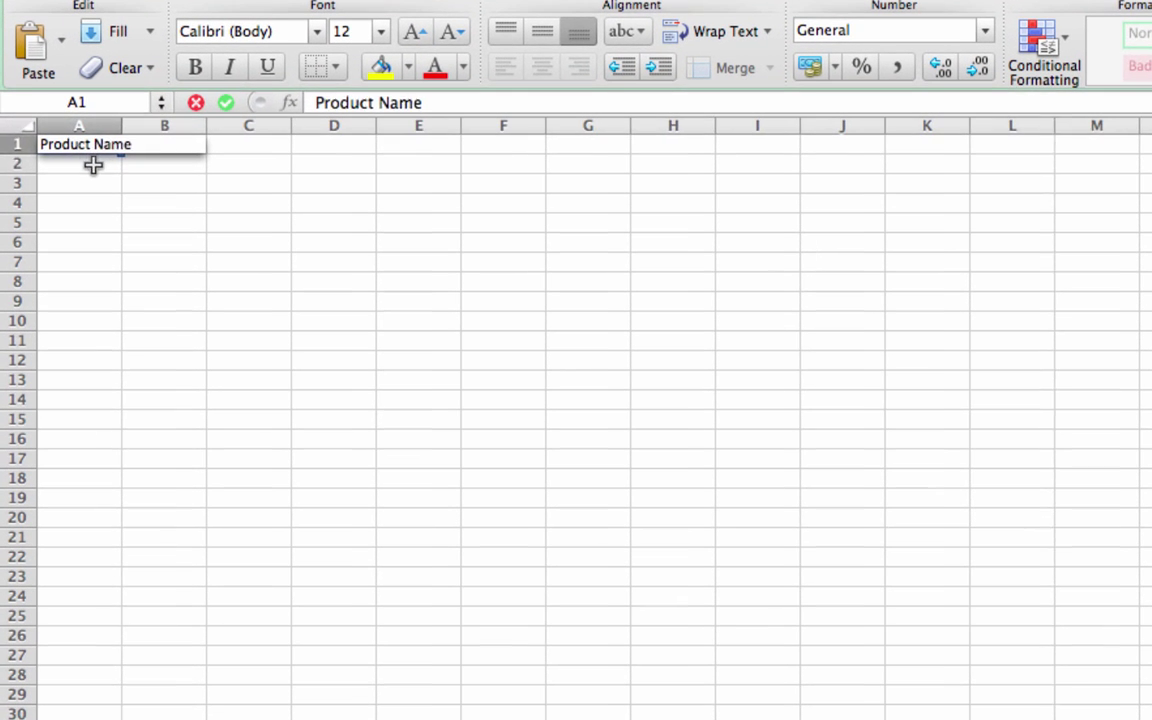
key(Return)
drag(75, 159, 242, 133)
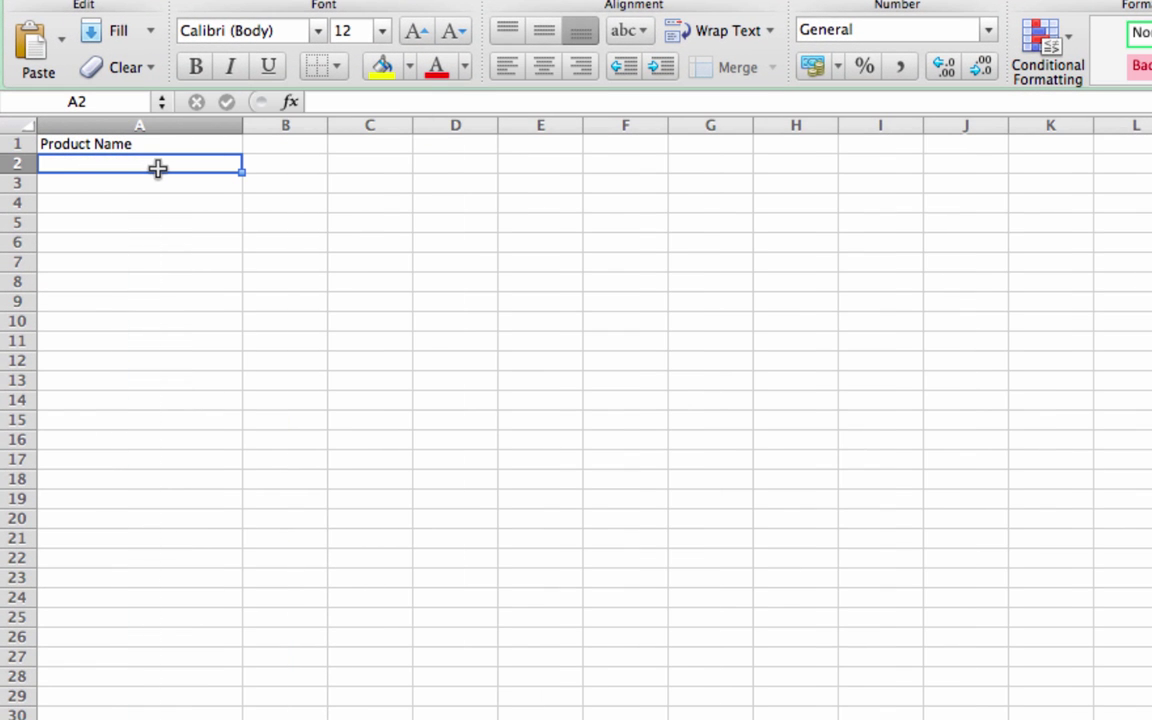
- Enter "Adult WordPress T-Shirt" as the product name in both A2 and A3
text(T)
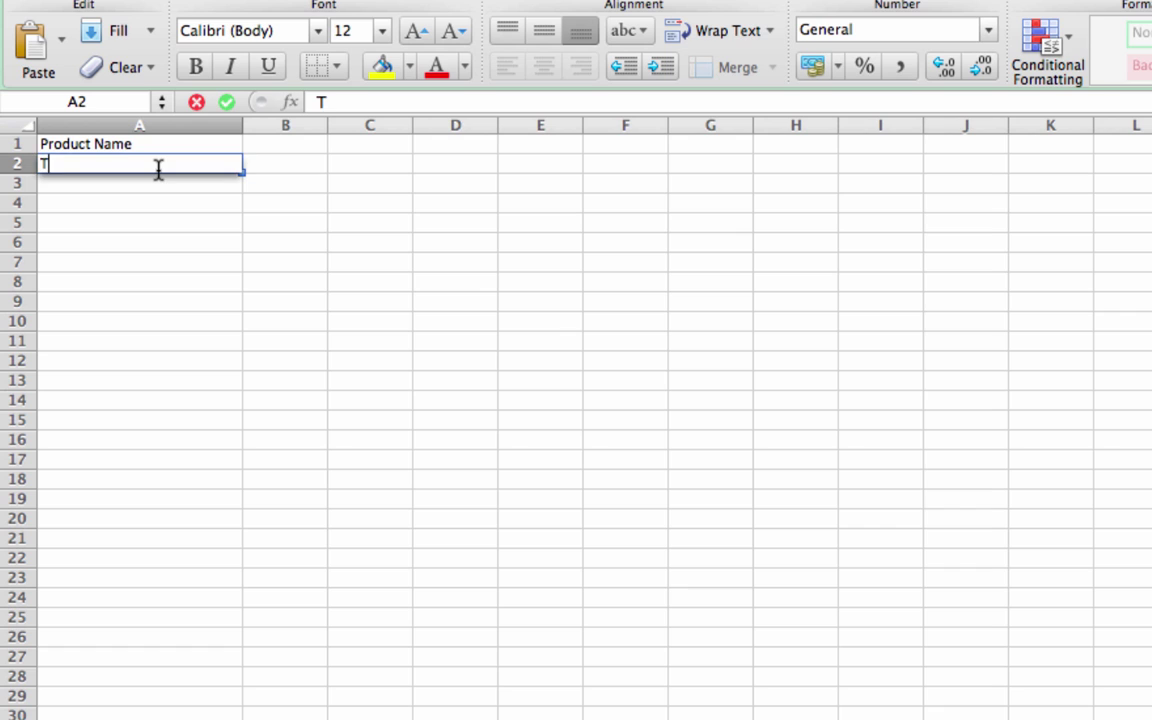
text(dult)
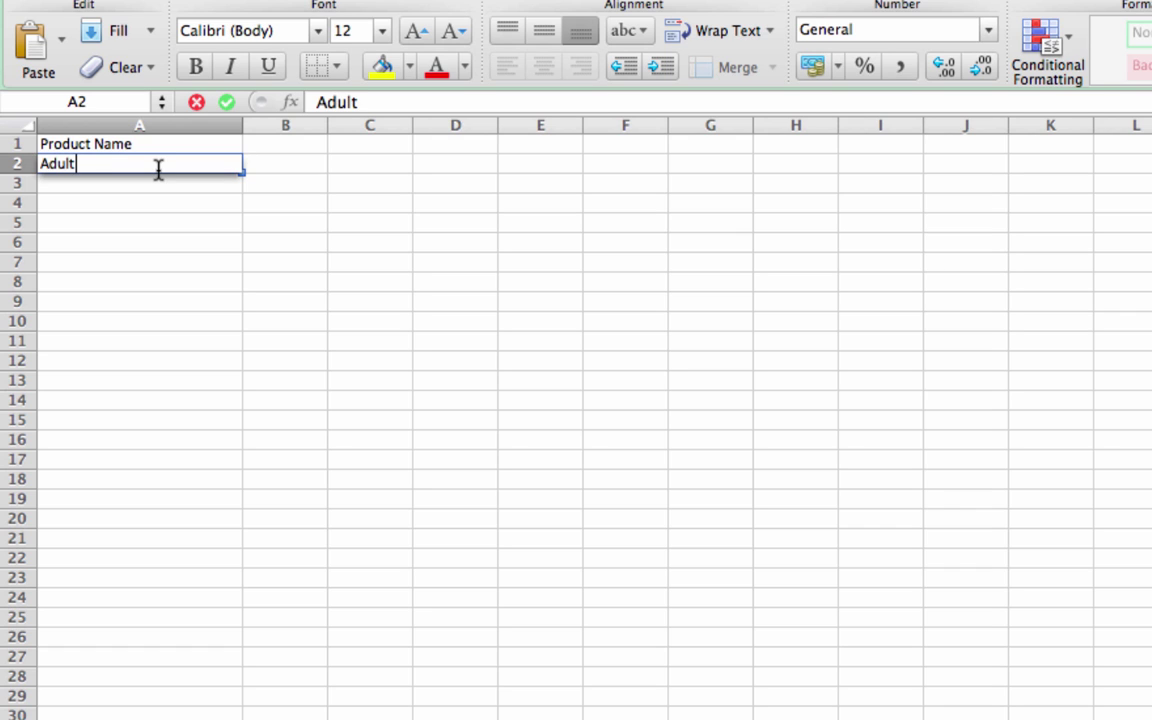
text( WordPress T-Shi)
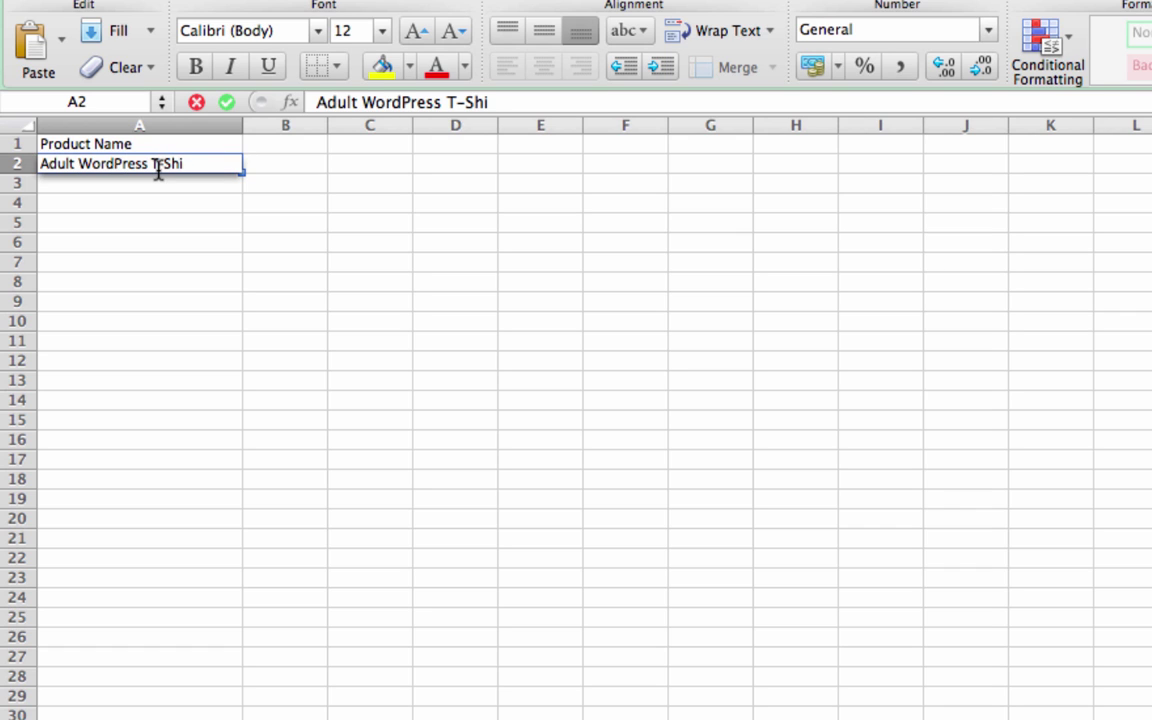
text(rt)
key(Return)
key(Return)
key(Up)
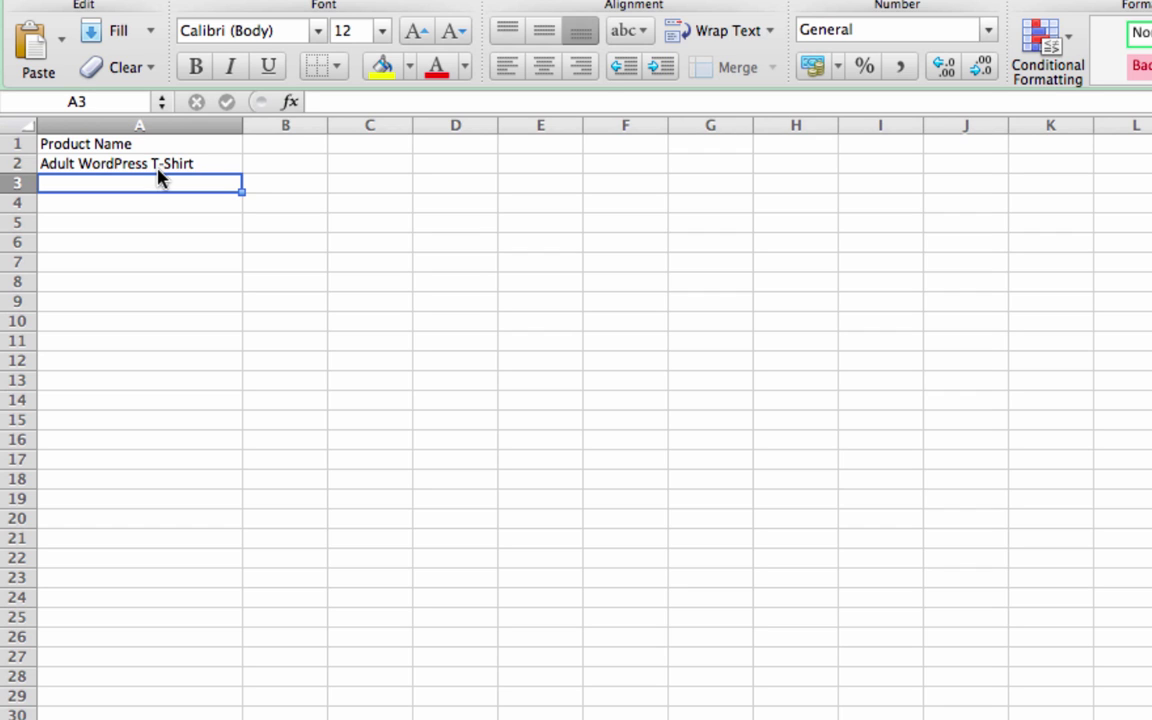
text(Adult W)
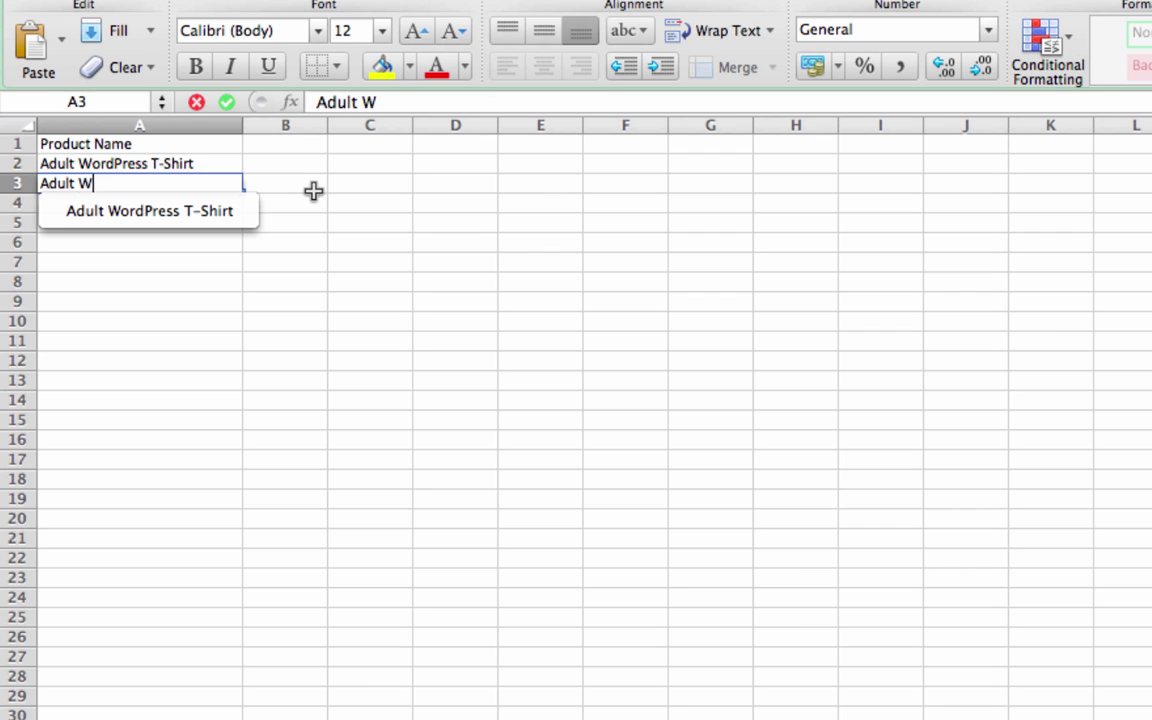
text(ordPress T-Shir)
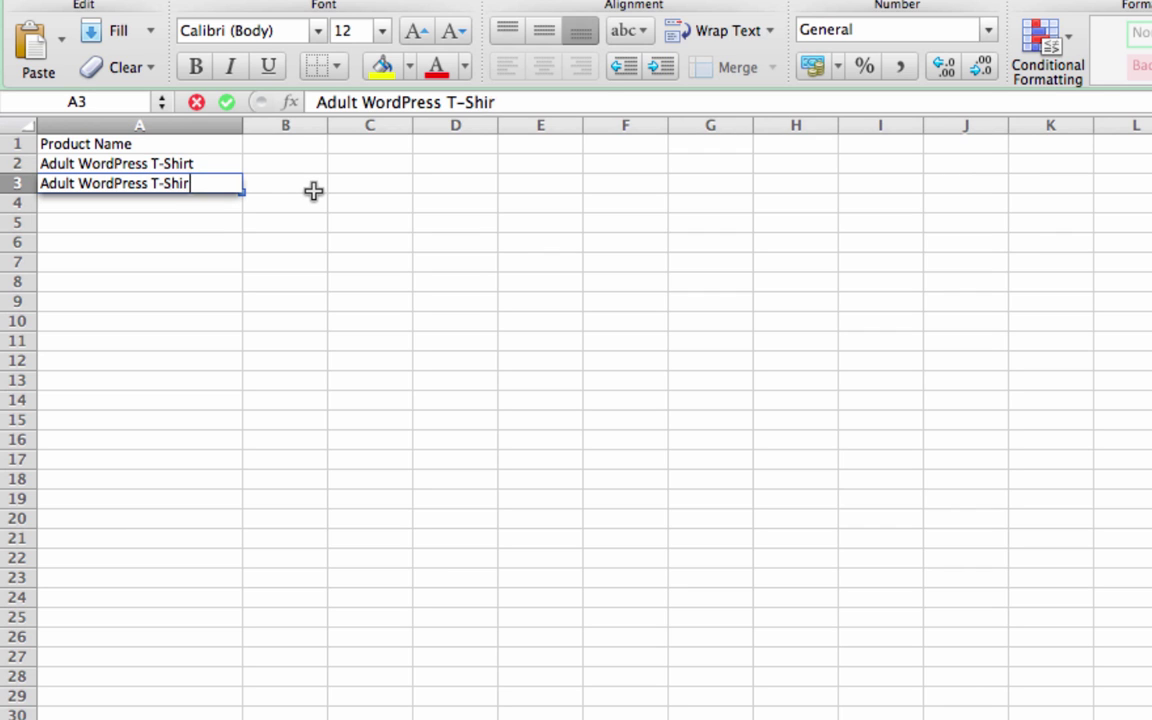
text(t)
key(Return)
click(293, 148)
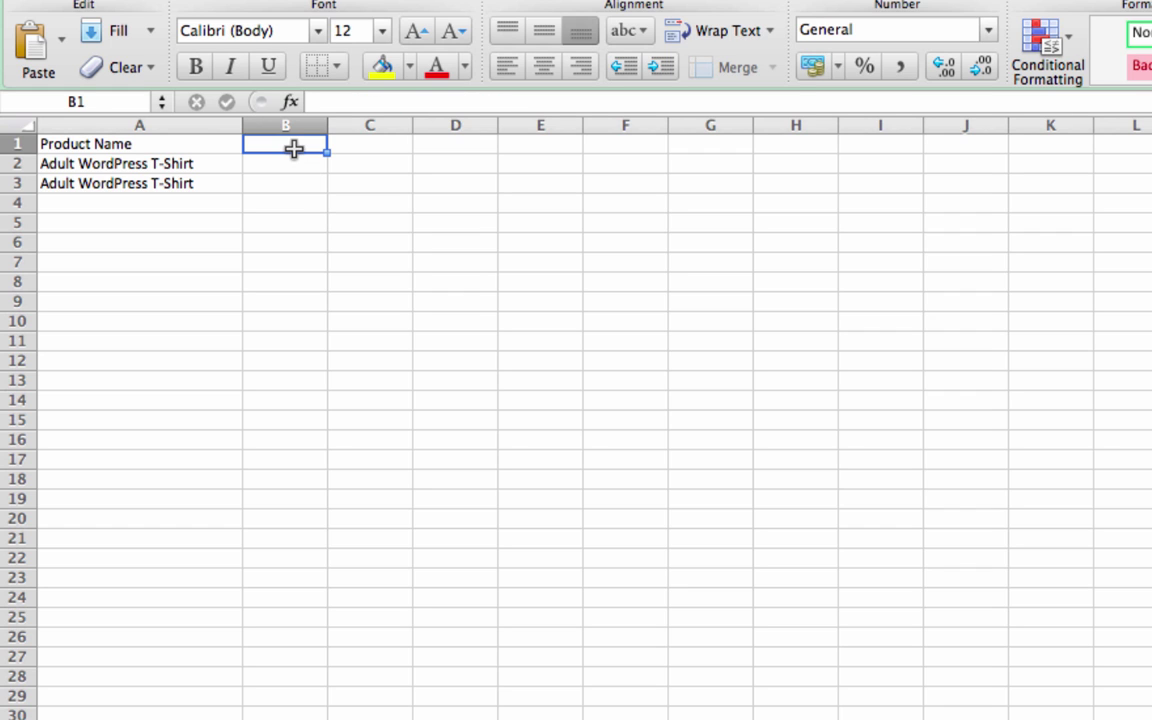
drag(154, 200, 154, 152)
click(149, 183)
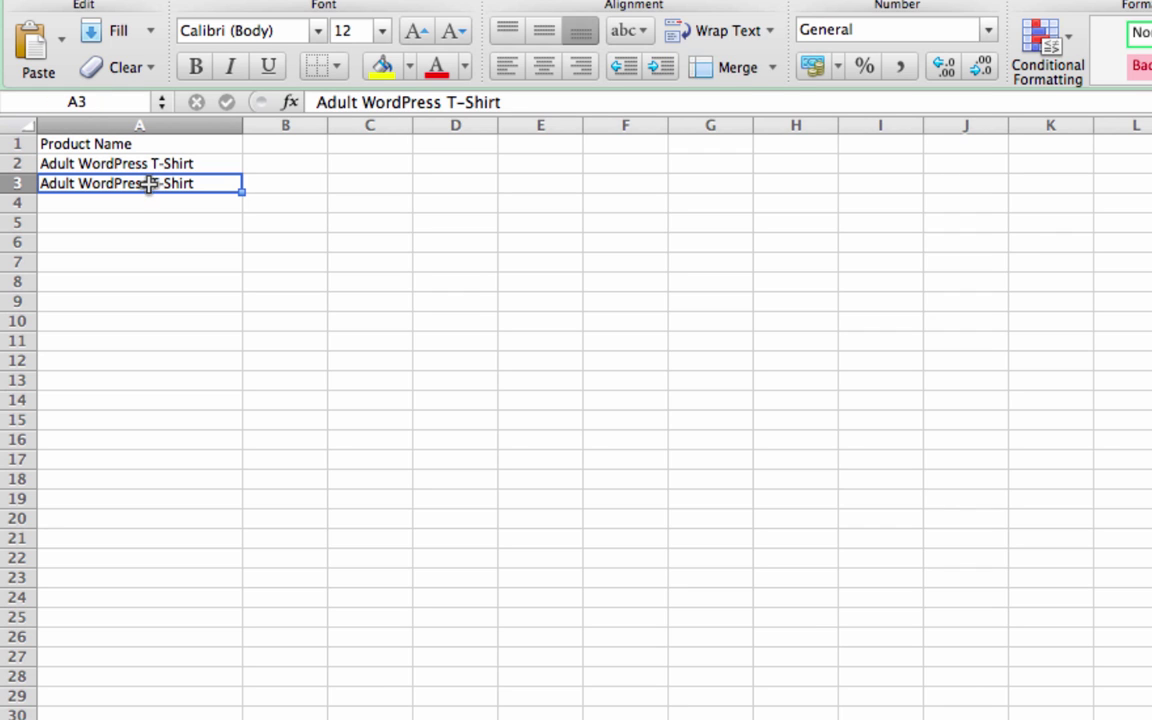
- Head column B "Description" and describe the first product as "What a beautiful t-shirt. Has the WordPress logo on it."
click(278, 146)
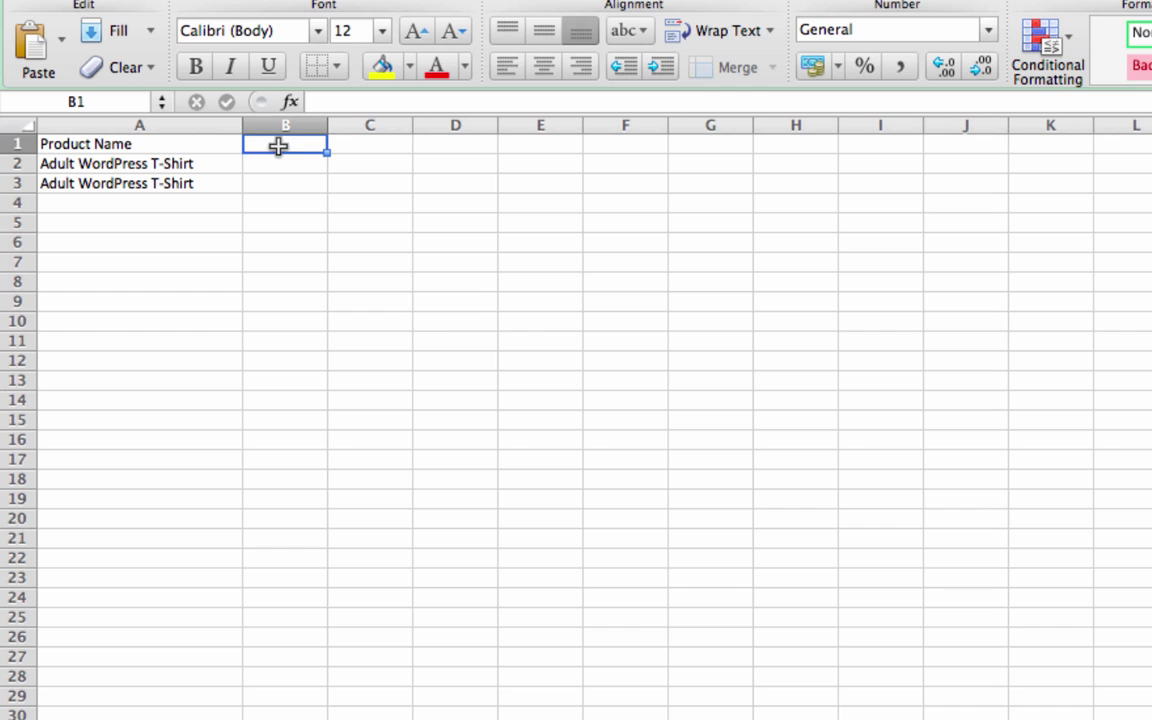
text(Description)
key(Return)
text(I)
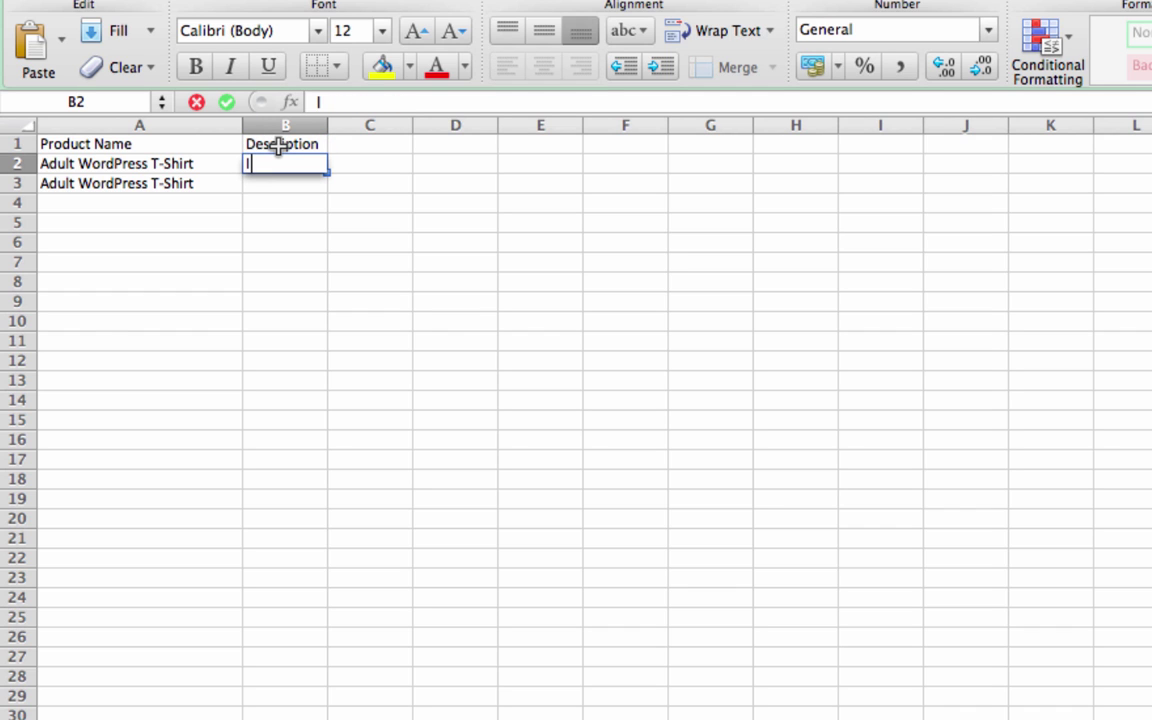
text(hat a beautiful)
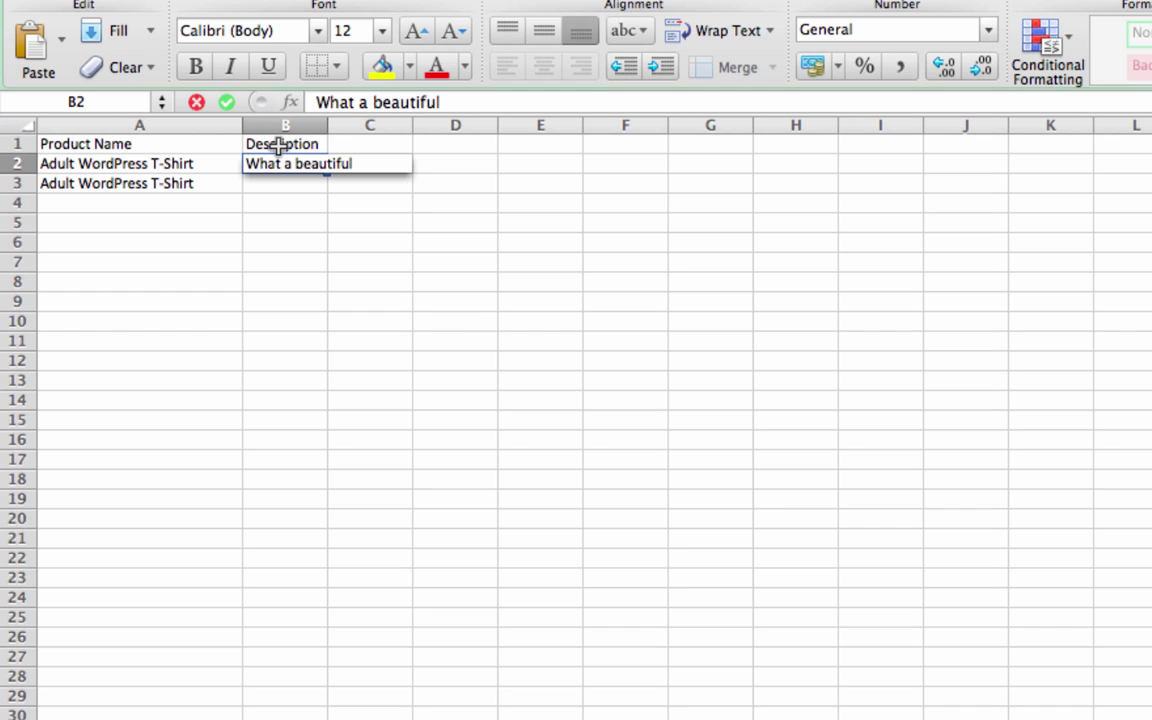
text( t-shirt. Has )
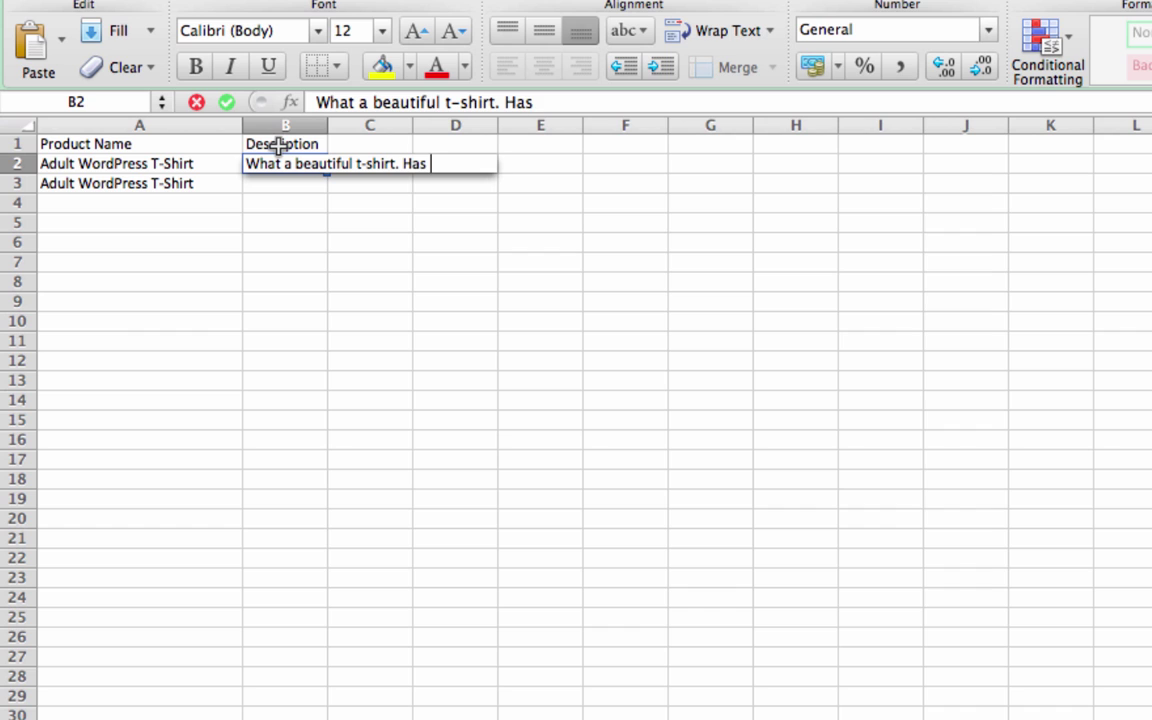
text(the WordPress logo on it.)
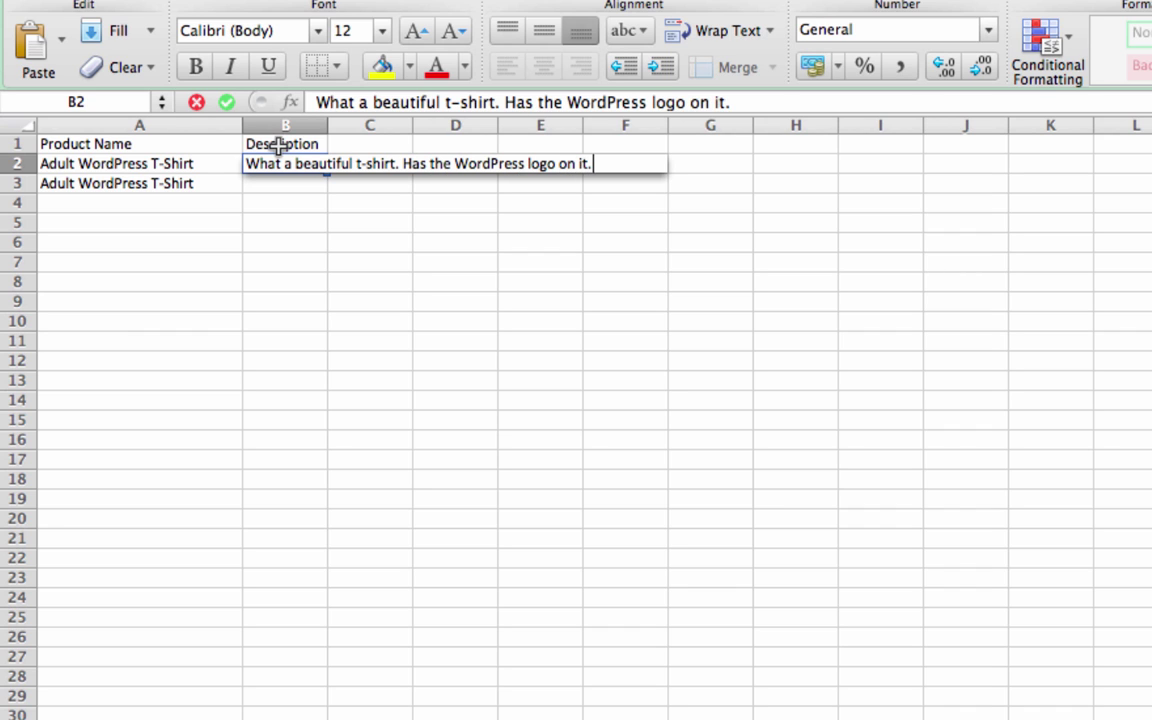
key(Return)
- Head column C "Price" and enter 10.00 for the first product in C2
click(352, 162)
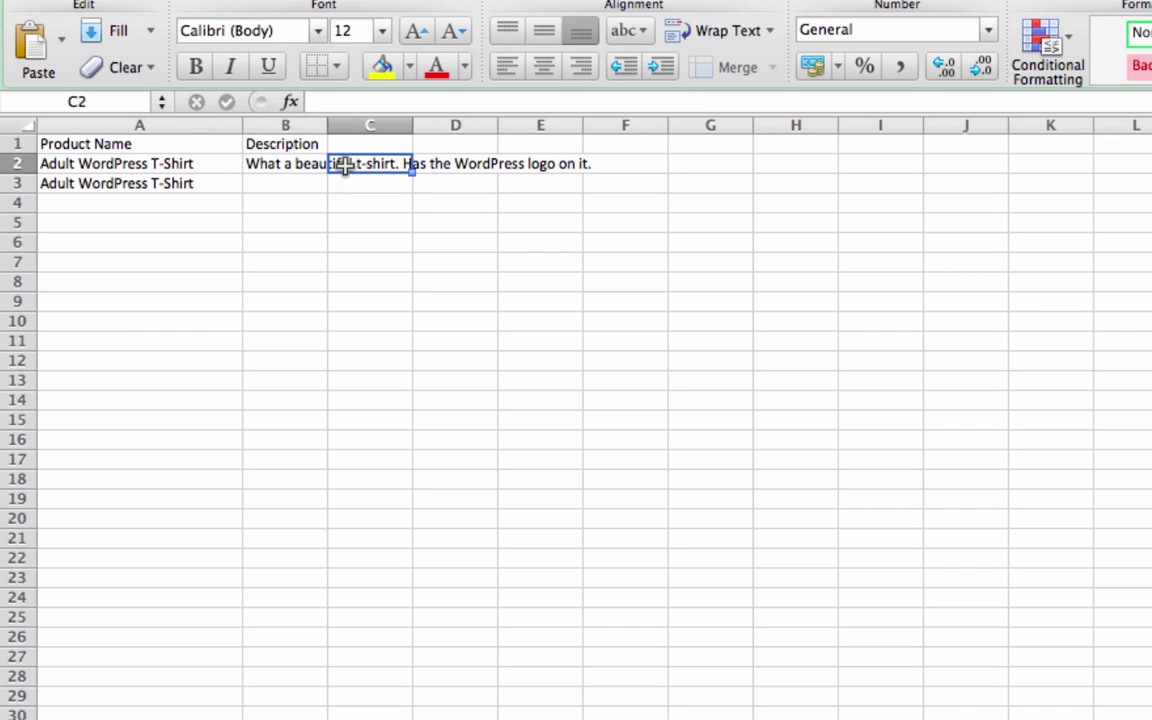
click(378, 143)
text(Price)
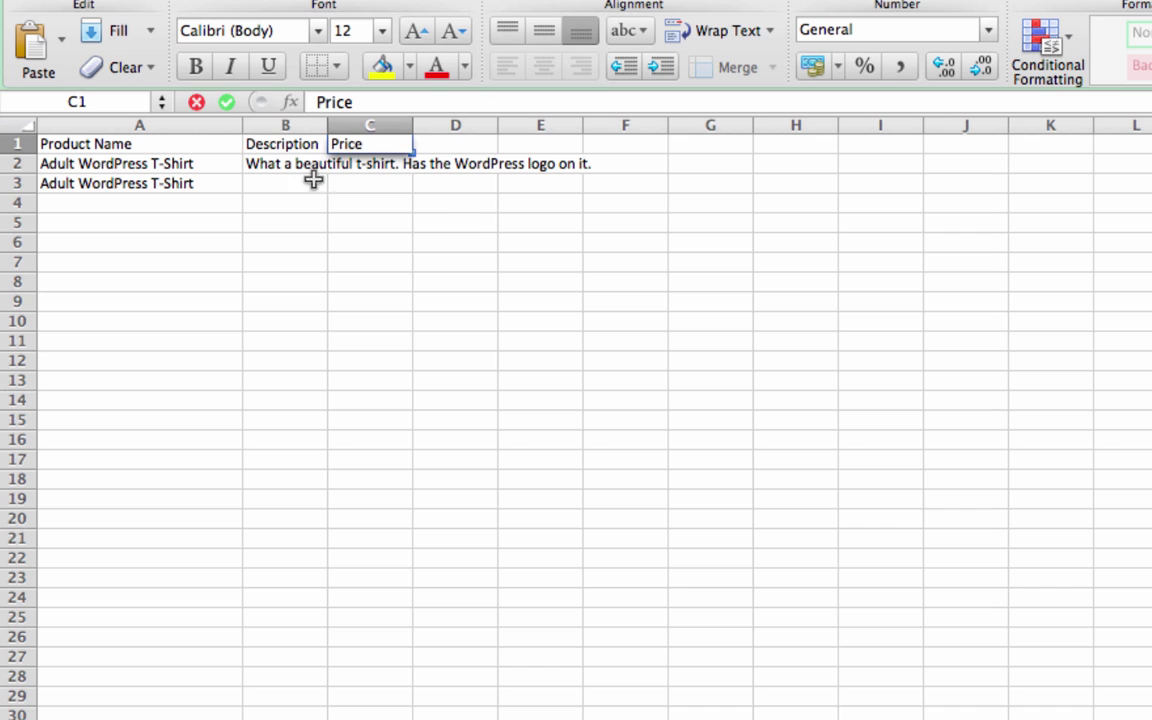
click(357, 183)
click(378, 163)
text(10.00)
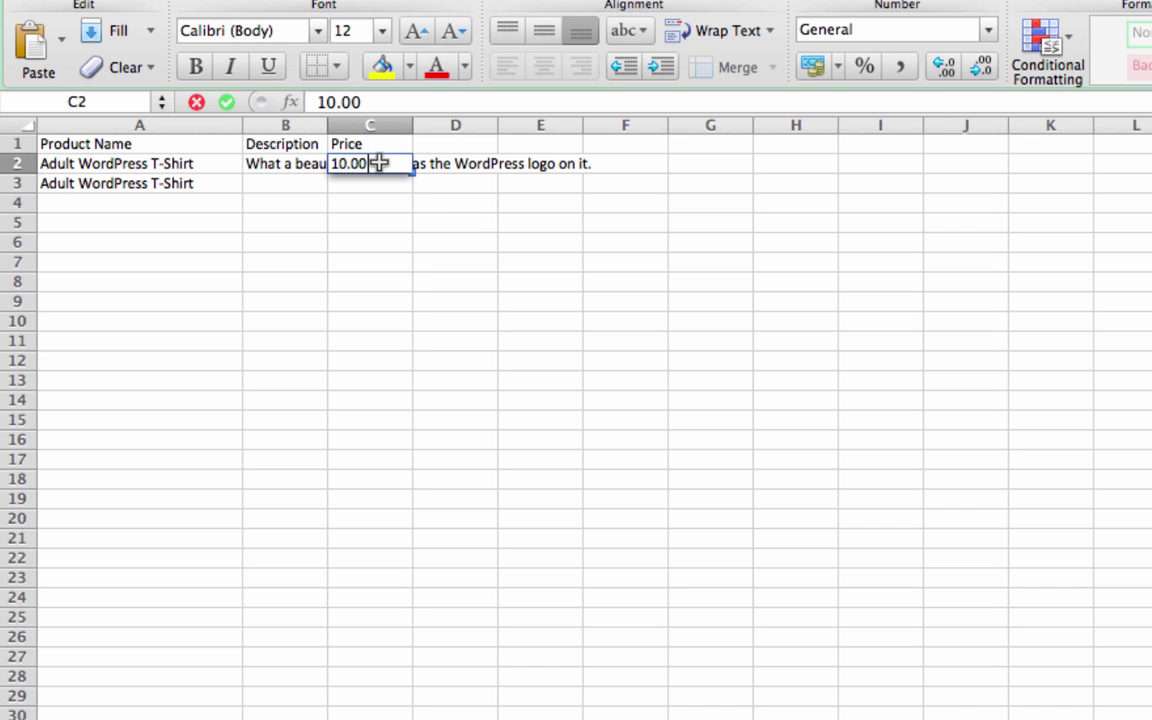
key(Return)
click(391, 162)
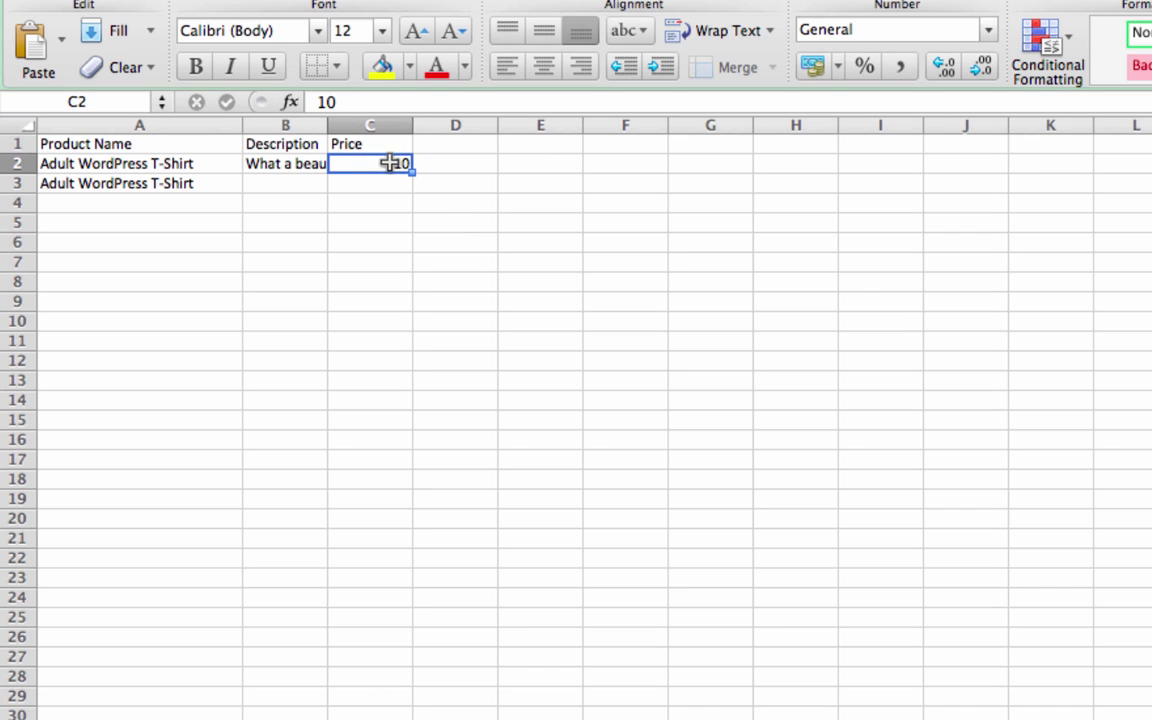
click(370, 147)
click(379, 163)
click(380, 199)
click(398, 163)
click(442, 165)
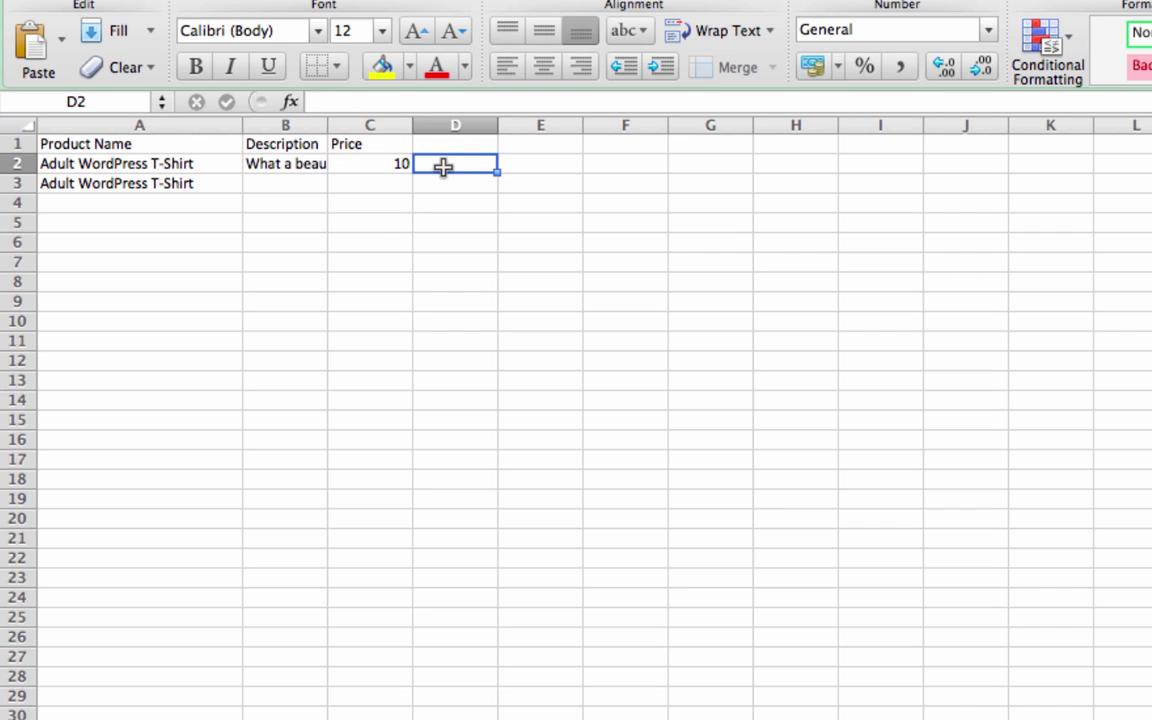
click(453, 147)
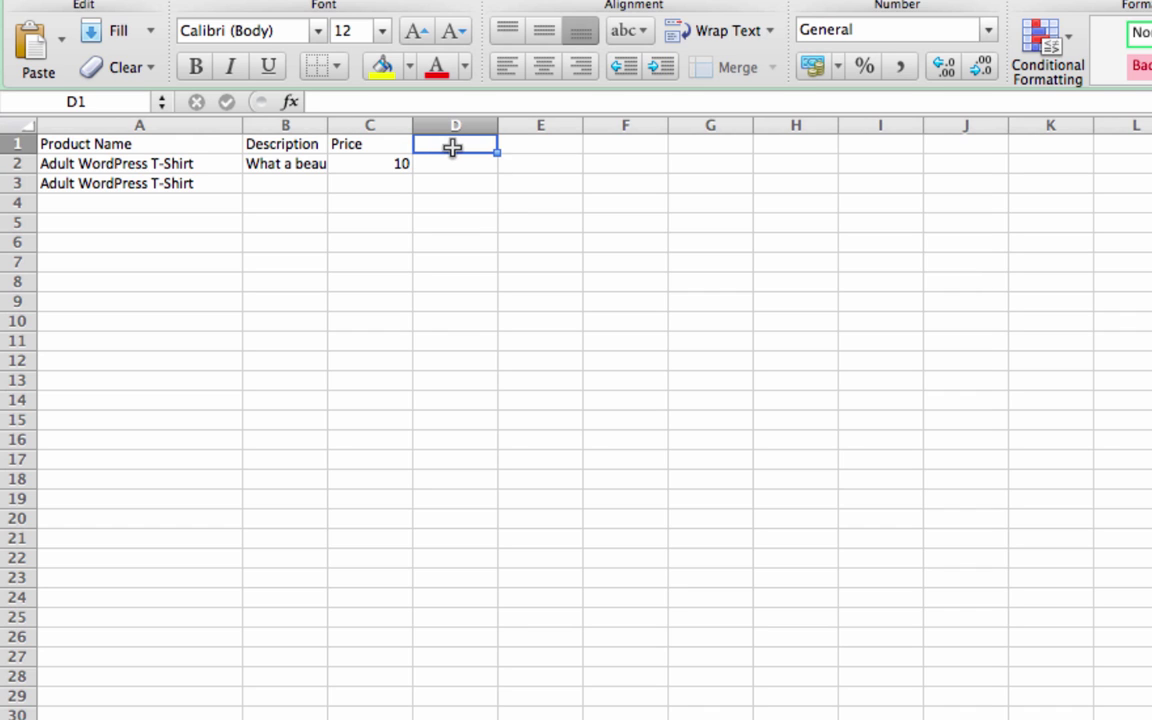
- Change the heading in C1 to "Regular Price"
click(369, 143)
text(Regular)
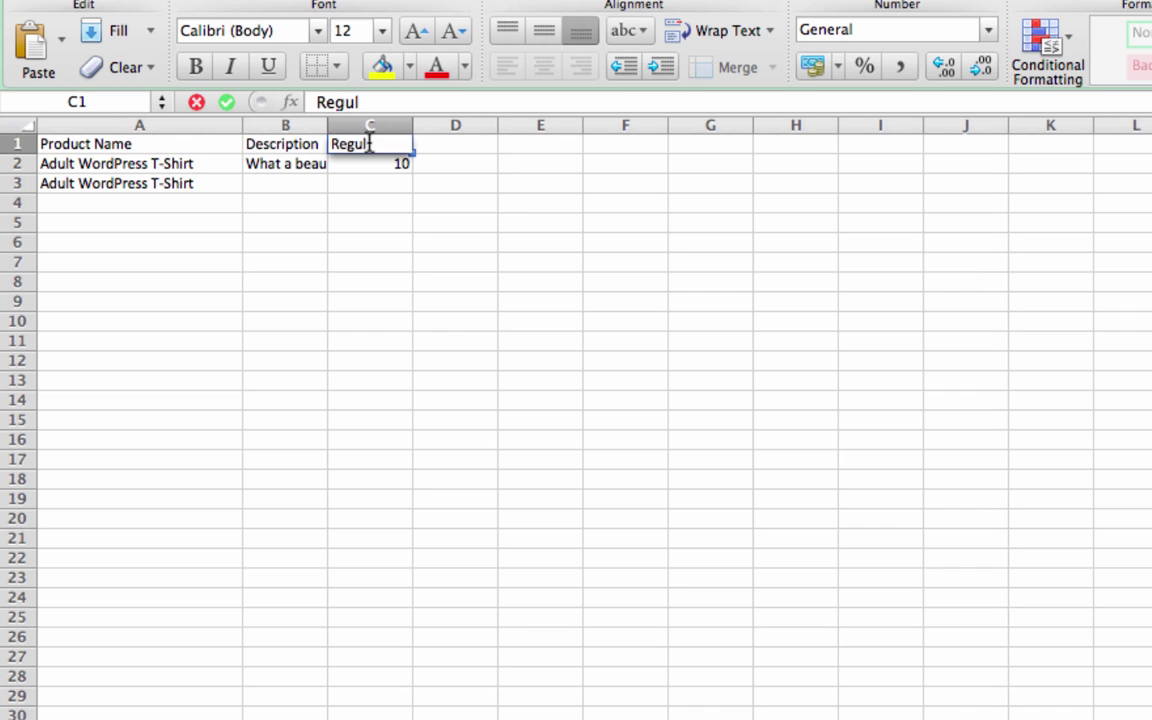
key(Return)
click(370, 147)
double_click(383, 144)
text(Price)
key(Return)
- Add a "Sale Price" column in D with 5 for the first product, and widen column C to fit its heading
key(Up)
key(Right)
text(Sal)
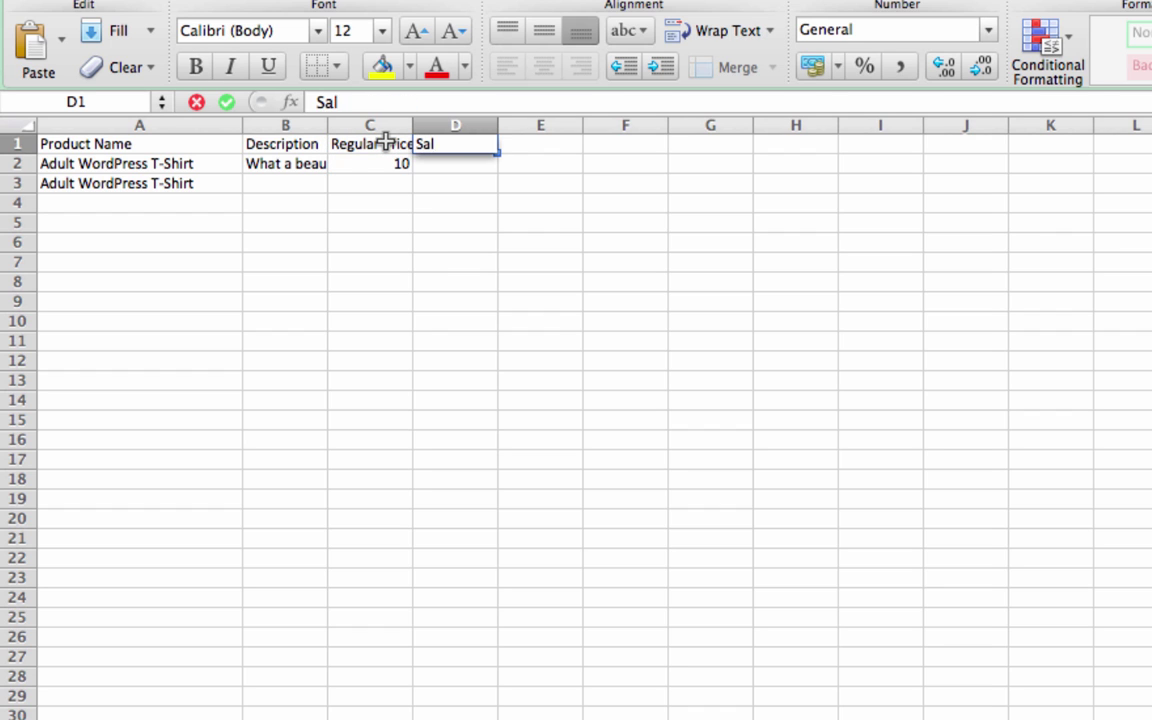
text(e Price)
key(Return)
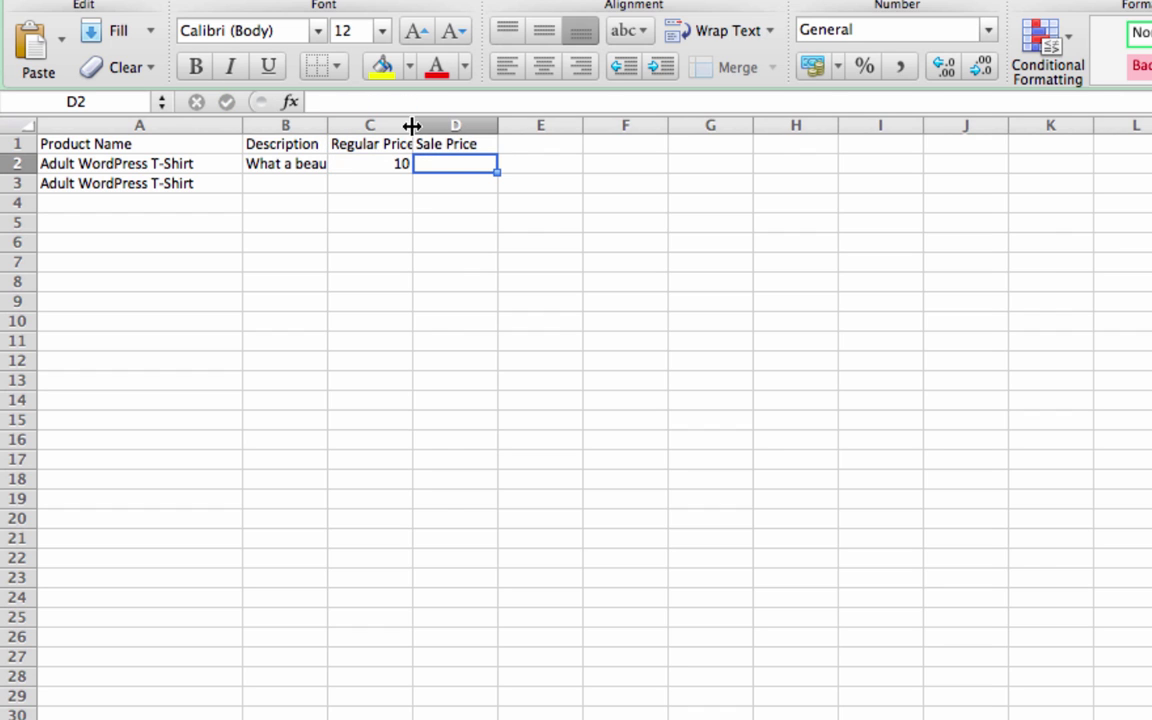
drag(412, 125, 441, 125)
text(5)
key(Return)
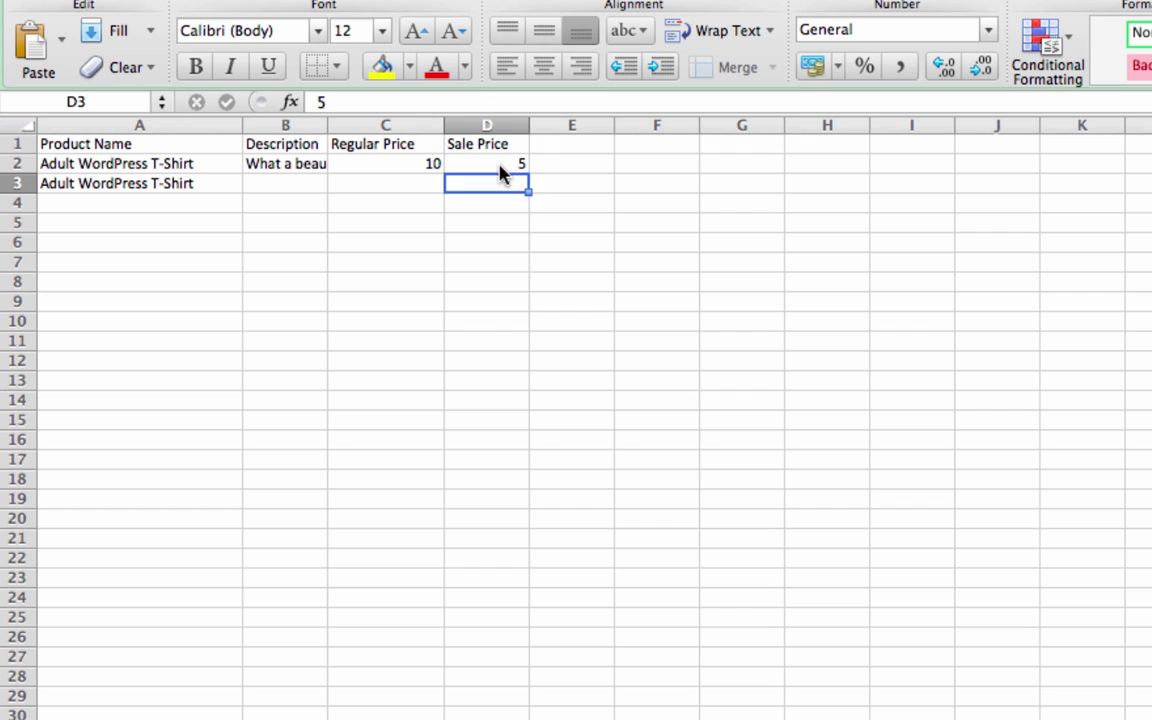
- Enter the heading "Color" in E1, next to the Sale Price heading
key(Up)
key(Right)
key(Up)
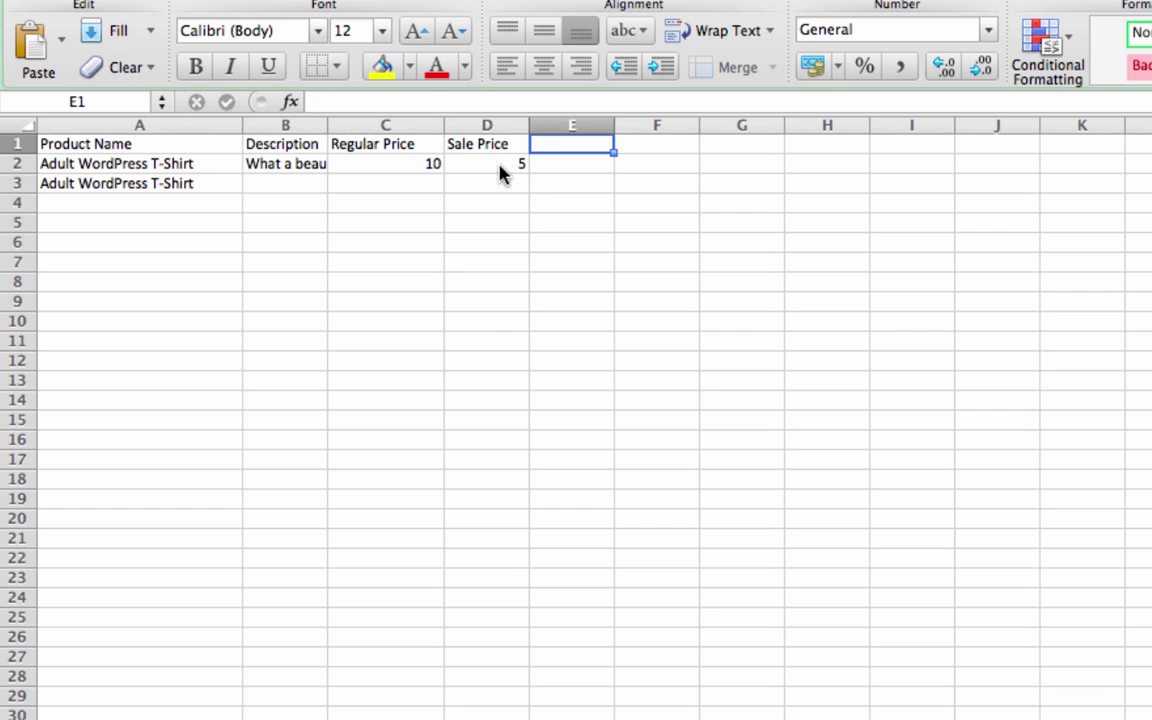
text(Color)
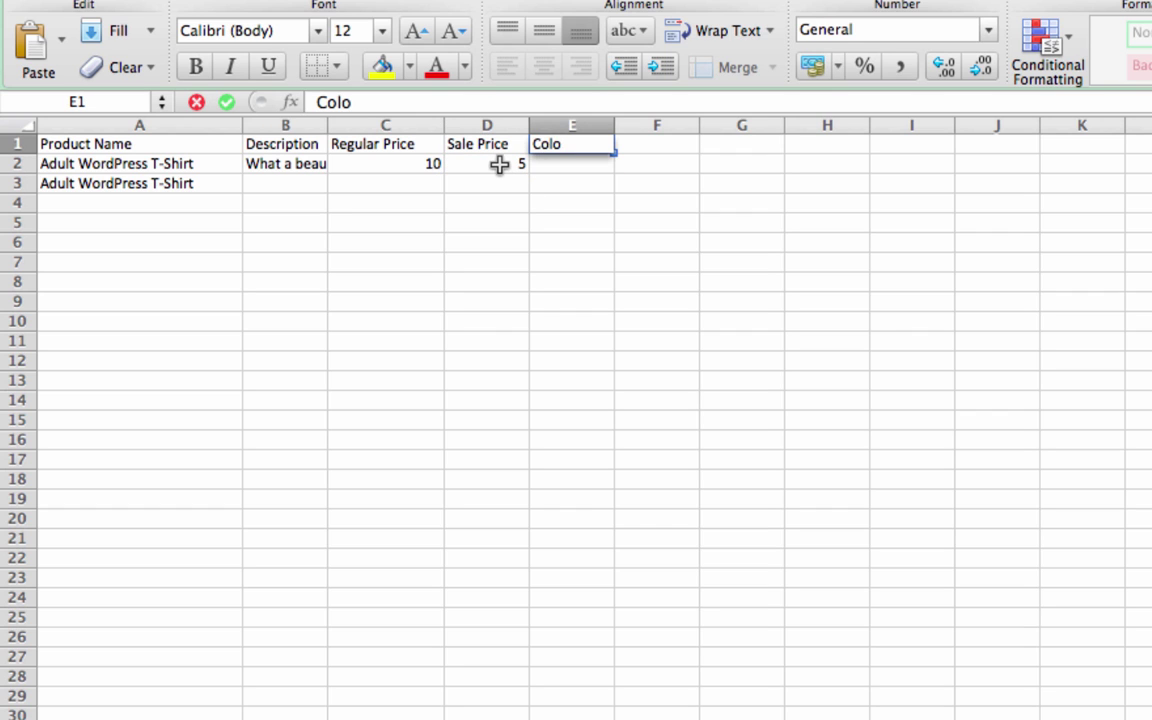
key(Return)
key(Up)
key(Right)
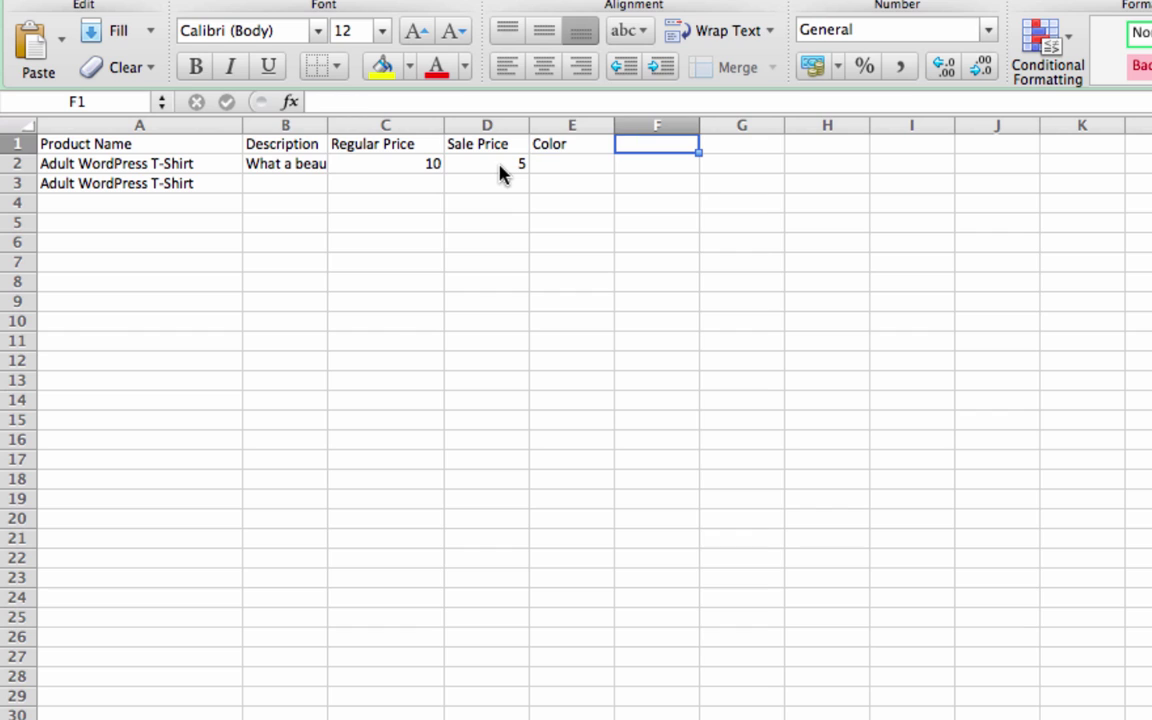
- Set the color of the first T-shirt to "Blue" in E2 and of the second to "Grey" in E3
click(561, 162)
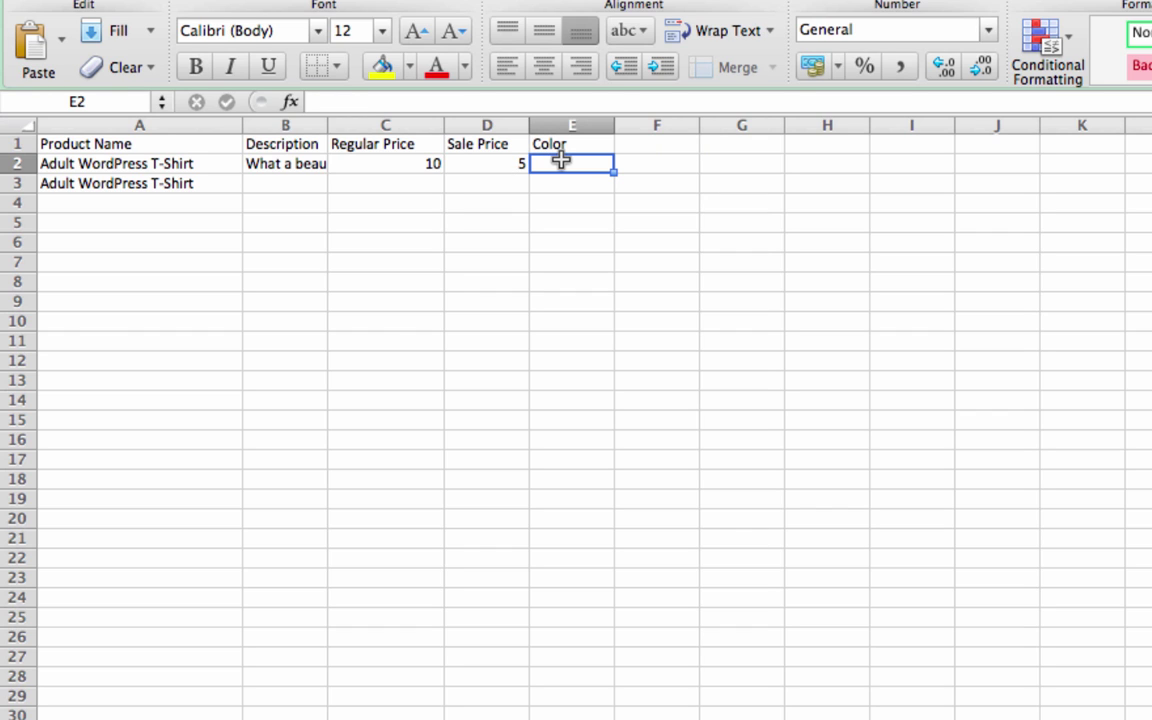
text(Blue)
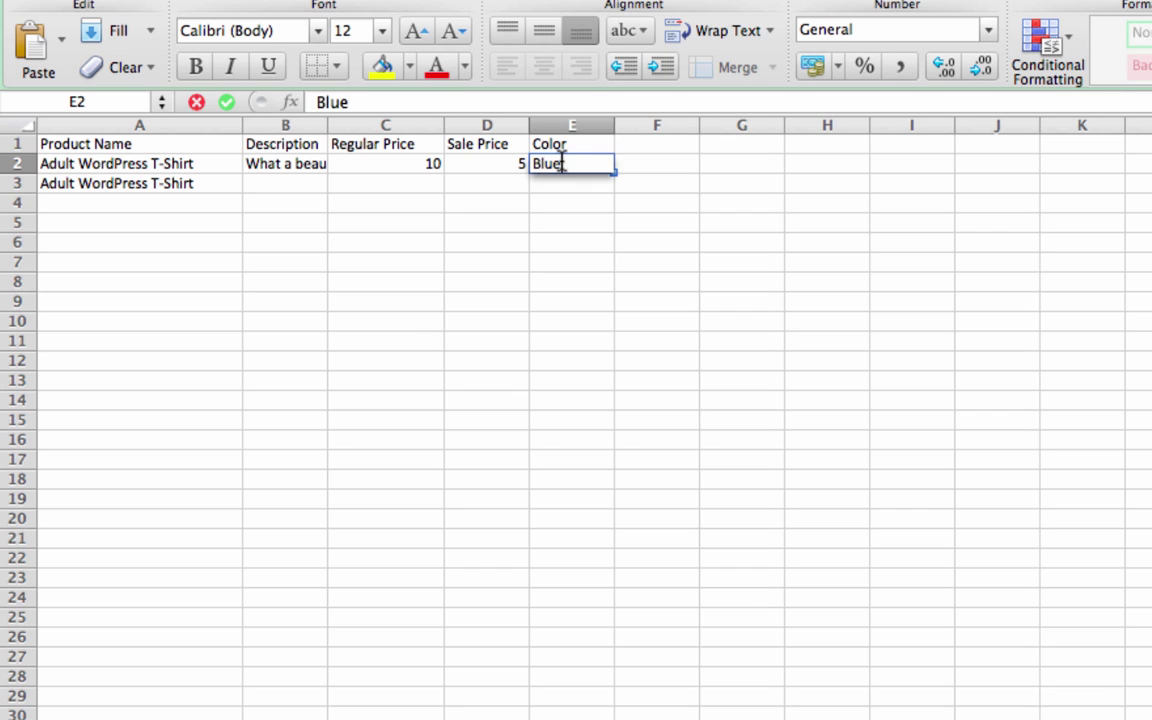
key(Return)
click(632, 144)
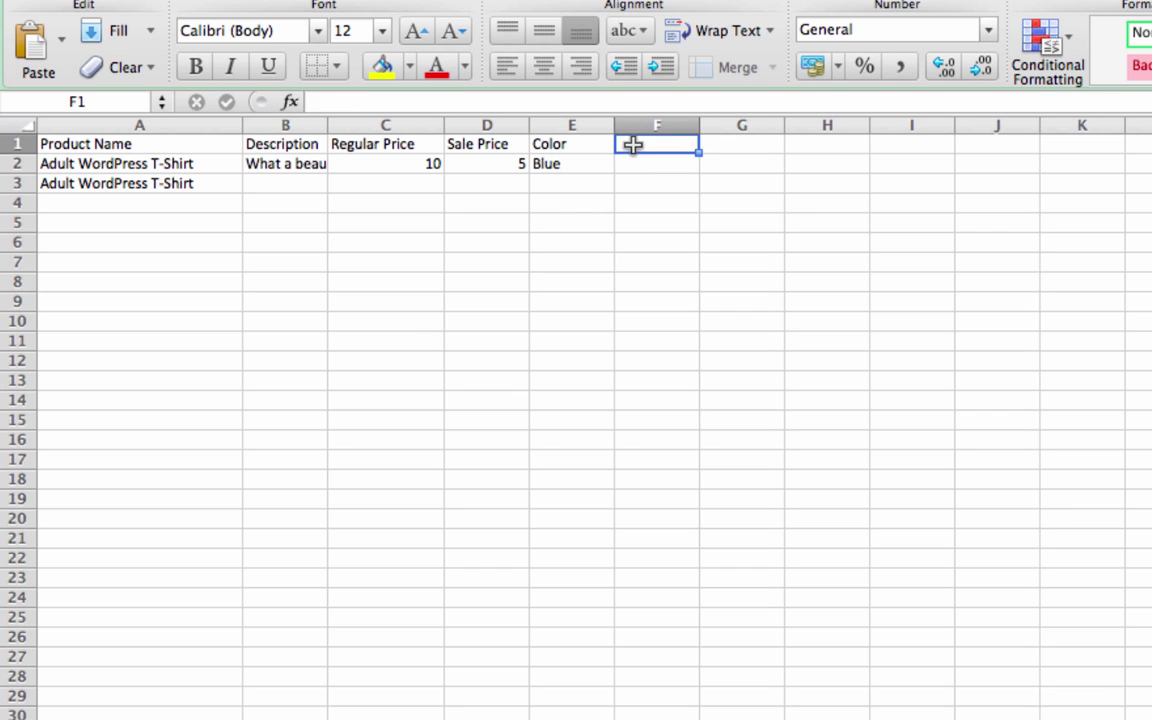
click(577, 187)
text(Grey)
key(Return)
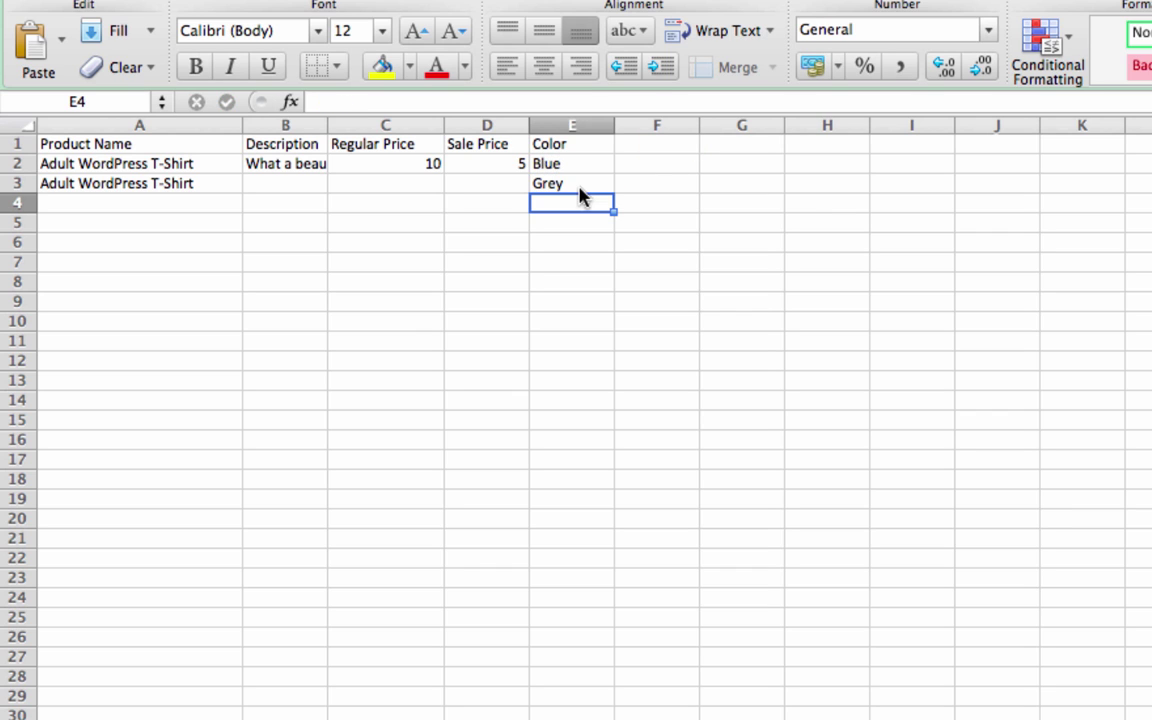
- Enter the heading "Image" in F1, next to the Color heading
click(676, 147)
click(672, 163)
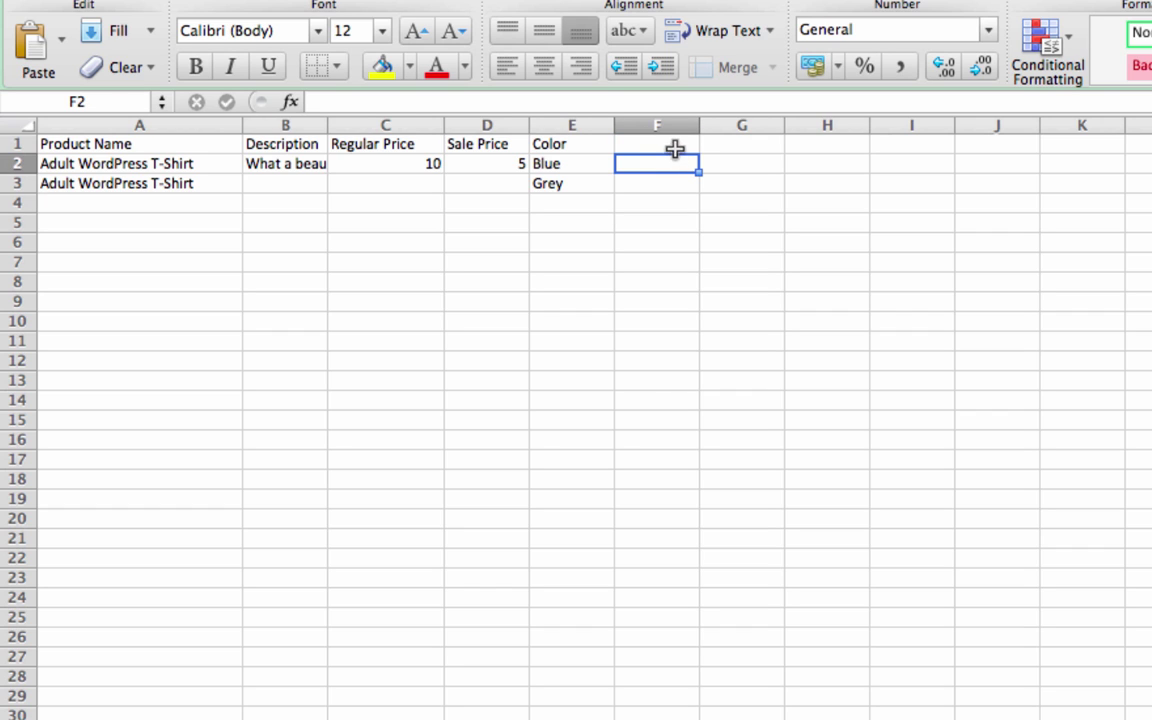
click(676, 147)
text(Images)
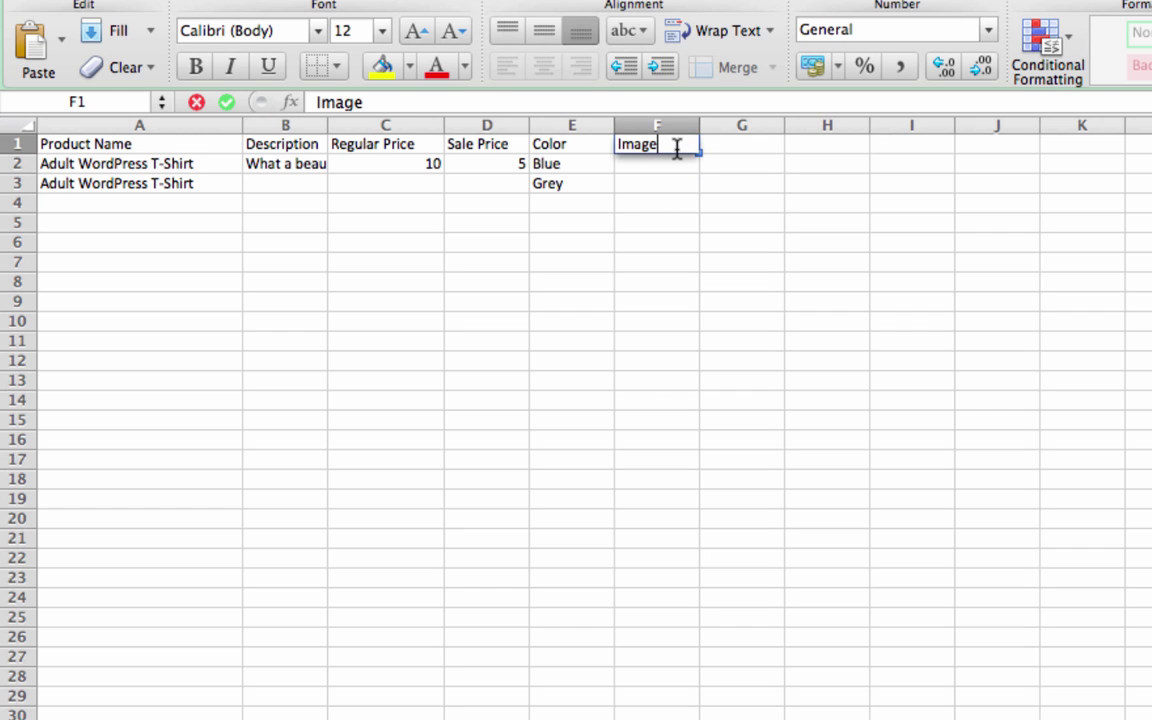
key(Return)
click(676, 147)
double_click(676, 147)
key(Return)
- Enter the image file names "blue.jpg" in F2 and "grey.jpg" in F3
text(blue.jp)
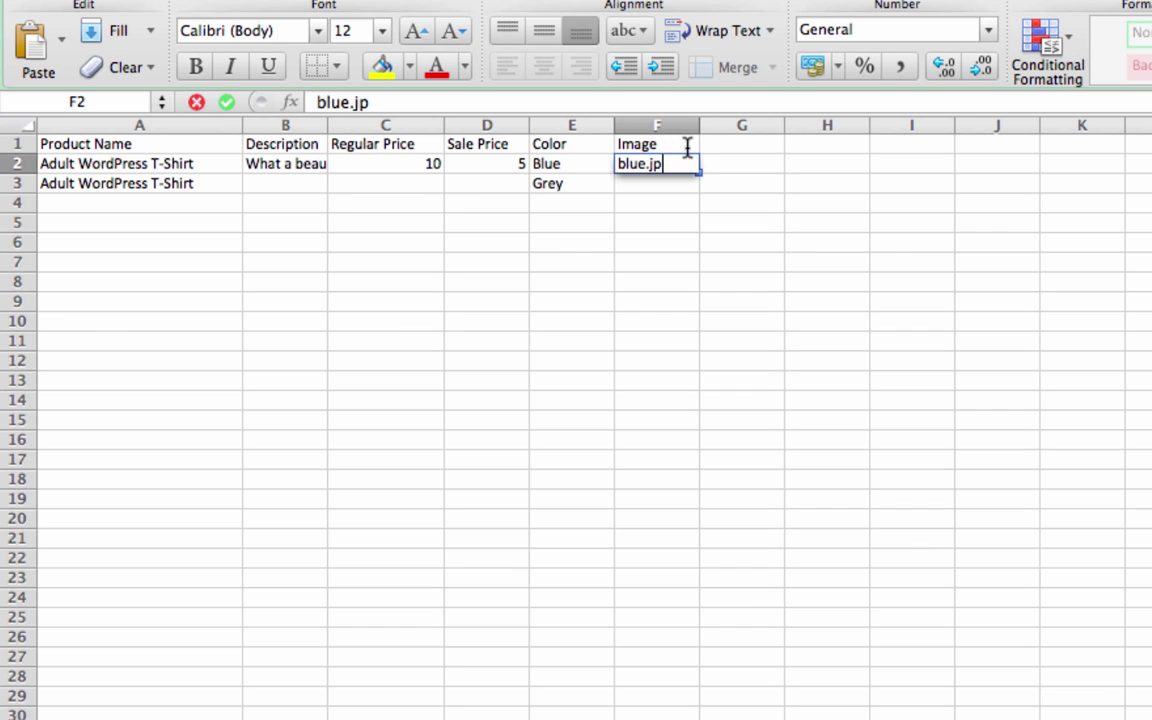
text(g)
key(Return)
text(grey.jpg)
key(Return)
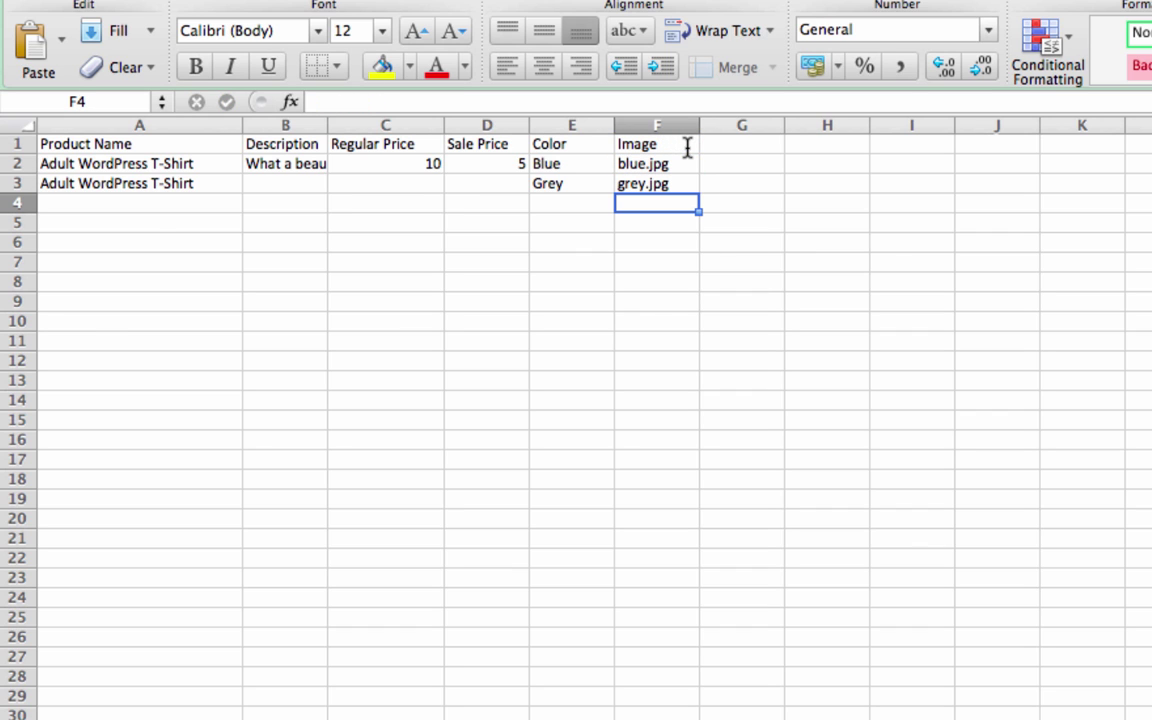
- Give the second T-shirt in row 3 a regular price of 10 and a sale price of 5
click(289, 186)
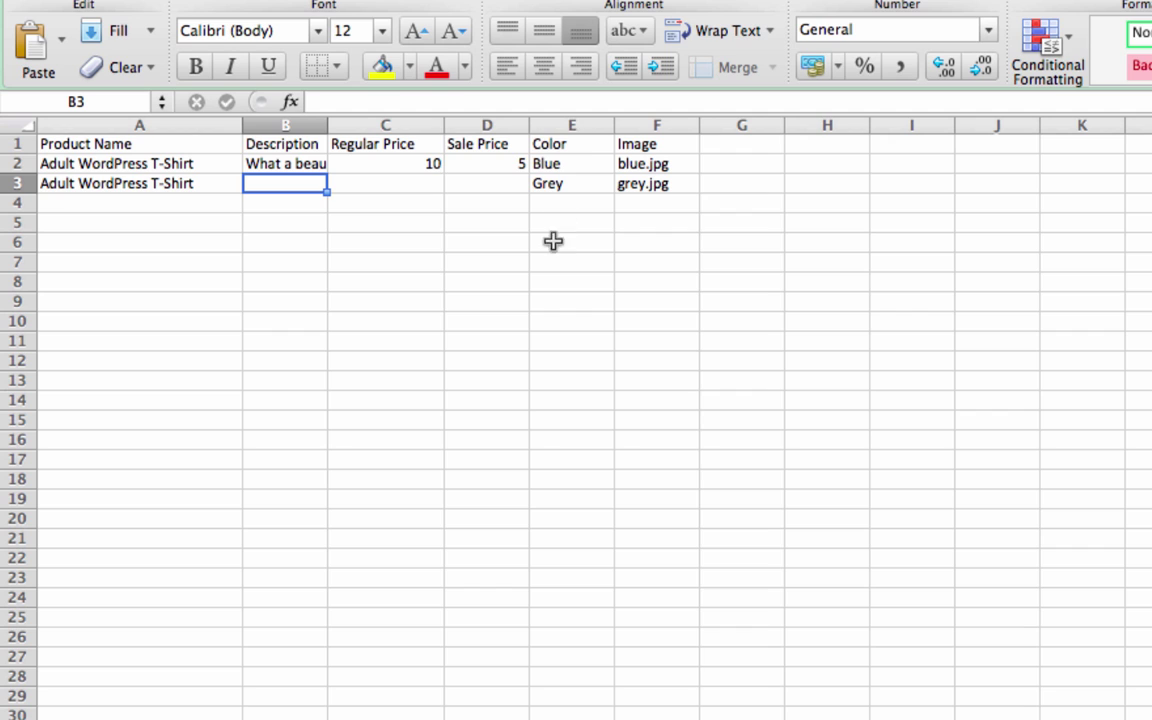
click(388, 185)
text(1)
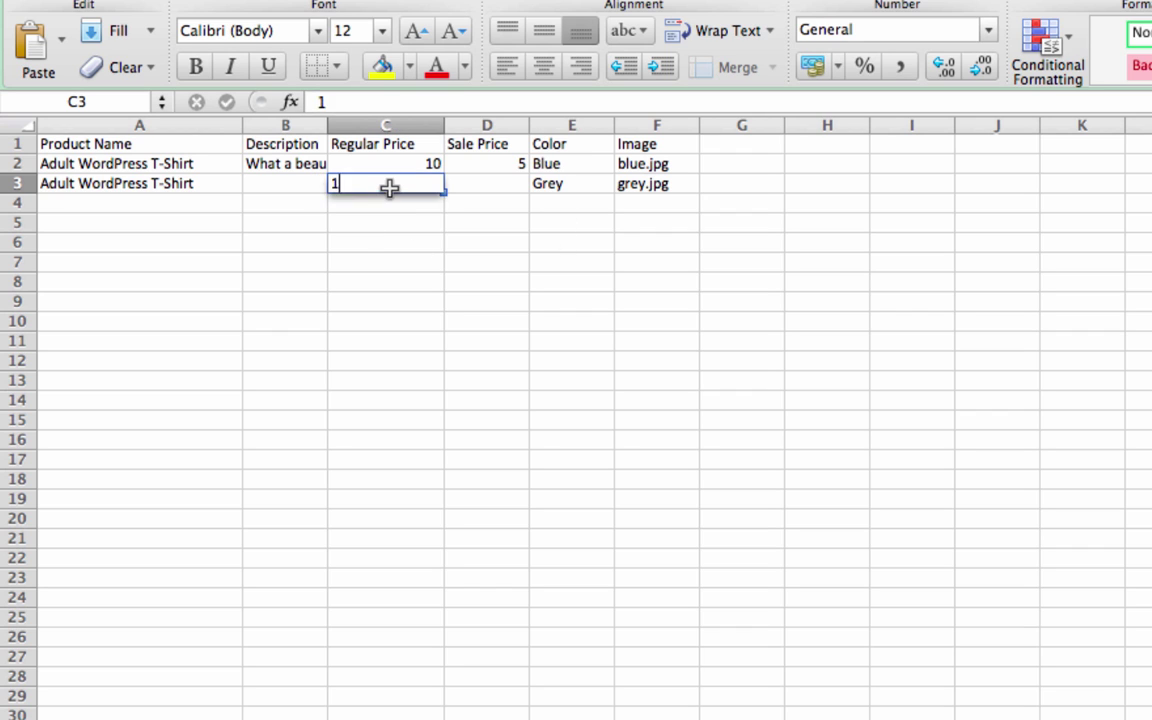
text(0)
key(Return)
key(Up)
key(Right)
text(5)
key(Return)
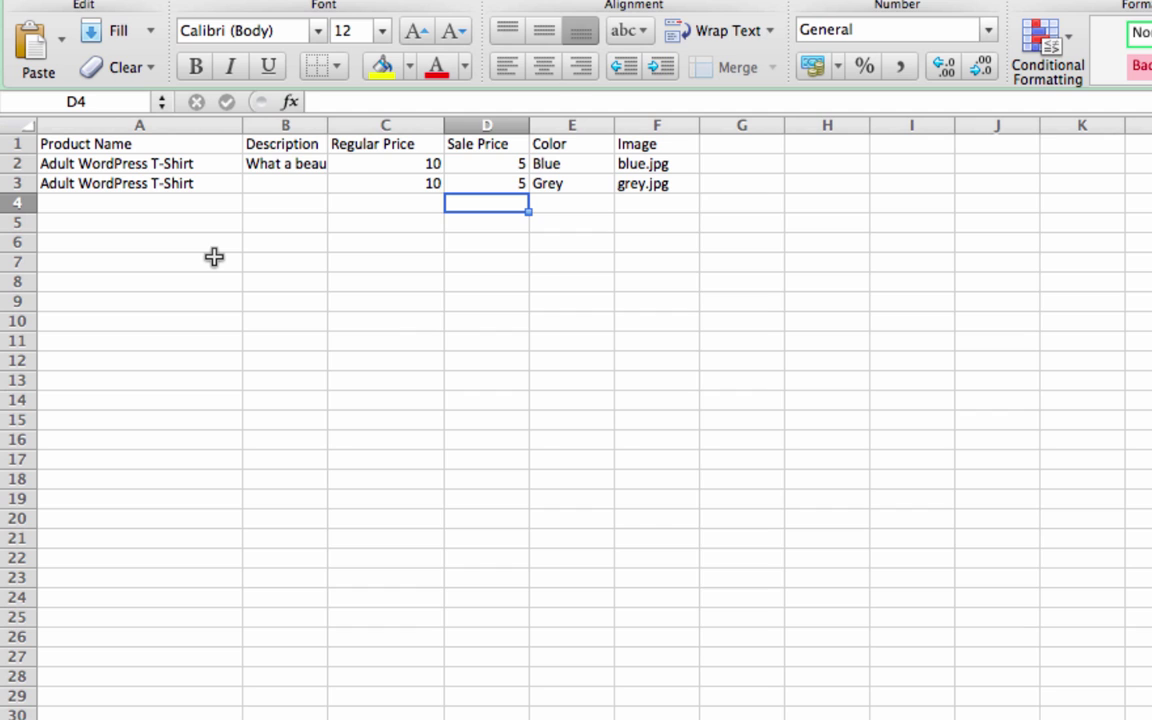
click(185, 165)
mouse_move(185, 165)
mouse_down()
mouse_move(188, 183)
mouse_move(186, 163)
mouse_up()
click(185, 216)
click(132, 165)
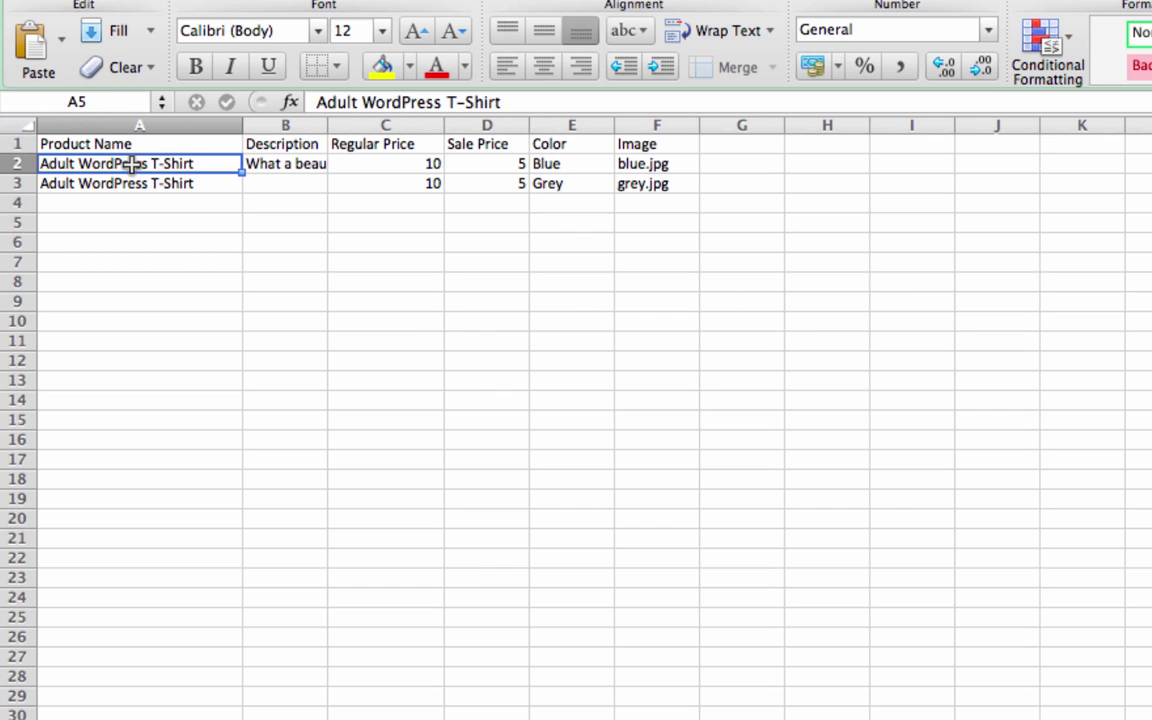
click(136, 216)
click(135, 199)
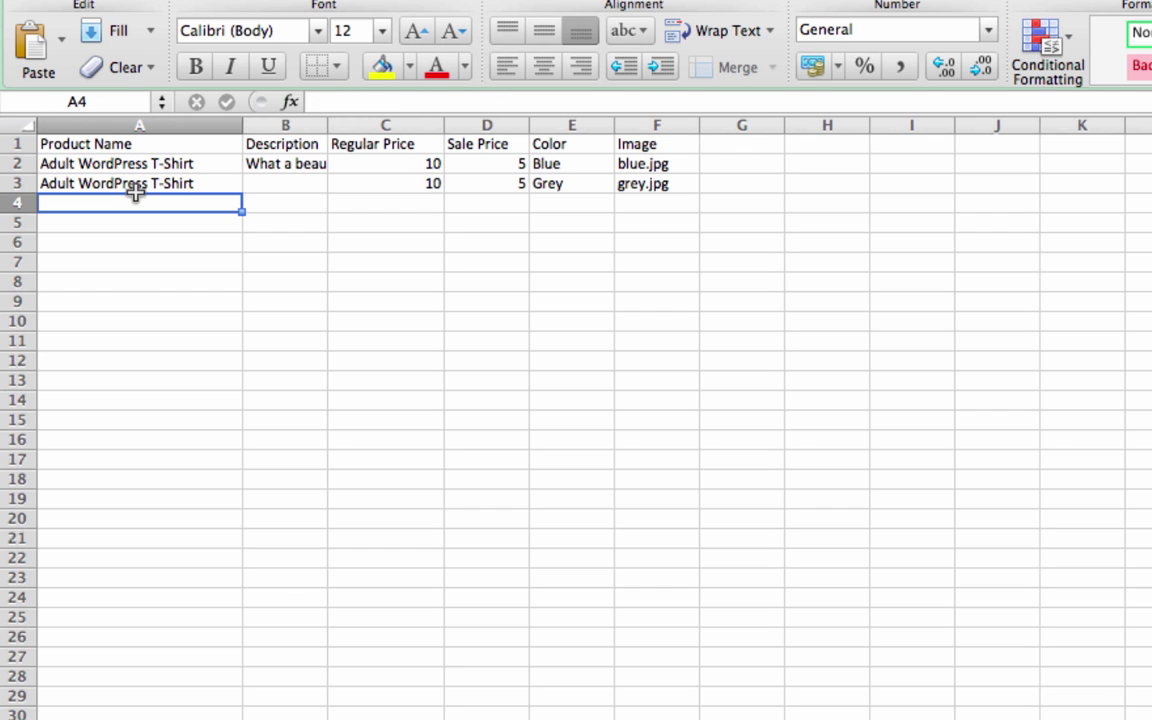
mouse_move(149, 183)
mouse_down()
mouse_move(149, 159)
mouse_move(148, 176)
mouse_move(226, 162)
mouse_move(213, 183)
mouse_move(620, 190)
mouse_move(167, 206)
mouse_move(162, 183)
mouse_up()
click(180, 228)
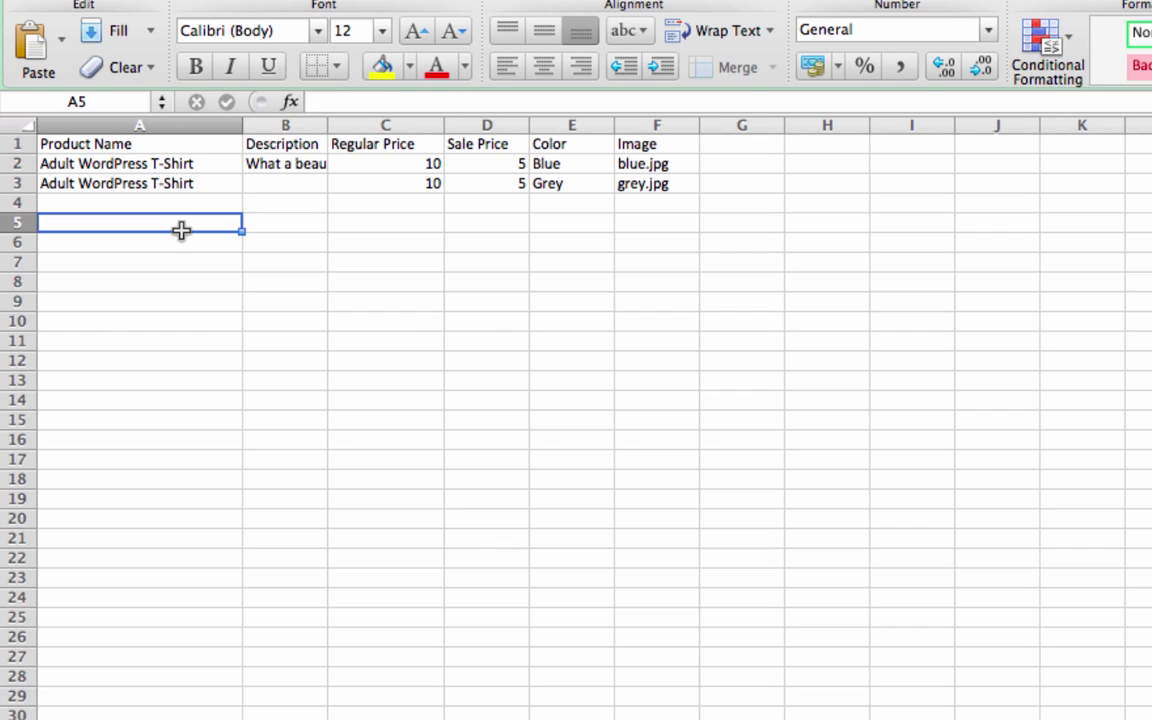
- Widen the Description column B until the full description text of the first T-shirt fits
click(294, 163)
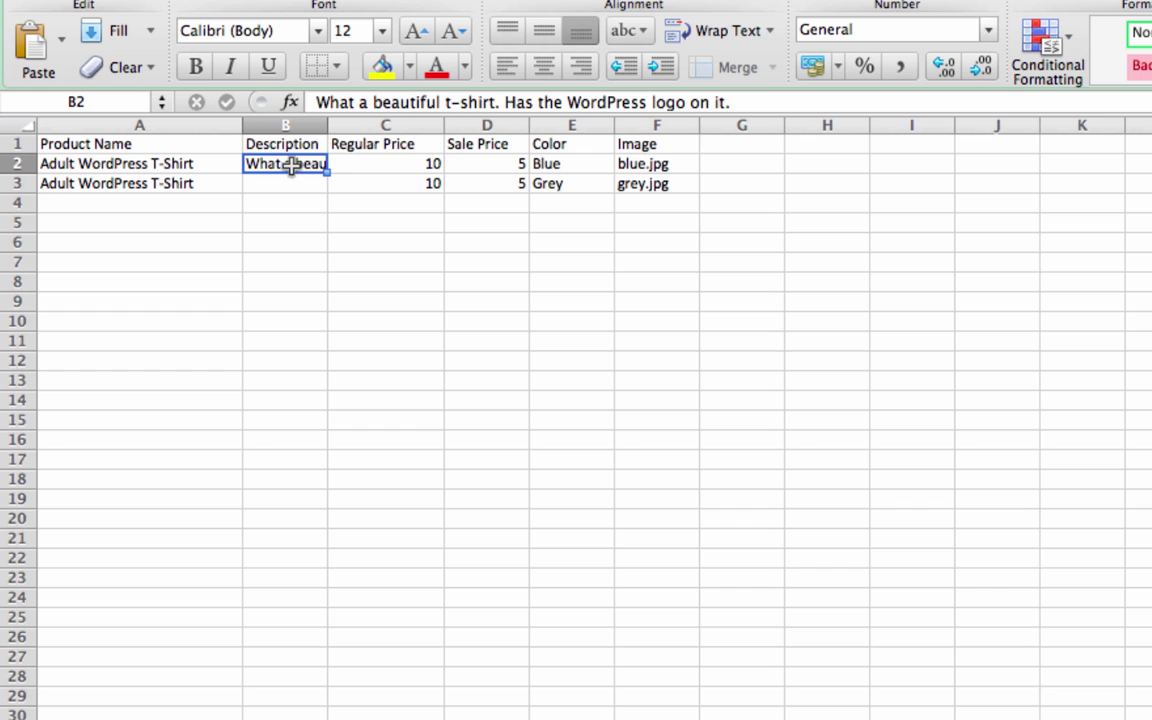
drag(312, 145, 472, 126)
click(309, 159)
click(329, 136)
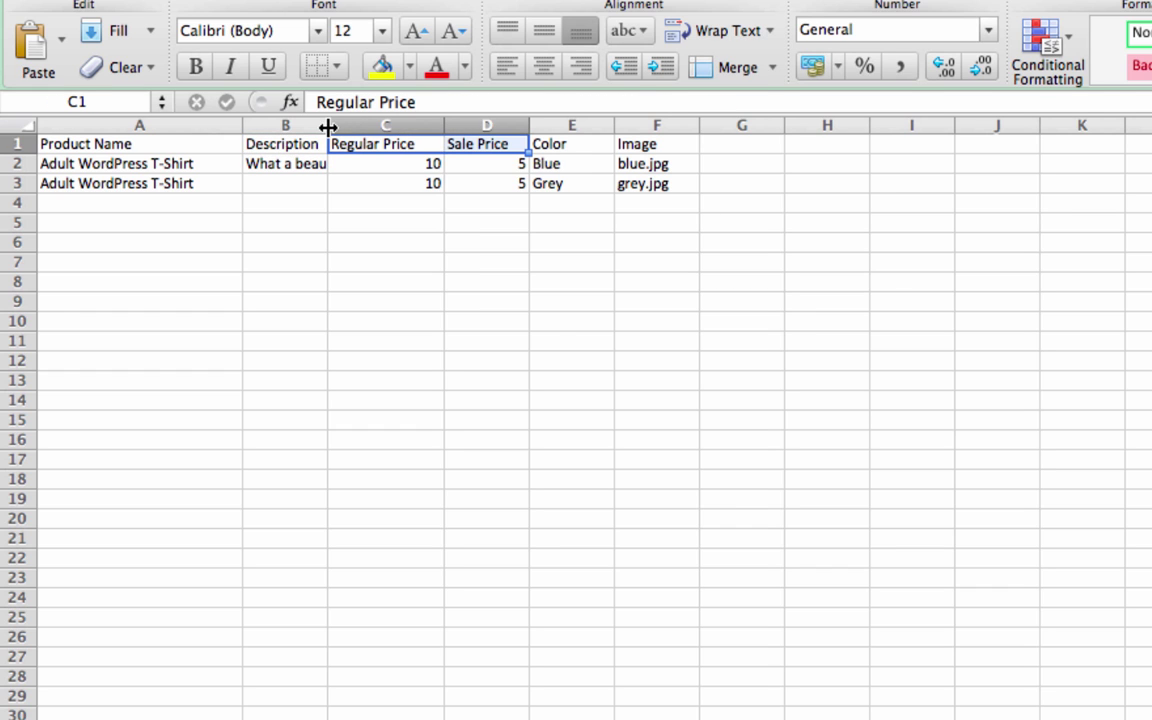
drag(328, 127, 594, 103)
click(501, 160)
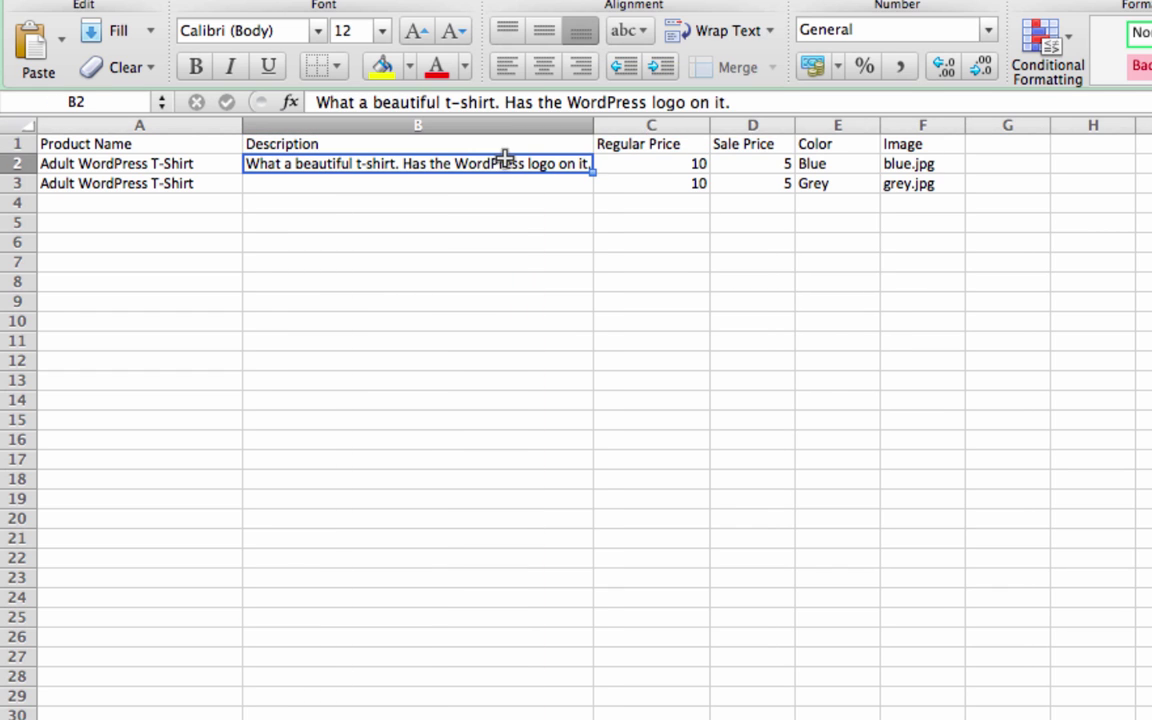
- Change the grey T-shirt's regular price to 12 in C3 and its sale price to 7 in D3
click(635, 165)
click(646, 186)
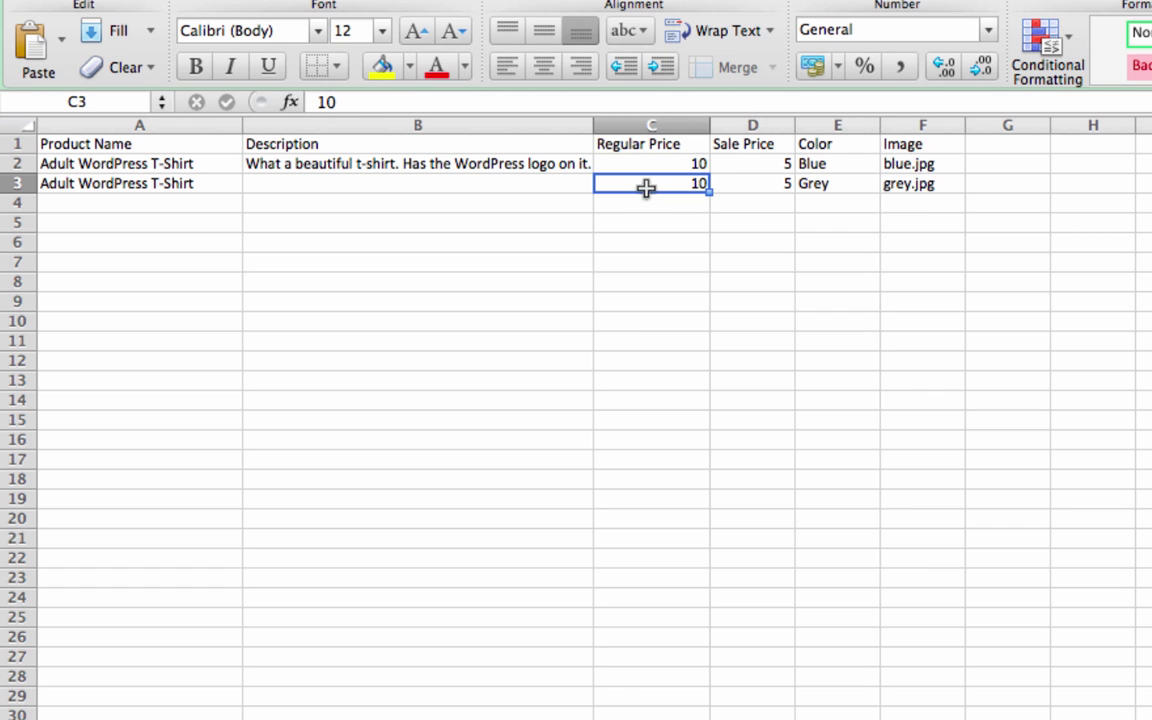
double_click(650, 186)
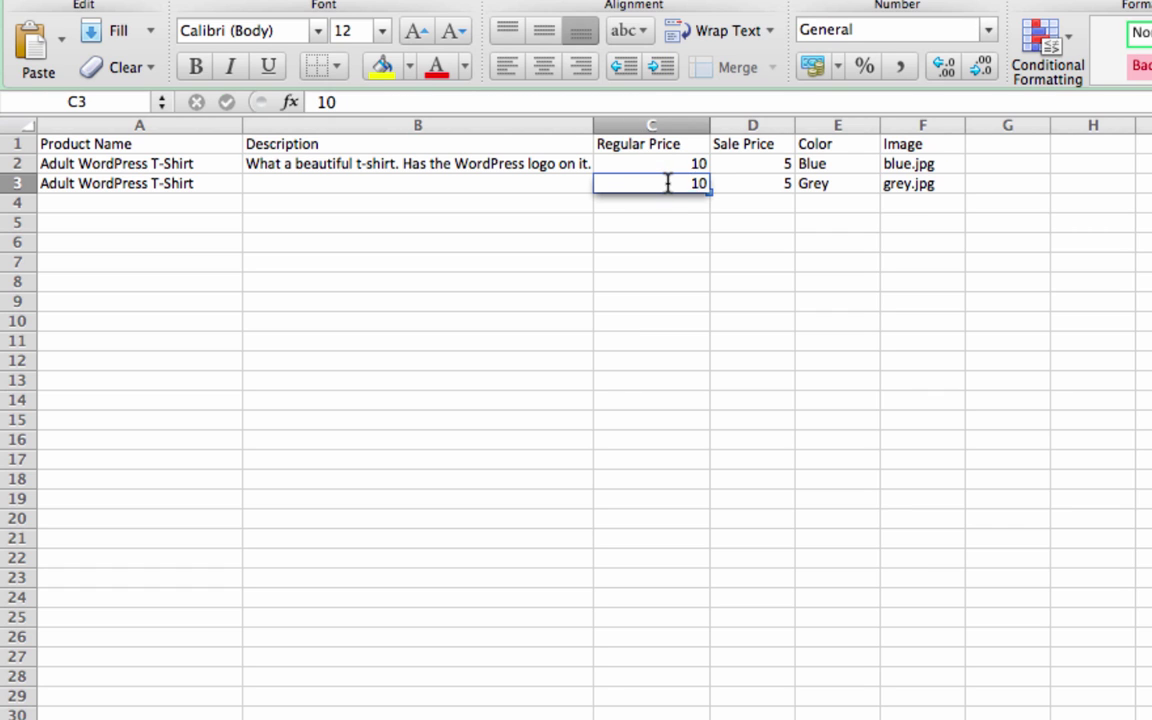
key(Return)
click(736, 188)
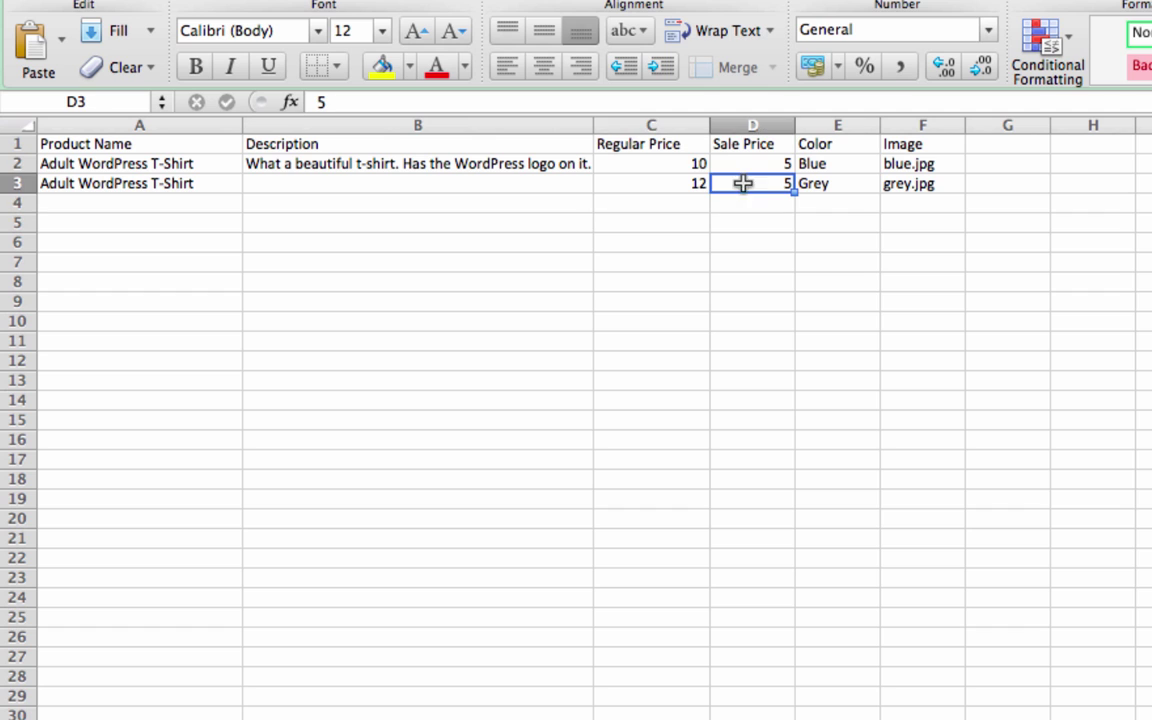
double_click(781, 187)
key(BackSpace)
text(7)
key(Return)
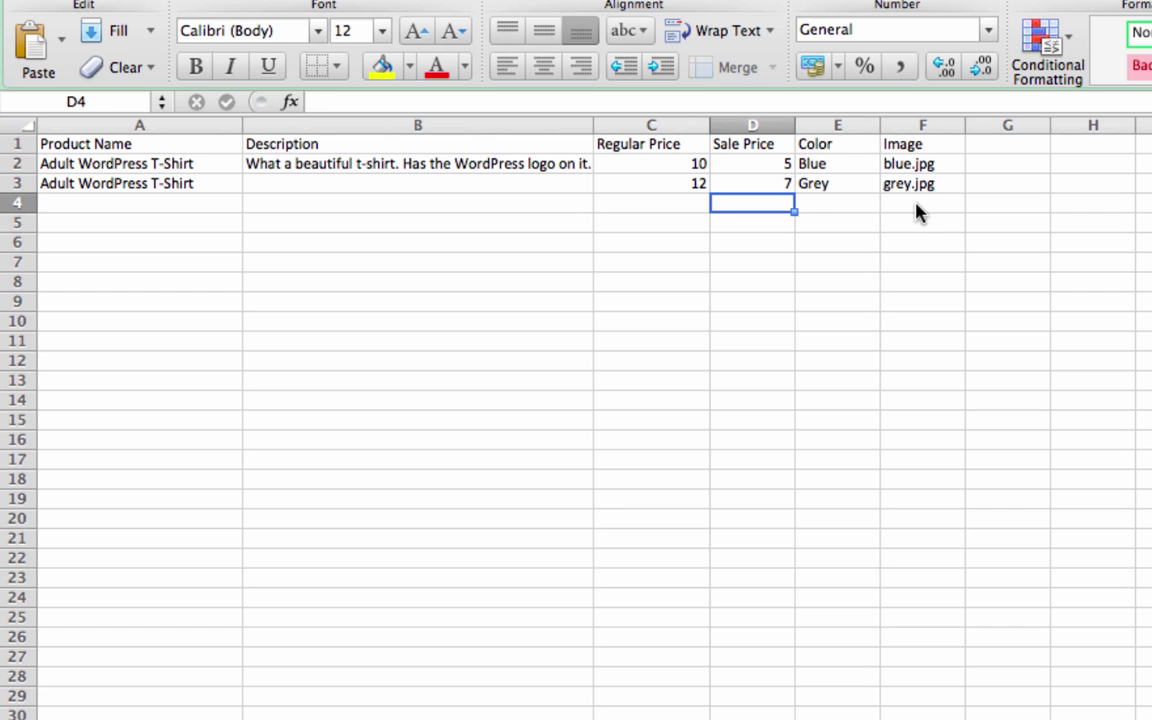
click(761, 185)
click(667, 187)
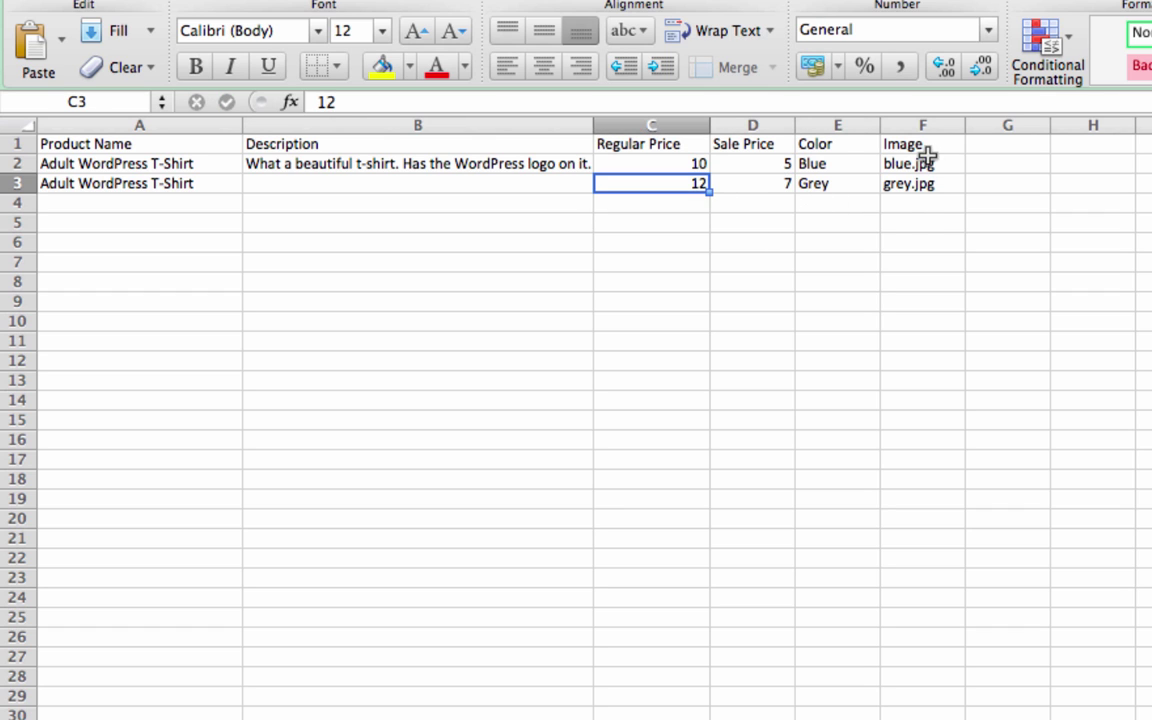
drag(906, 164, 830, 180)
click(920, 202)
- Move the Color column to column G, after Image, and enter the heading "Size" in H1
click(836, 144)
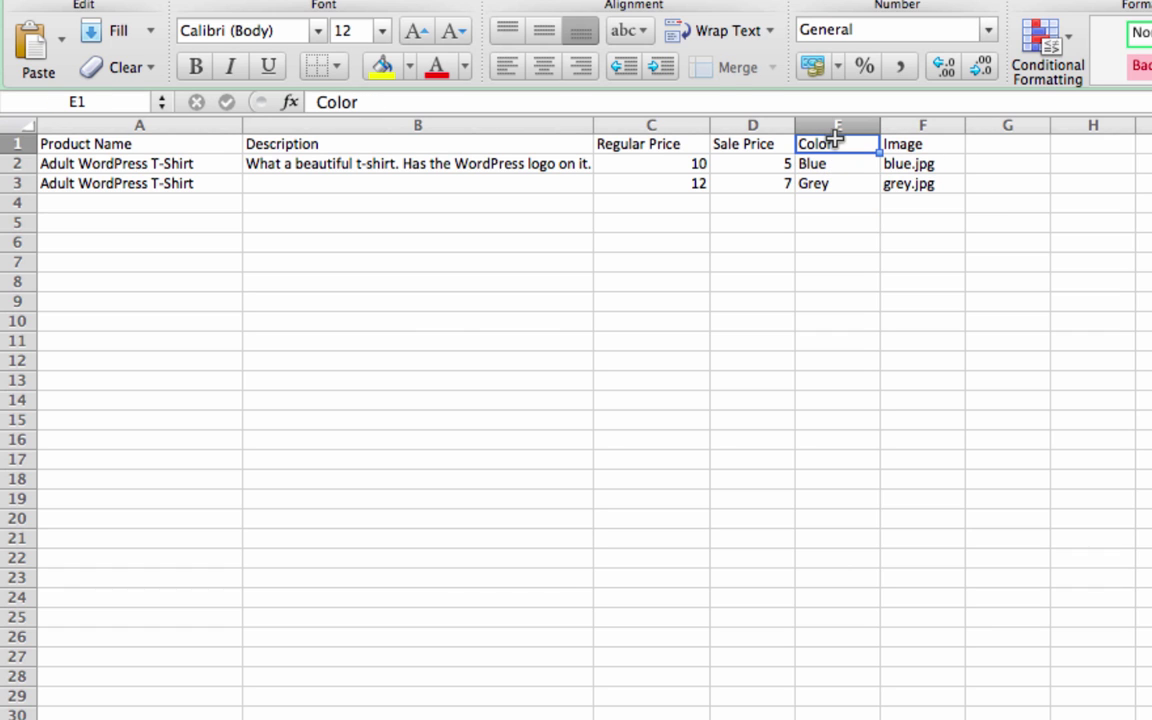
click(838, 131)
drag(838, 126, 985, 123)
click(1068, 145)
text(Size)
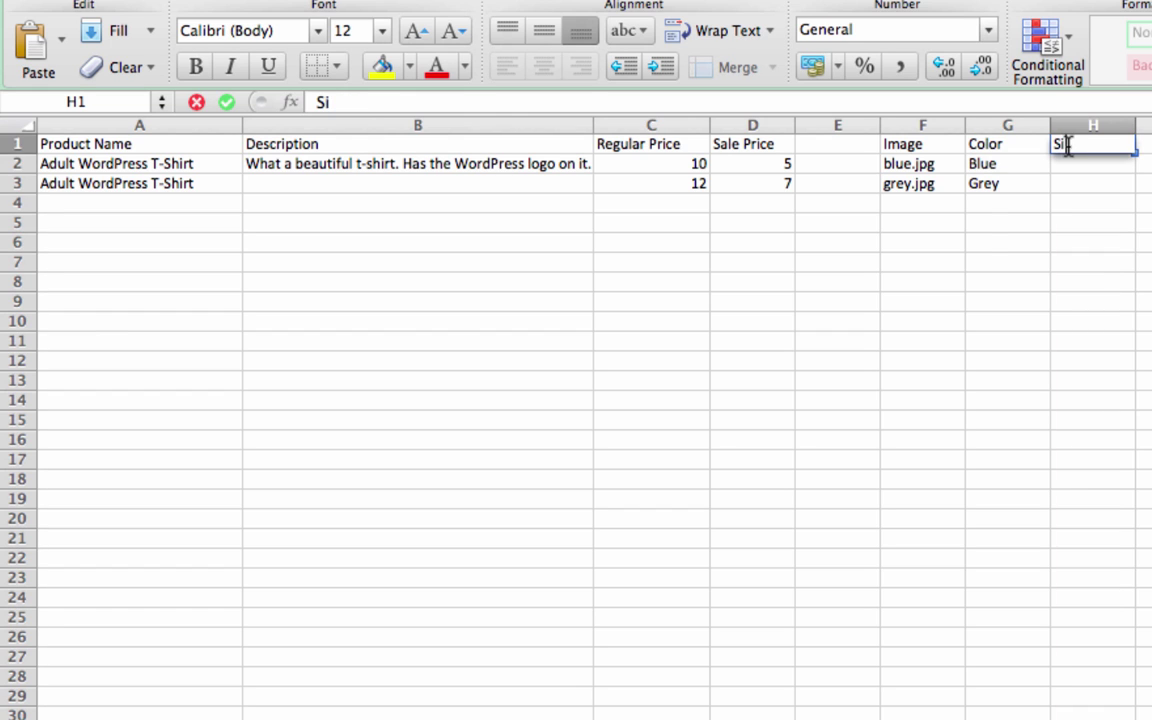
key(Return)
- Close the empty column gap by moving Image to column E, Color to F and Size to G
click(1005, 143)
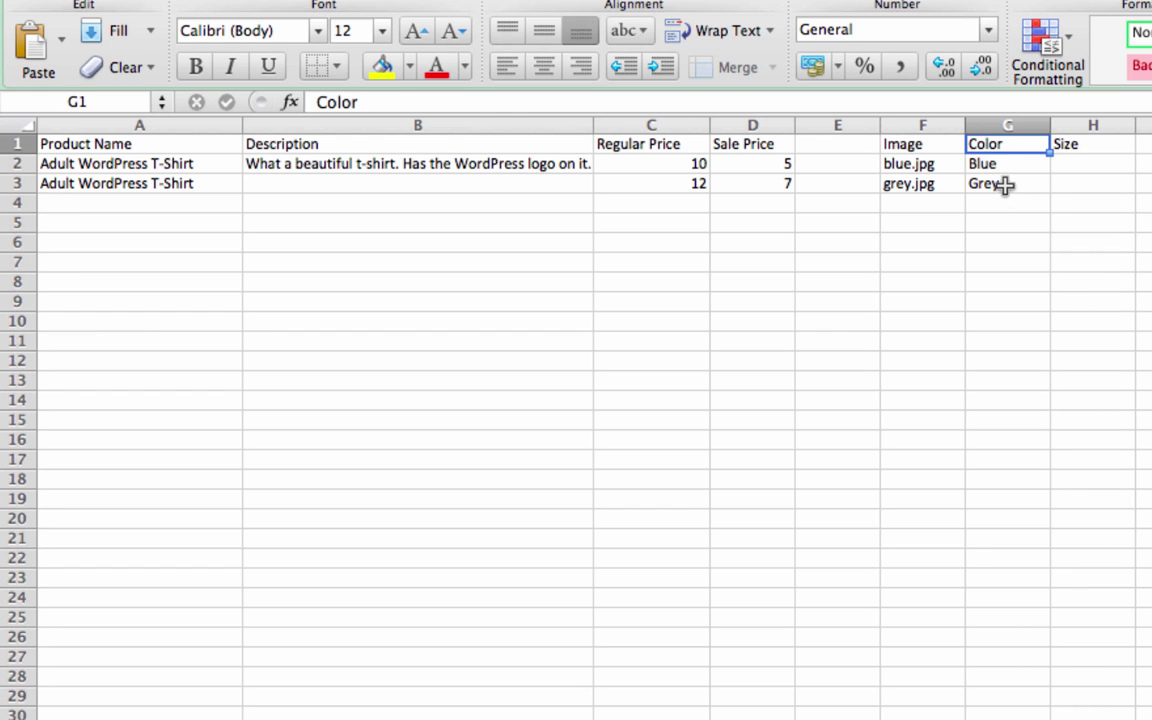
click(972, 126)
click(922, 126)
drag(922, 126, 846, 124)
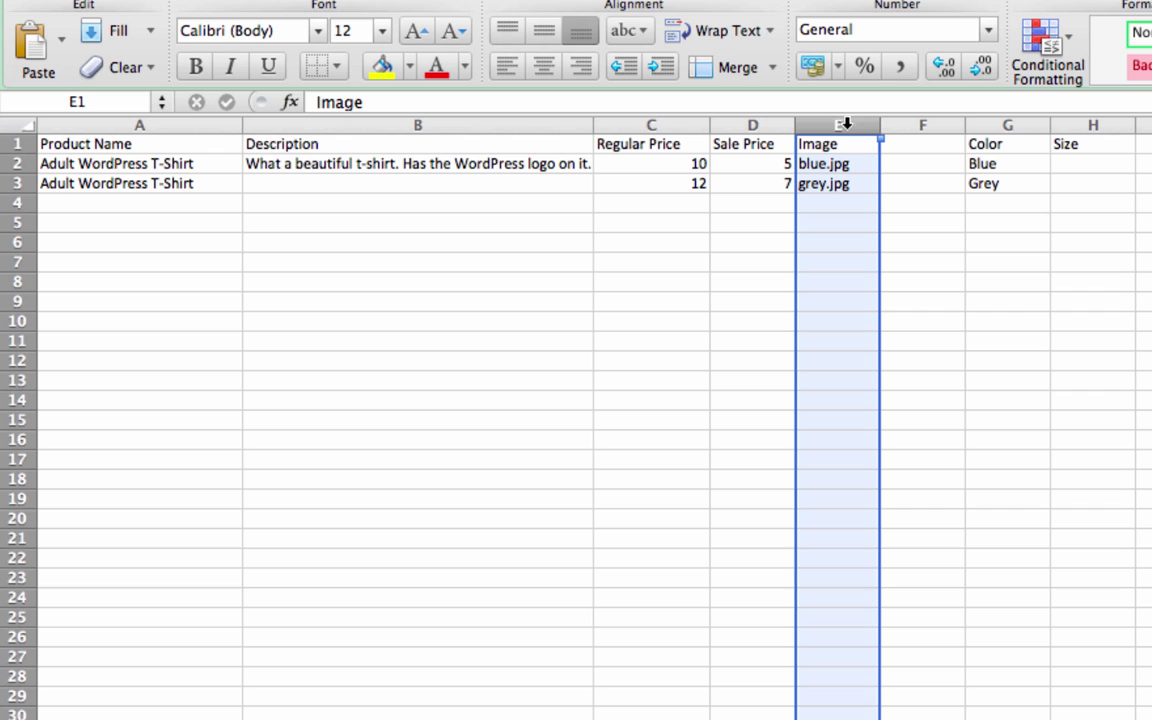
click(977, 126)
drag(977, 126, 910, 124)
click(1085, 126)
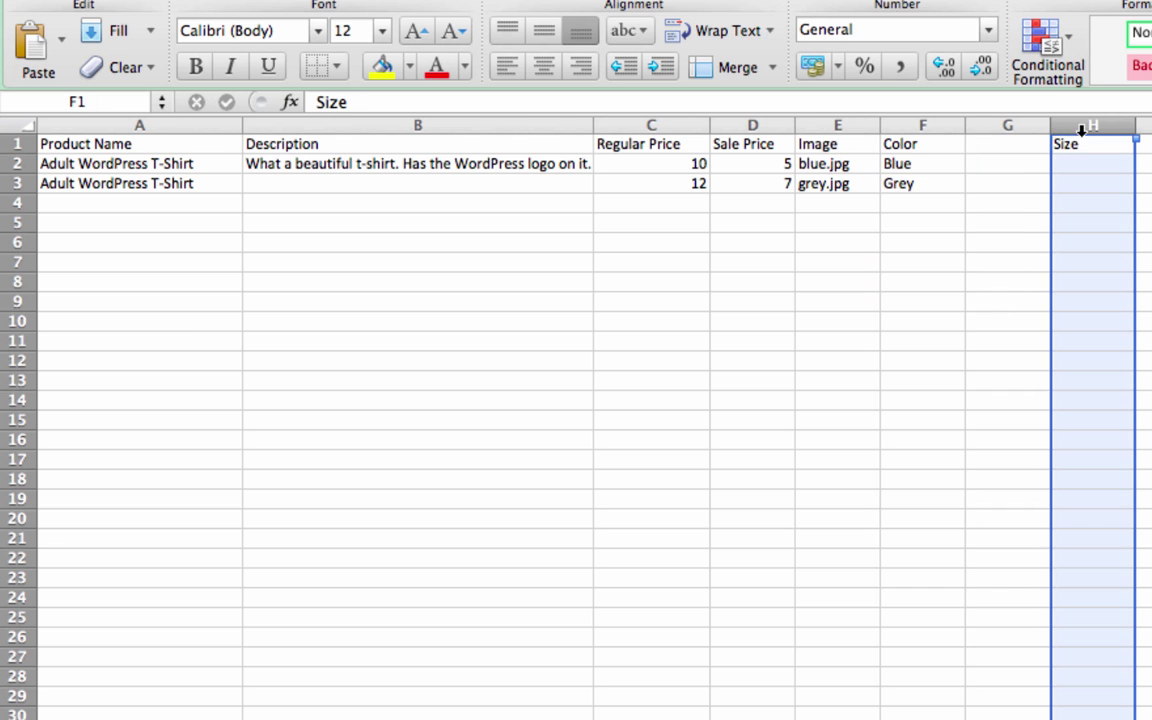
drag(1008, 123, 1008, 126)
- Set the size of both T-shirts to "Small" in G2 and G3
click(1008, 163)
text(Small)
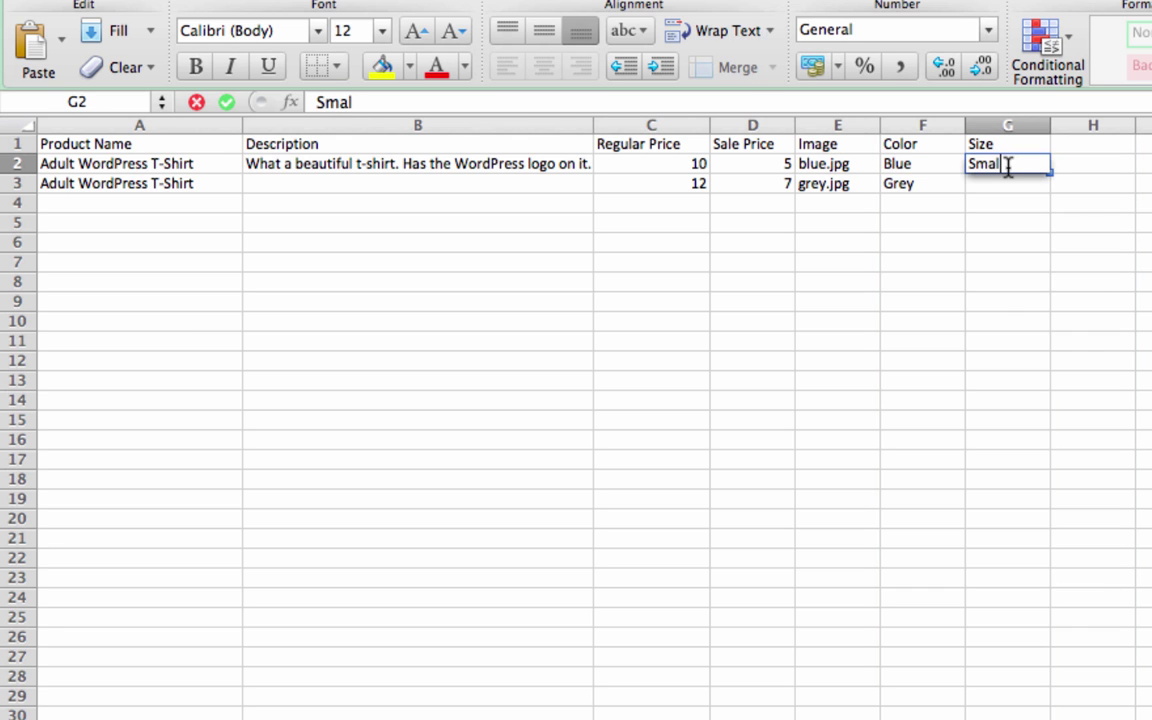
key(Return)
text(Small)
key(Return)
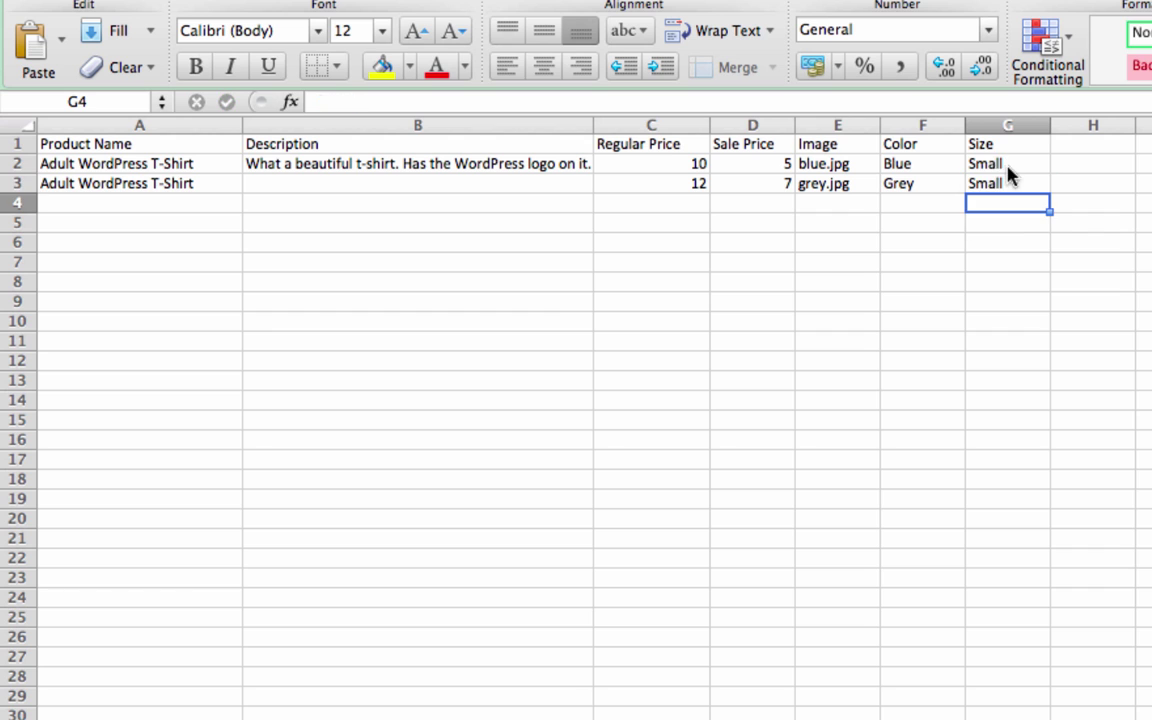
- Duplicate the two product rows into rows 4 and 5, and clear the copied description in B4
drag(1008, 183, 129, 172)
key(super+c)
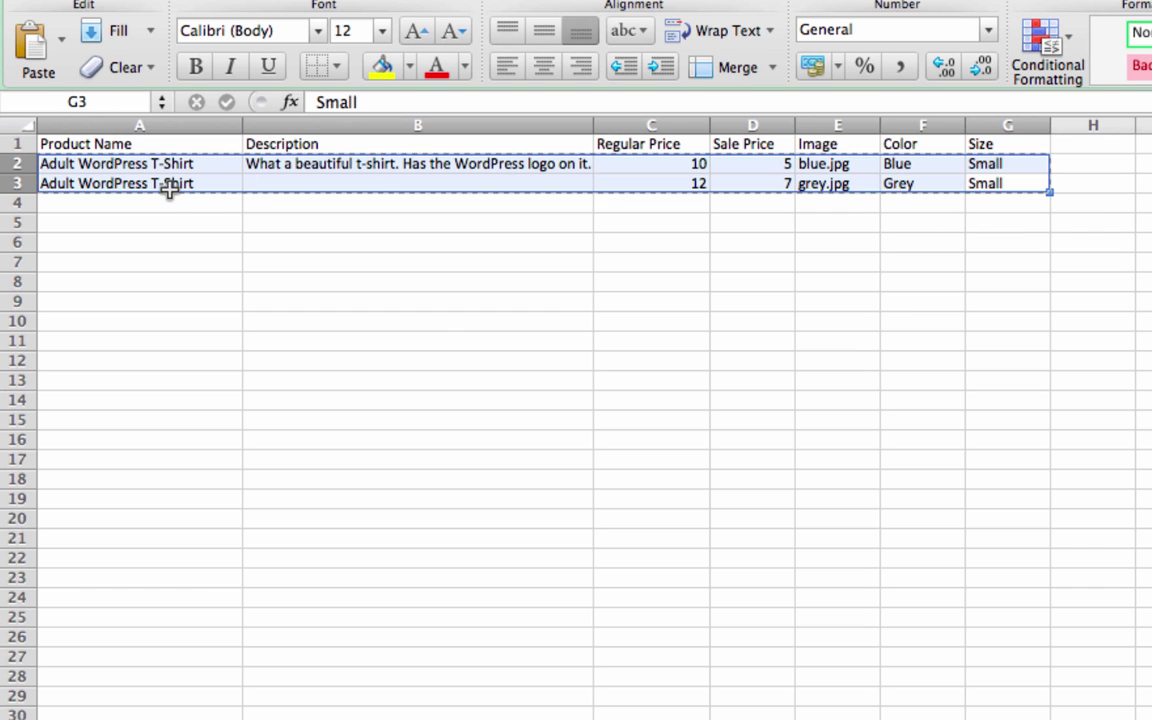
click(165, 203)
key(super+v)
click(289, 203)
key(BackSpace)
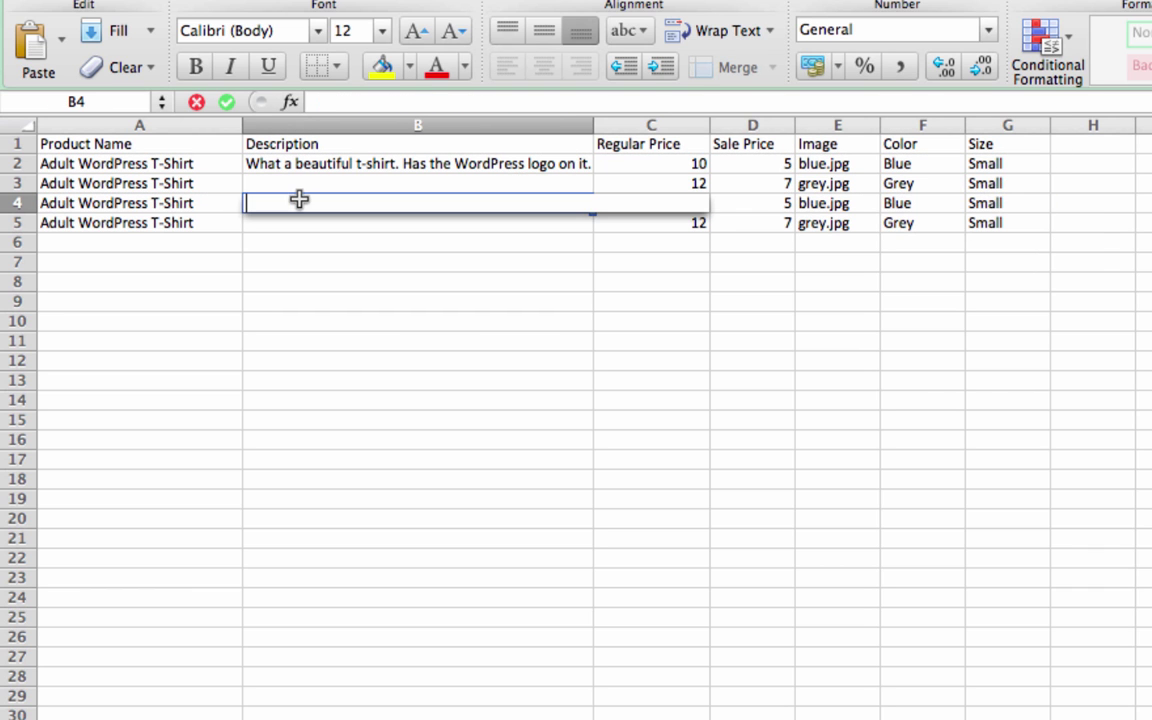
click(661, 381)
- Change the size of the duplicated blue T-shirt in G4 to "Large"
double_click(1005, 203)
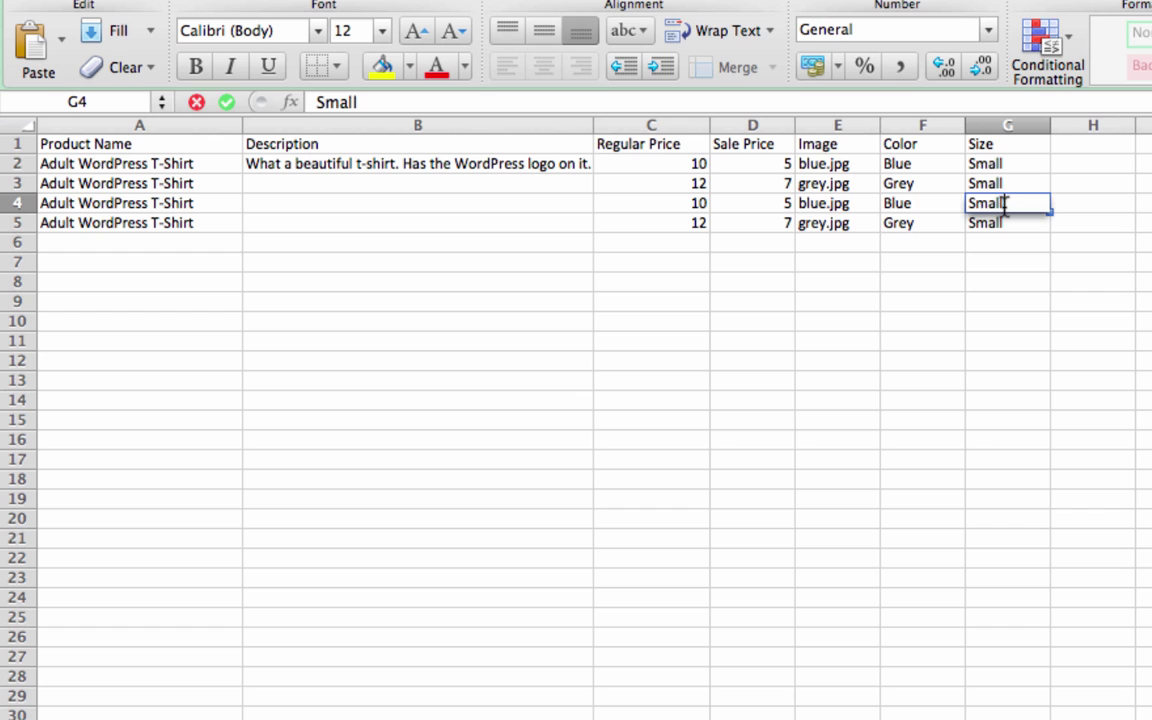
key(BackSpace)
key(BackSpace)
key(BackSpace)
key(BackSpace)
key(BackSpace)
text(Large)
key(Return)
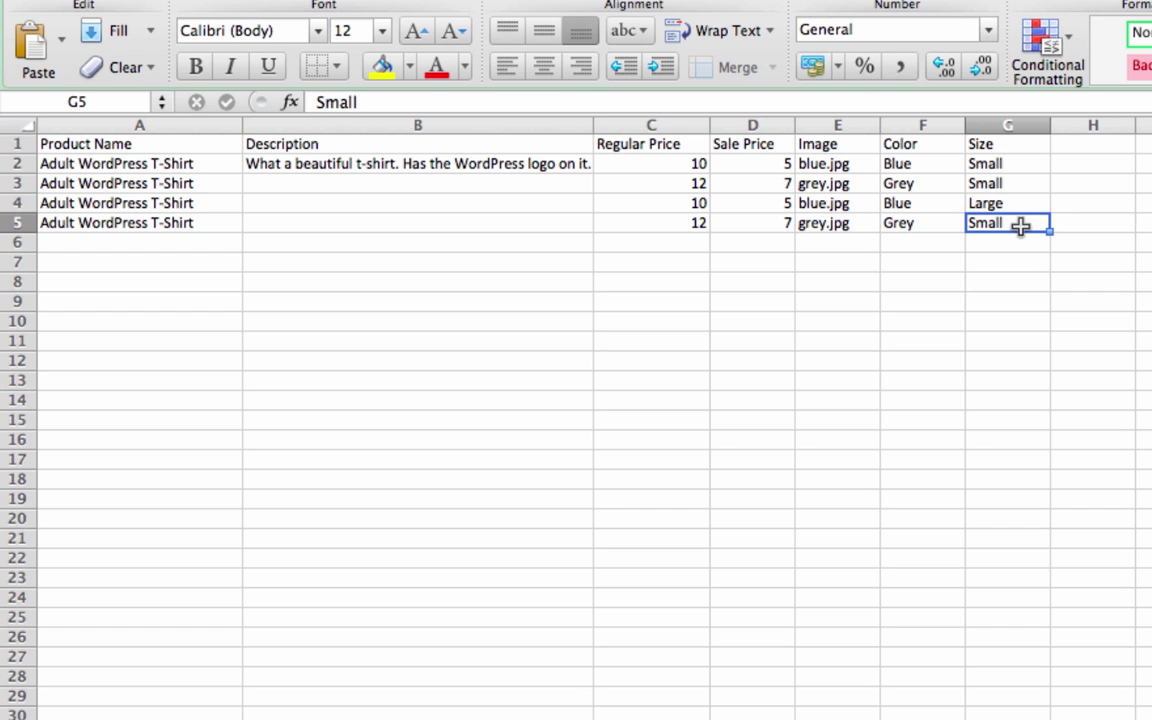
- Change the size of the duplicated grey T-shirt in G5 to "Large"
double_click(1020, 226)
key(BackSpace)
key(BackSpace)
key(BackSpace)
key(BackSpace)
key(BackSpace)
text(Large)
key(Return)
click(978, 345)
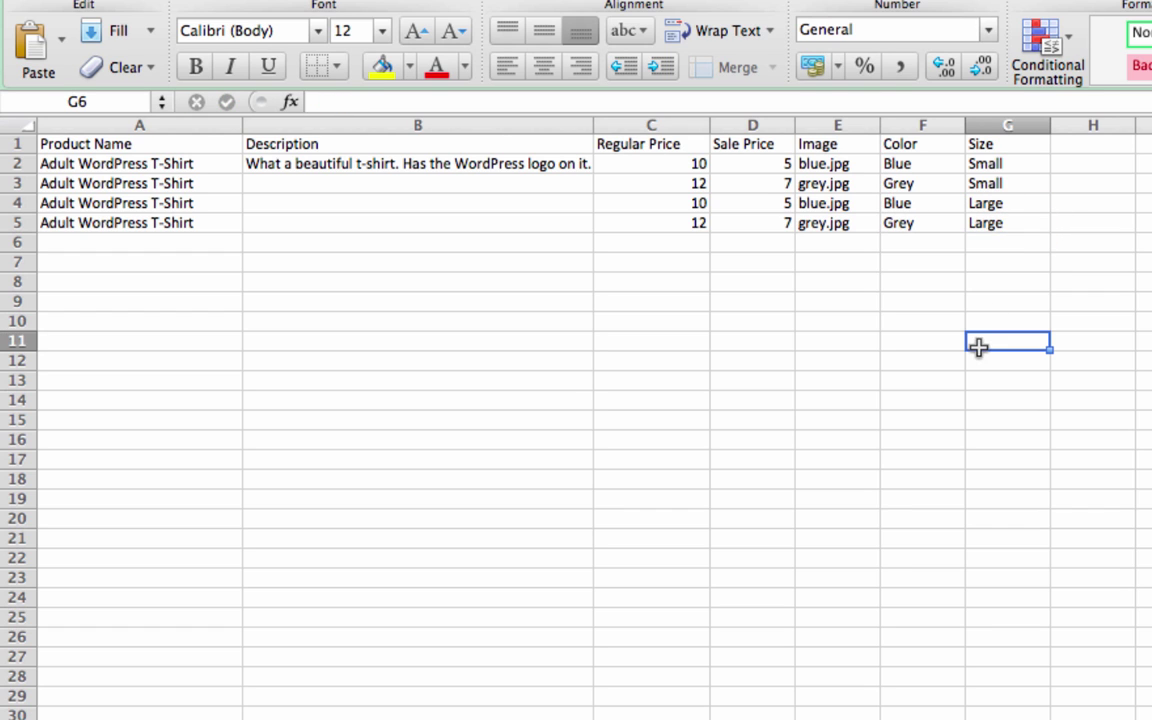
- Add a new product named "Kids WordPress T-Shirt" in A6, below the adult T-shirts
drag(1008, 222, 160, 170)
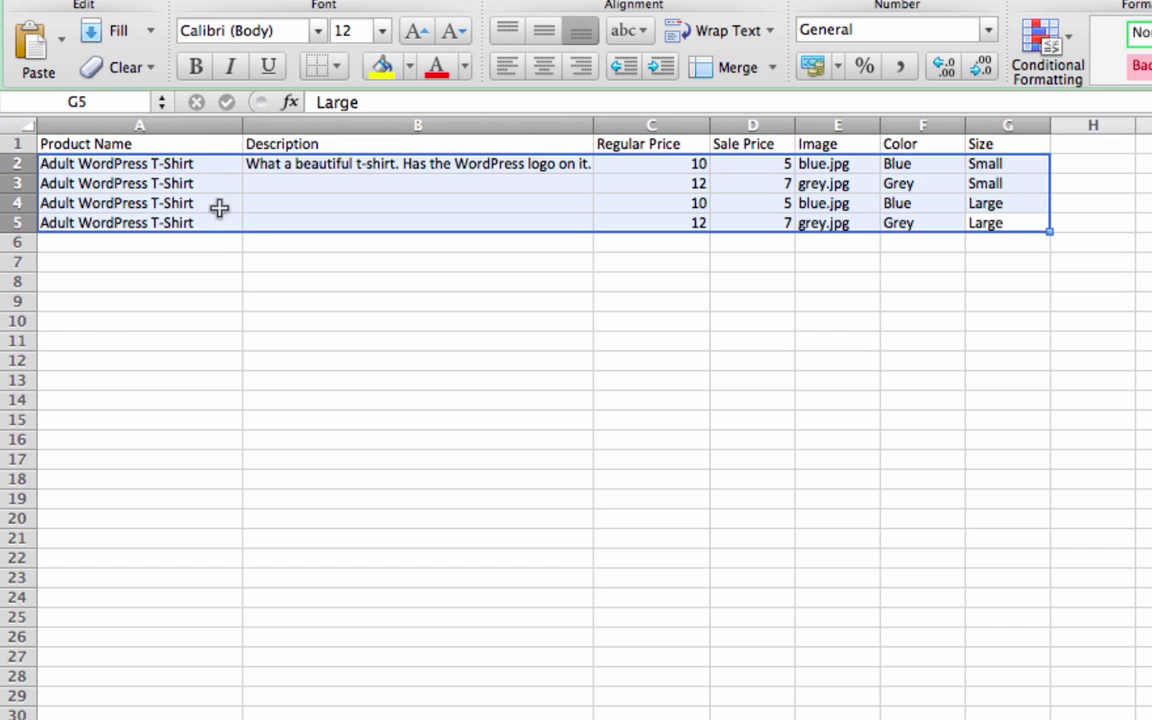
click(254, 234)
click(190, 248)
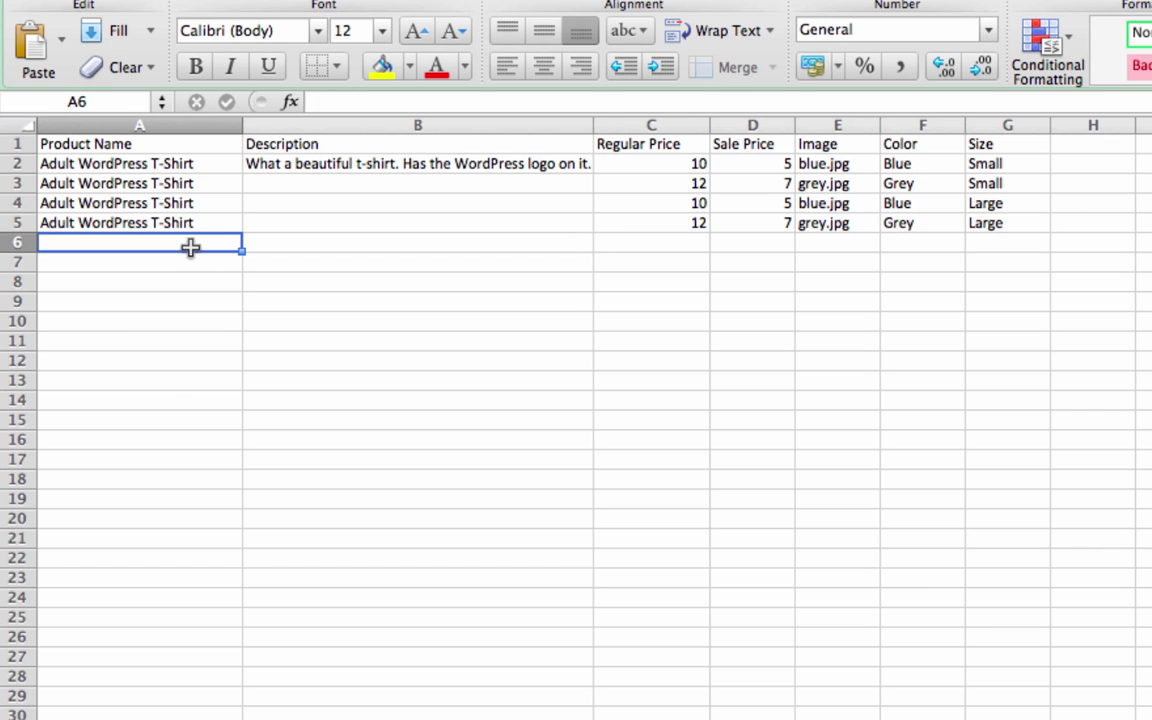
text(Kids)
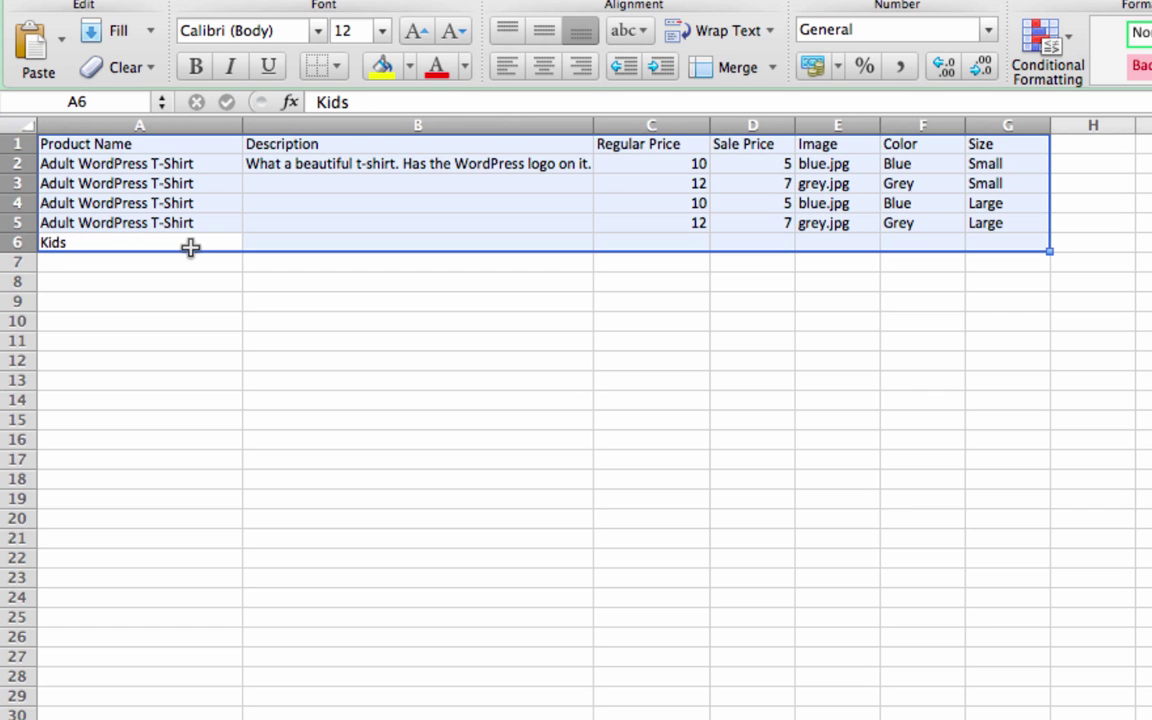
text( WordPress)
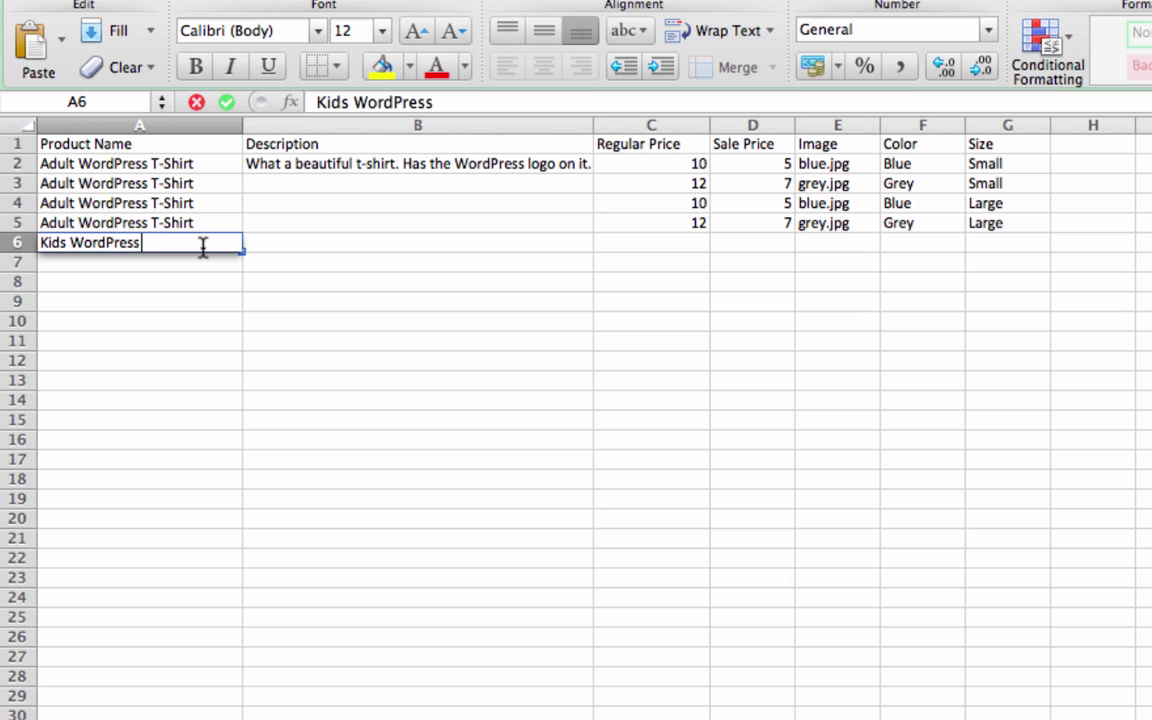
text( T-Shirt)
key(Return)
- Copy the kids product name from A6 into cells A7 through A9
click(202, 245)
key(super+c)
key(Down)
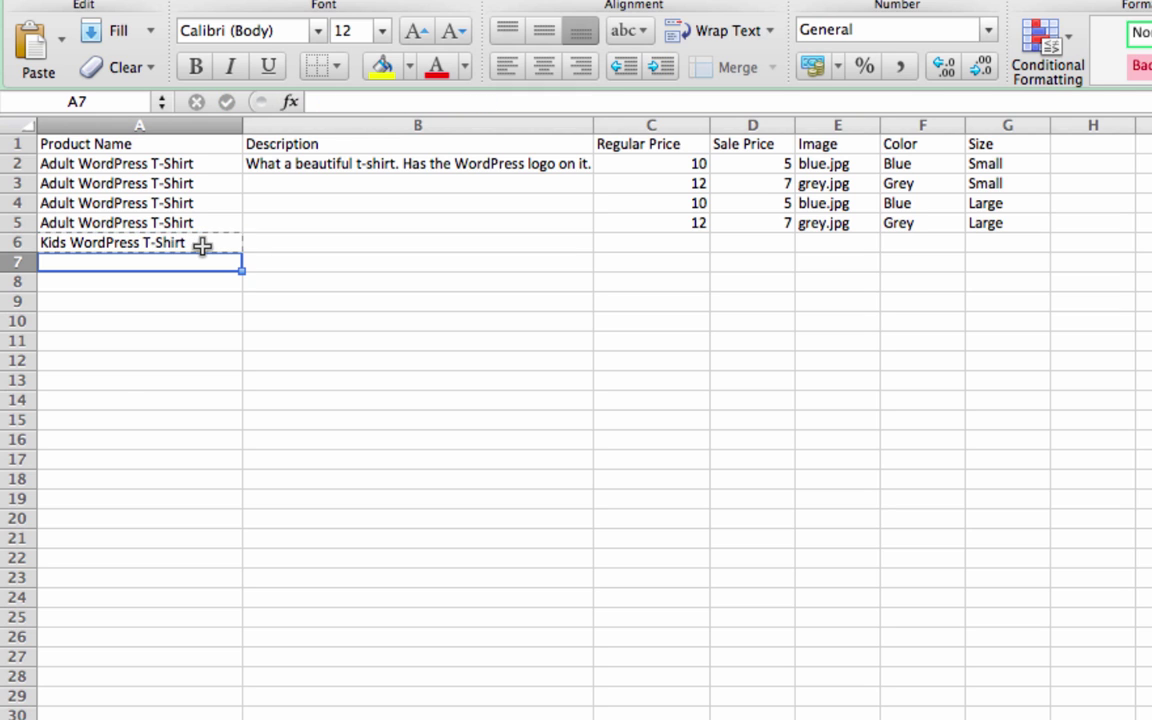
key(super+v)
key(Down)
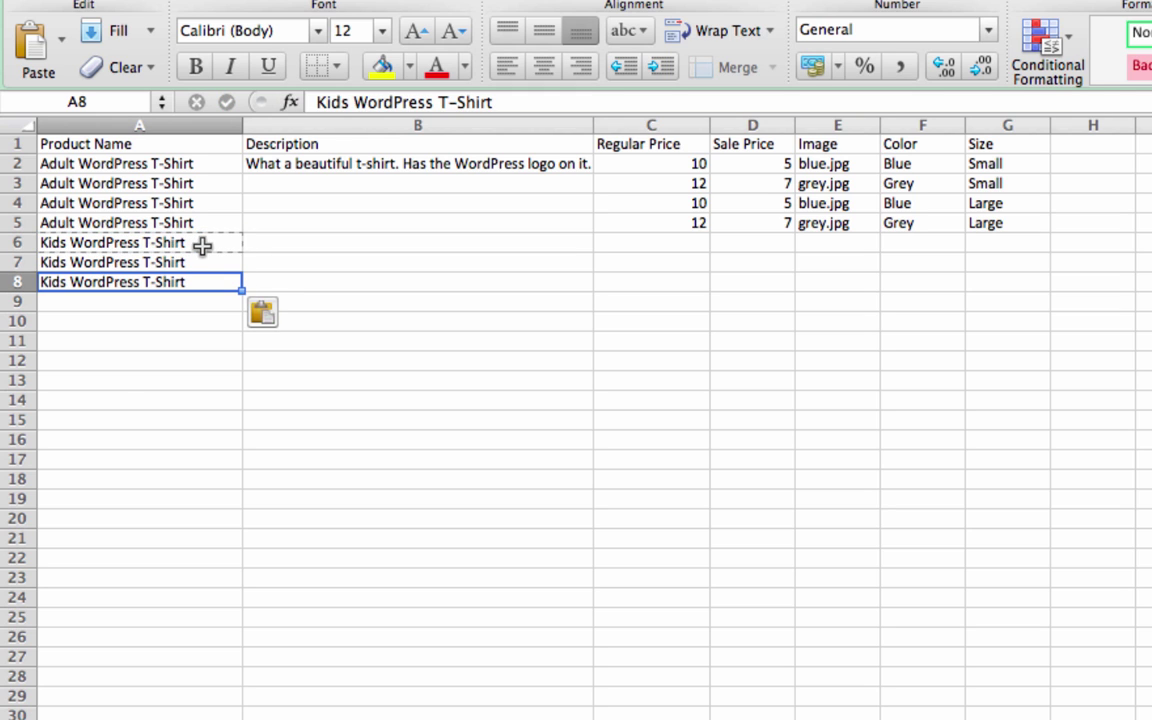
key(super+v)
- Enter the description "Just like the adult shirt, but for kids." for the kids T-shirt in B6
click(352, 240)
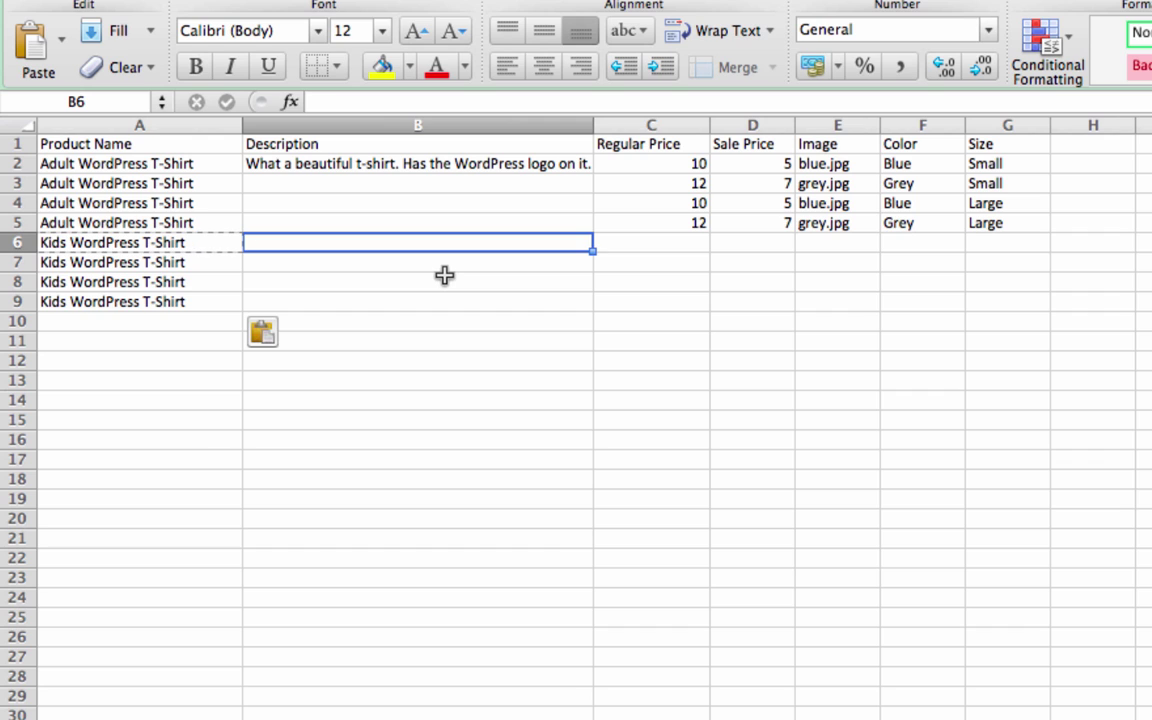
text(Just like the adult shi)
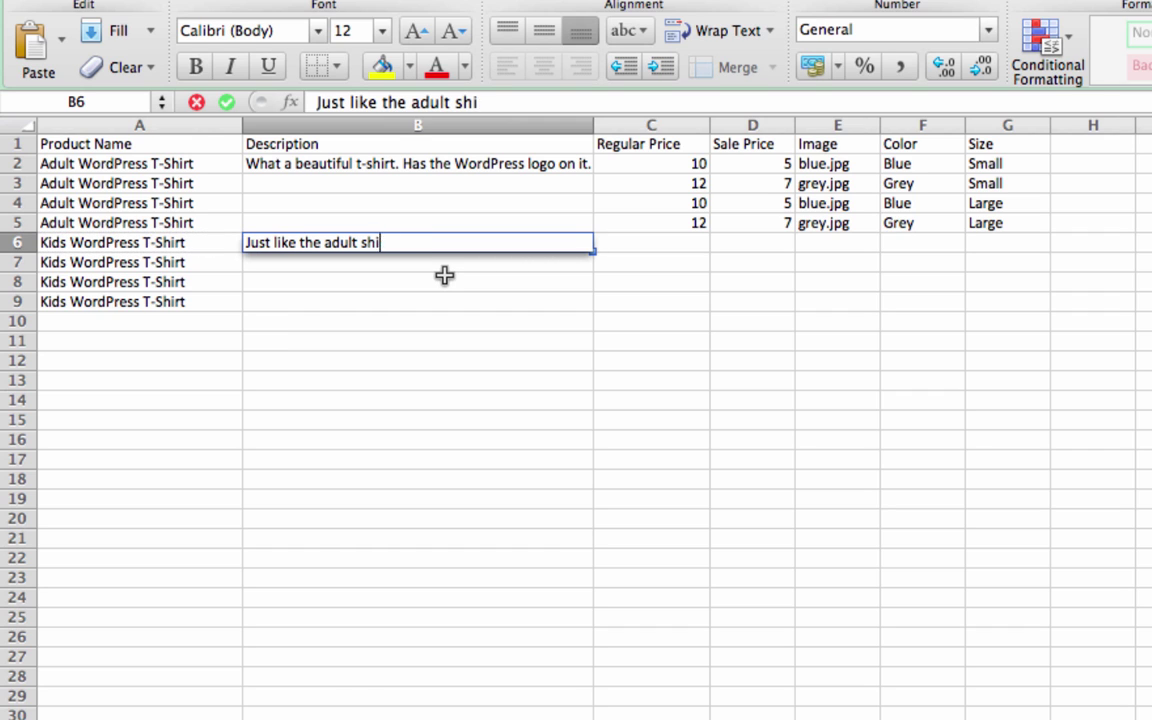
text(rt, but for kids.)
key(Return)
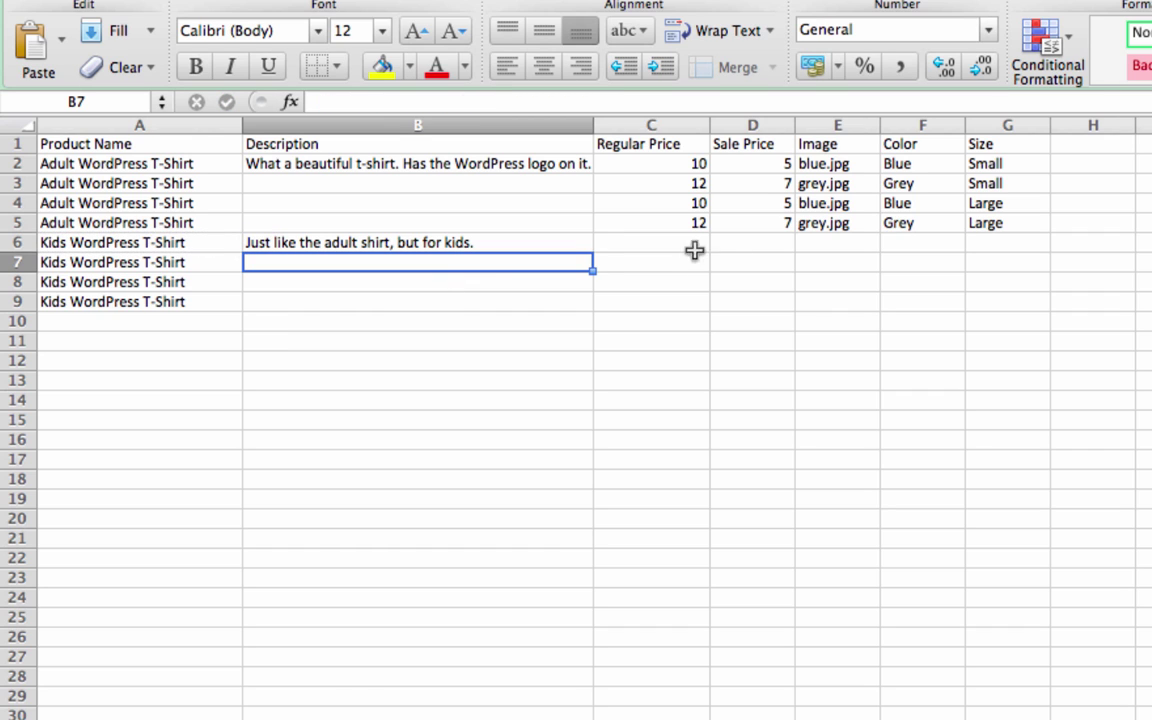
- Set the first kids T-shirt's regular price to 5 in C6 and its sale price to 4 in D6
click(694, 247)
text(5)
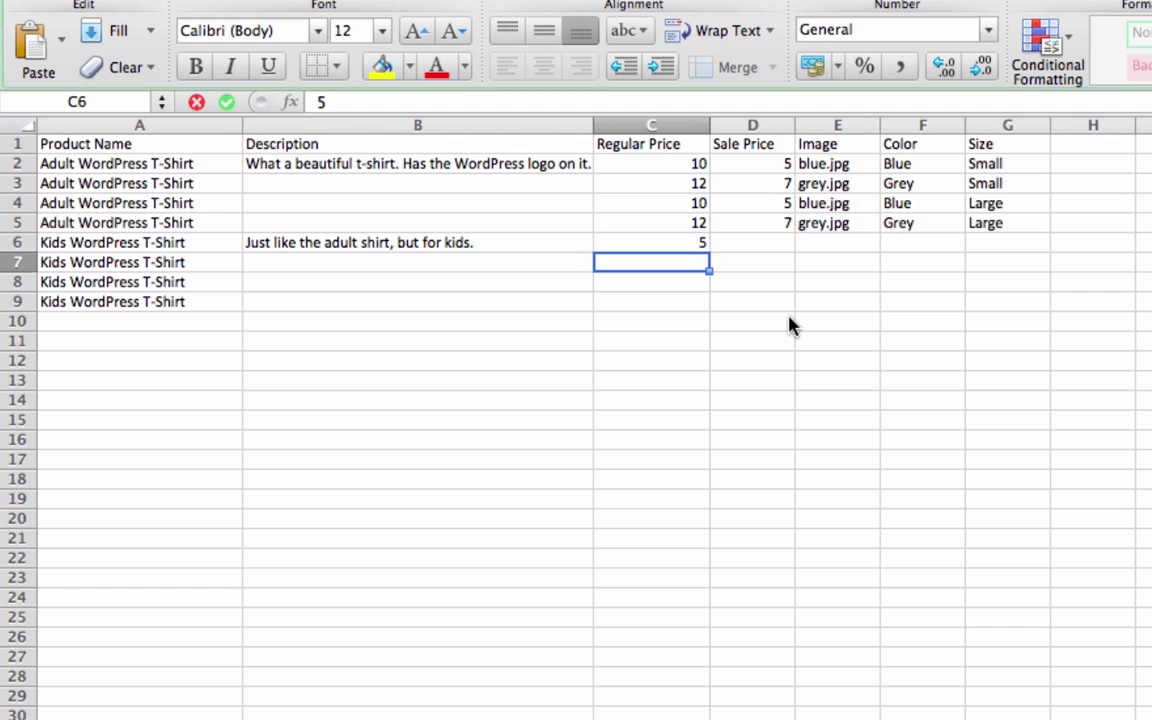
key(Tab)
text(4)
key(Return)
- Enter the kids T-shirt colors "Yellow" in F6 and "Red" in F7
key(Up)
key(Right)
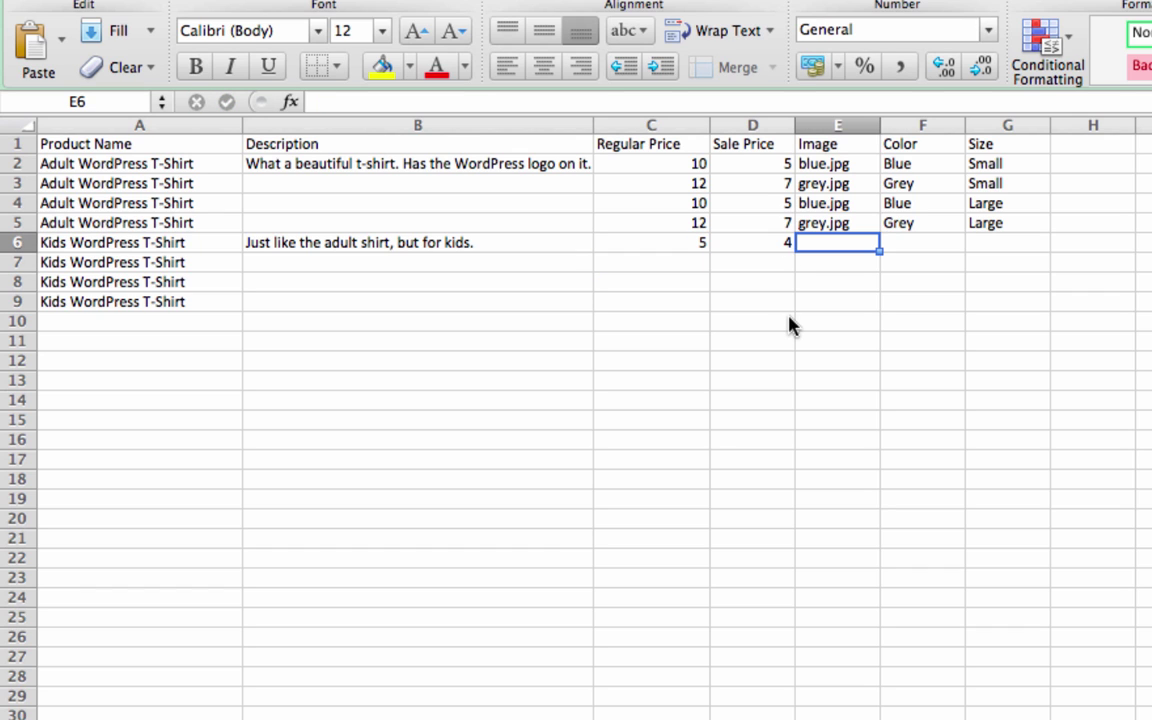
key(Right)
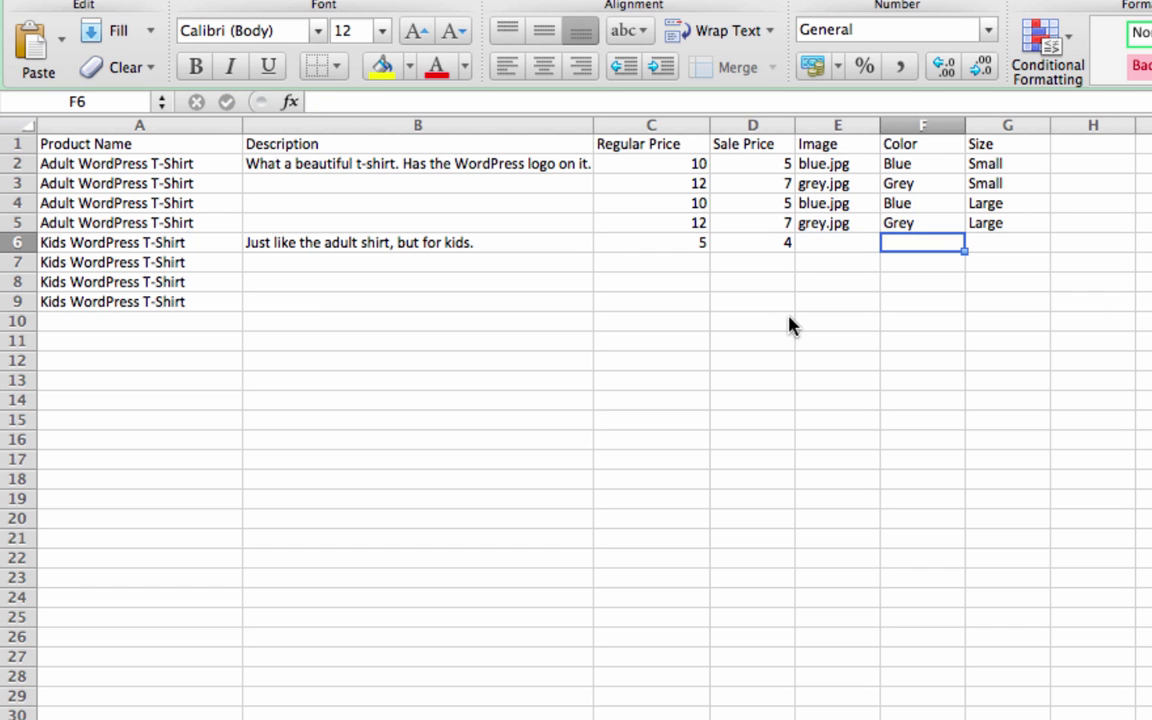
text(Yellow)
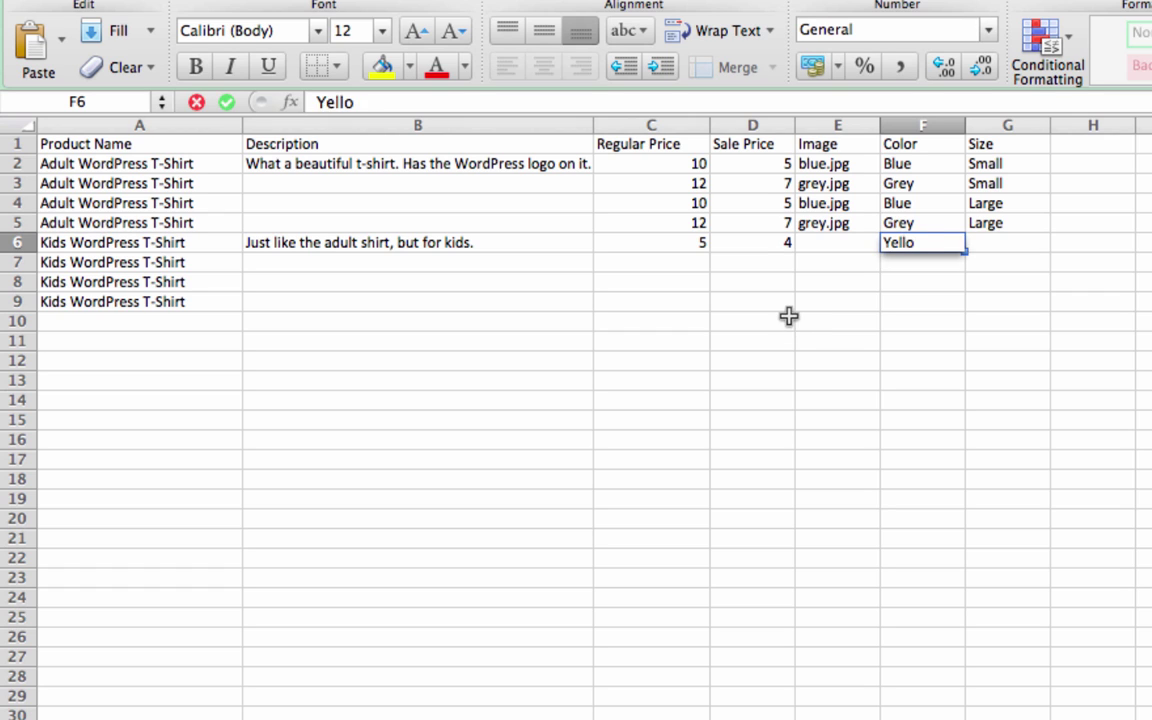
key(Return)
text(Red)
key(Return)
key(Up)
key(Up)
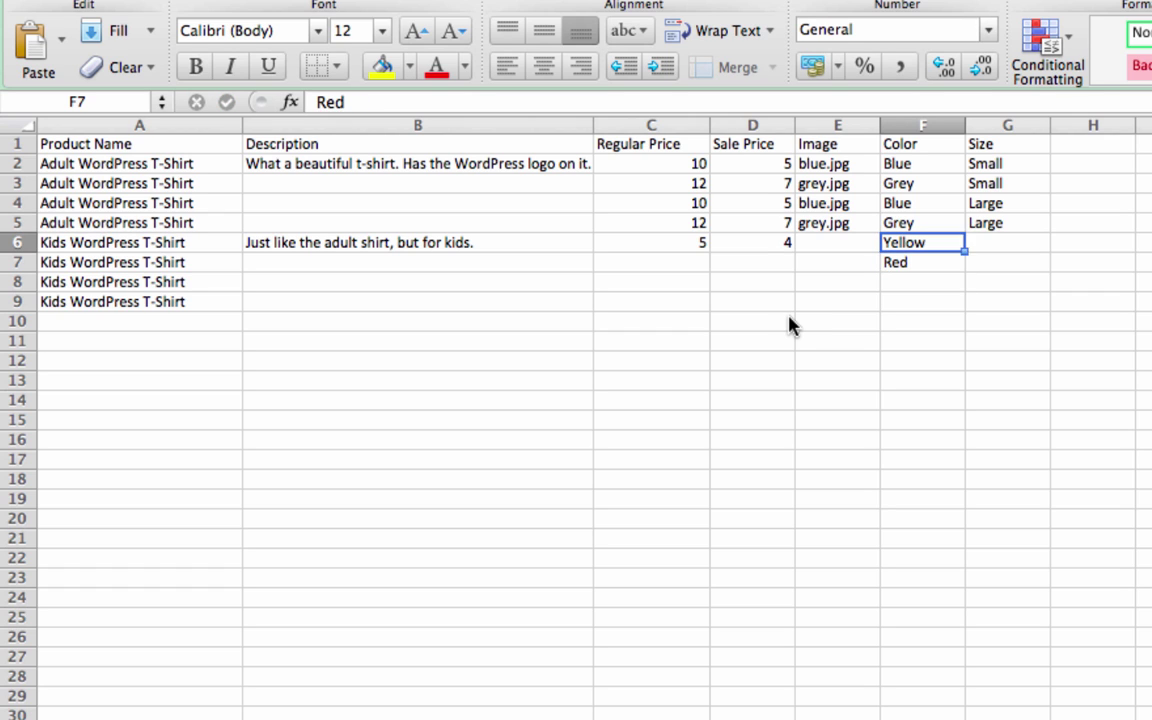
key(Left)
key(Down)
key(Down)
key(Left)
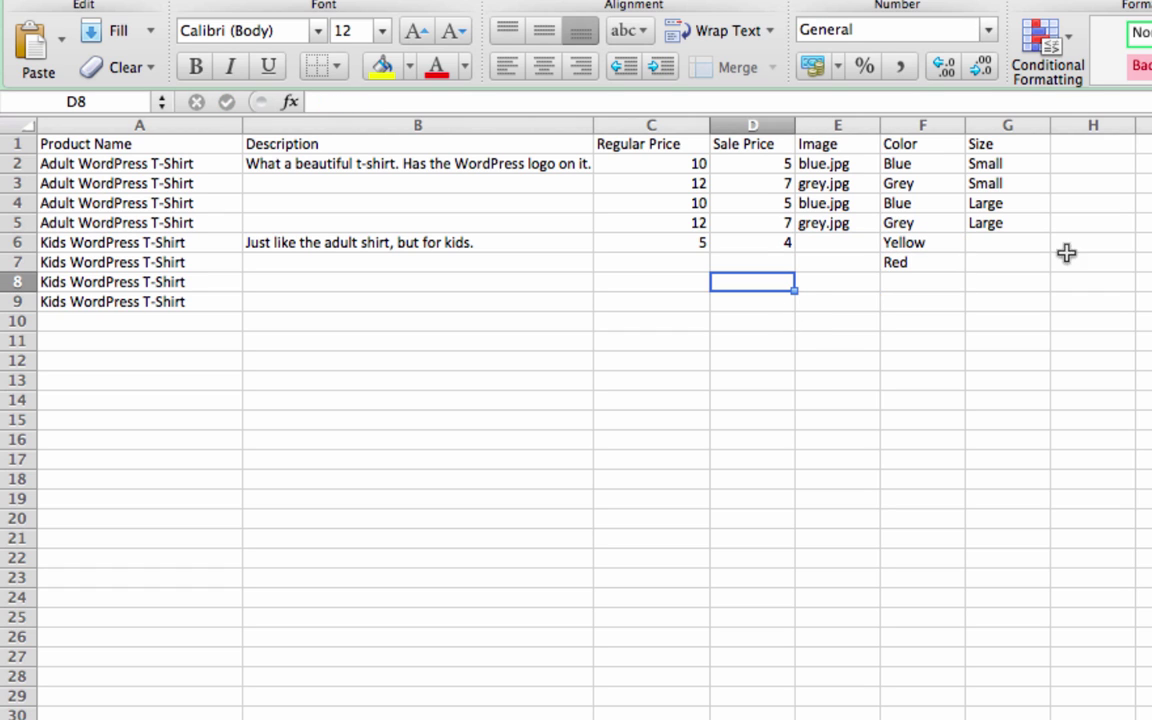
- Enter the size "Small" for the yellow and red kids T-shirts in G6 and G7
mouse_move(995, 246)
mouse_down()
mouse_move(997, 257)
mouse_move(995, 242)
mouse_up()
text(Sm)
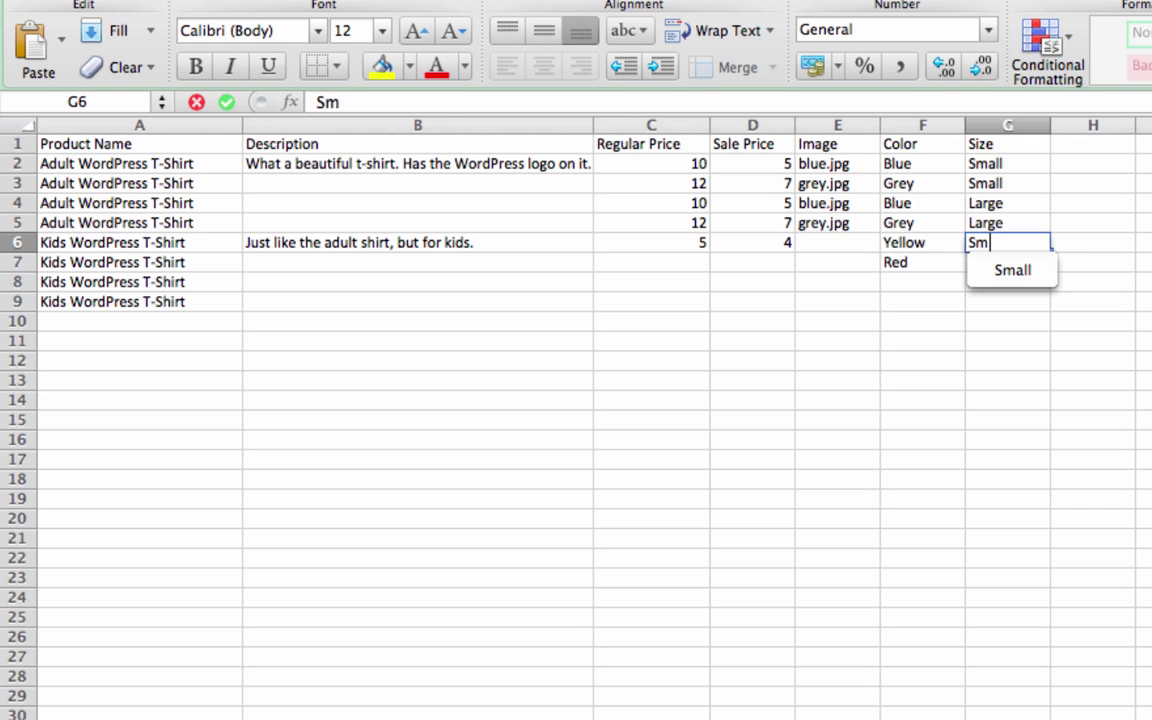
key(Return)
text(Sm)
key(Return)
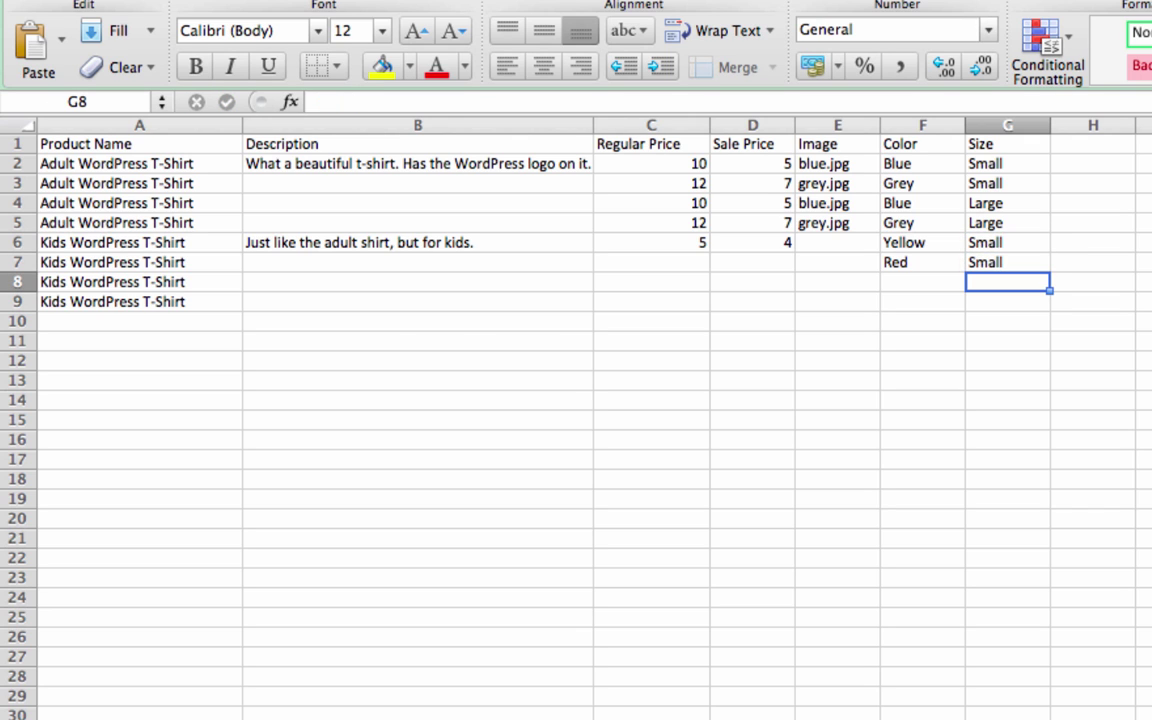
- Clear the sizes of both kids T-shirts in G6 and G7
mouse_move(987, 244)
mouse_down()
mouse_move(985, 226)
mouse_move(985, 257)
mouse_move(1002, 254)
mouse_up()
click(1003, 320)
key(BackSpace)
click(1023, 298)
click(1005, 260)
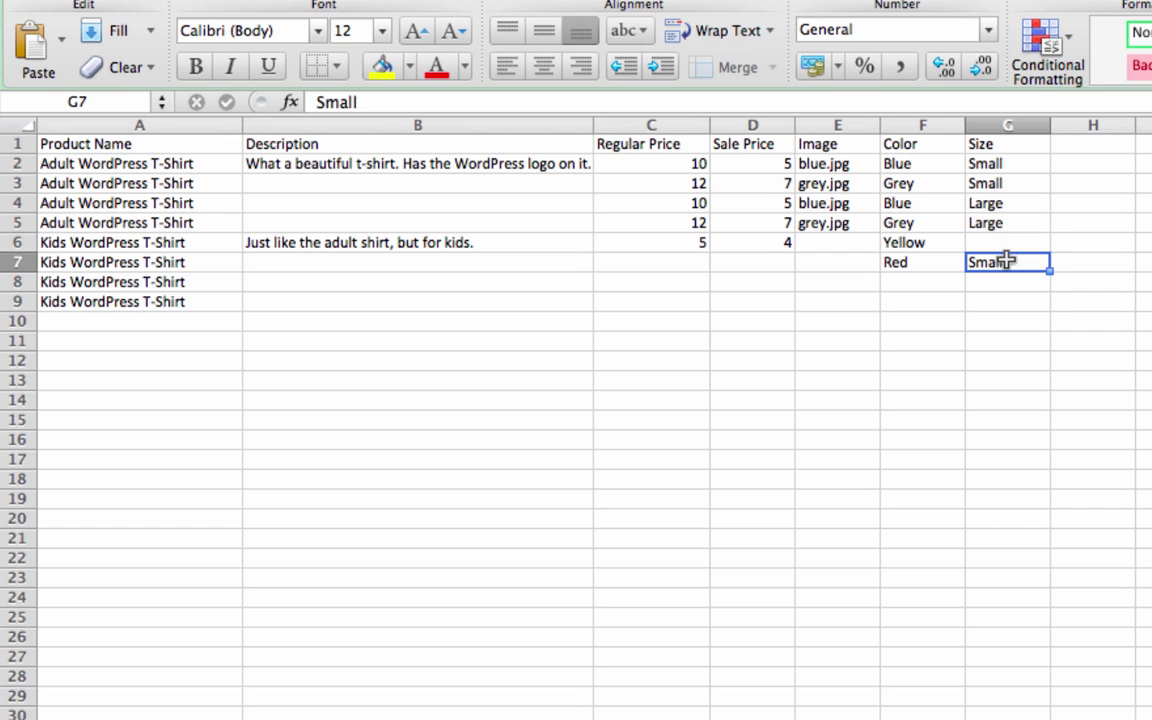
key(BackSpace)
click(981, 287)
- Delete the extra kids product names in A8 and A9
drag(121, 287, 126, 300)
key(BackSpace)
key(Return)
key(Down)
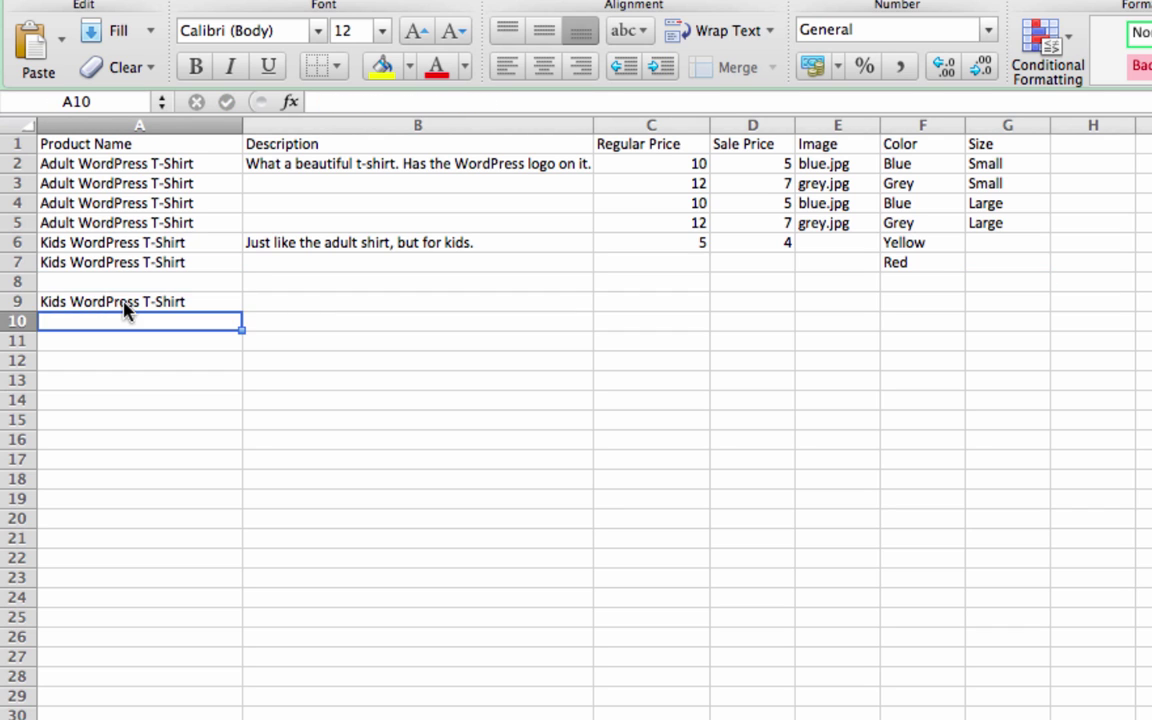
key(Up)
key(BackSpace)
- Enter the kids T-shirt image names "yellow.jpg" in E6 and "red.jpg" in E7
key(Up)
key(Up)
key(Up)
key(Right)
key(Right)
key(Right)
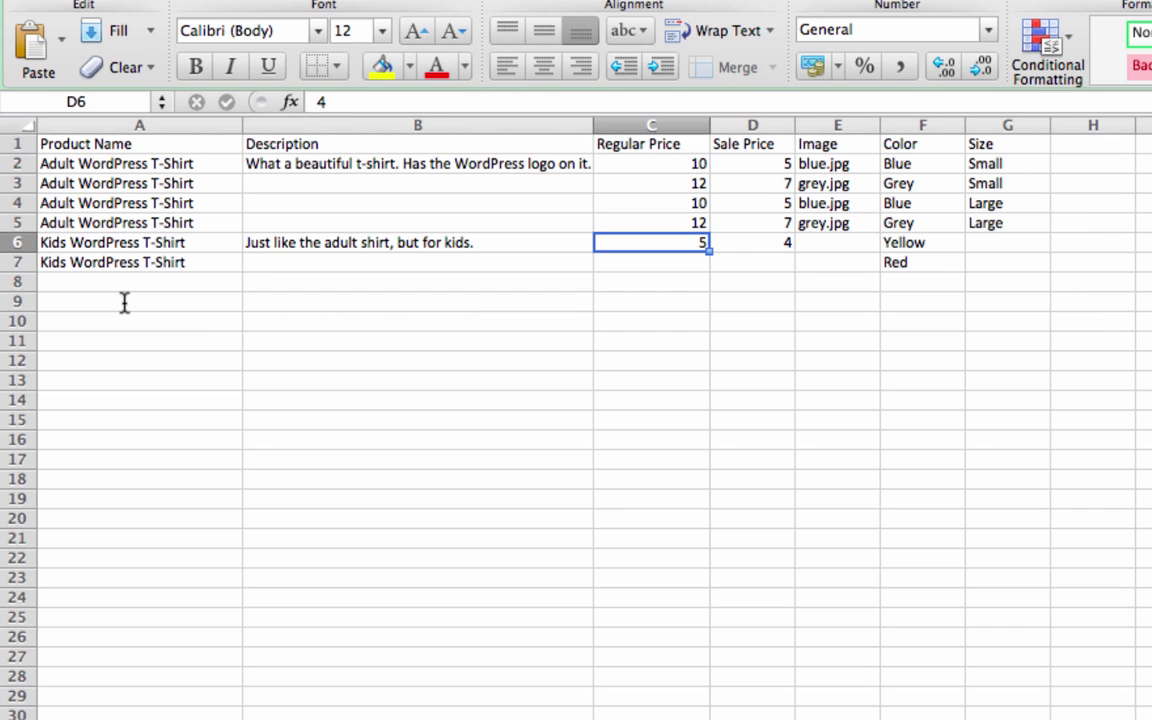
key(Down)
key(Up)
key(Up)
key(Right)
key(Down)
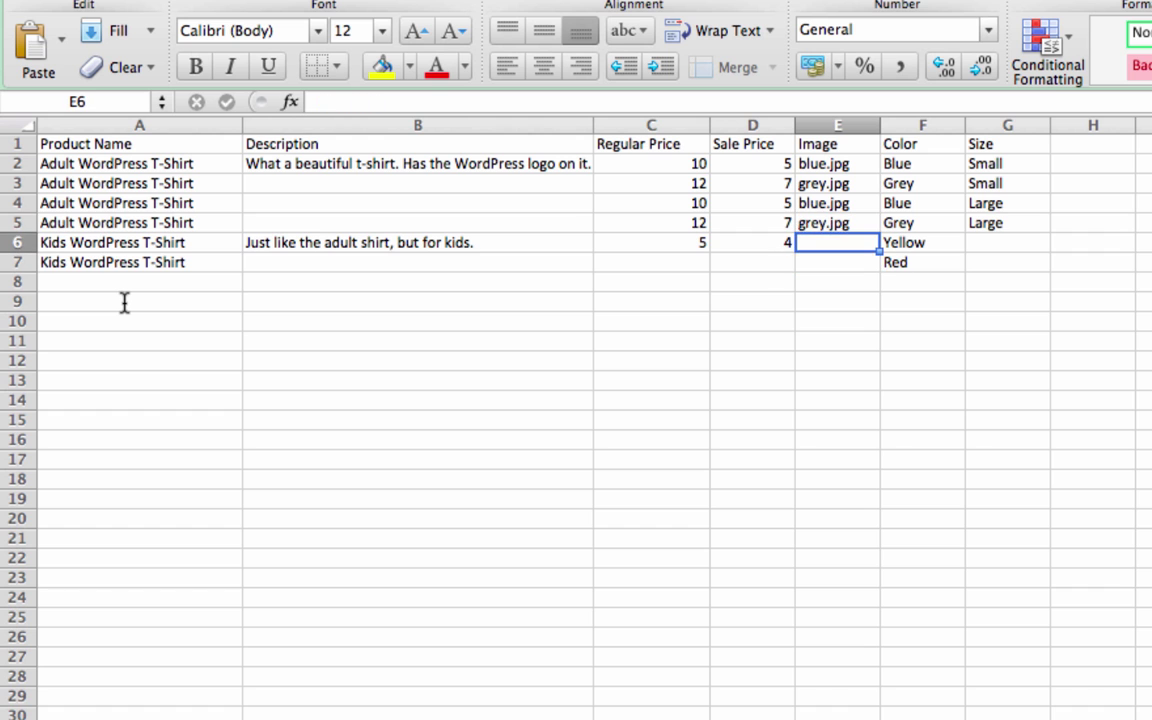
text(yellow.jpg)
key(Return)
text(red.jpg)
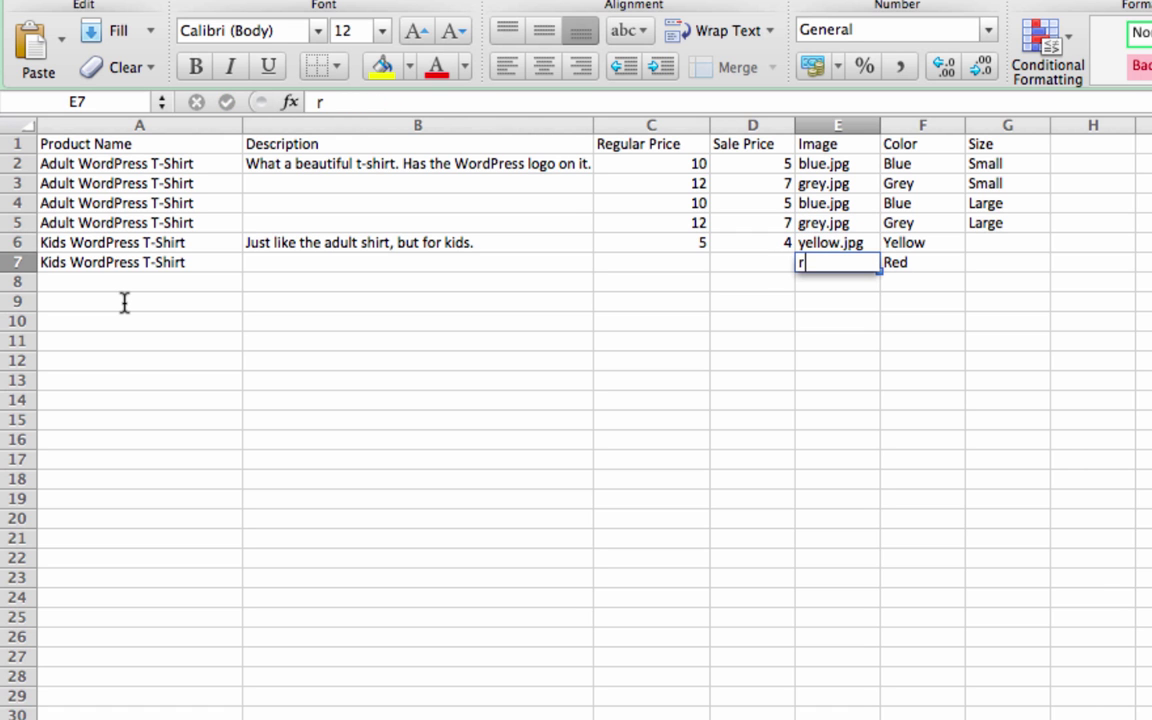
key(Return)
- Switch to Finder to check the actual T-shirt image file names, and return to the Excel workbook
key(ctrl+Up)
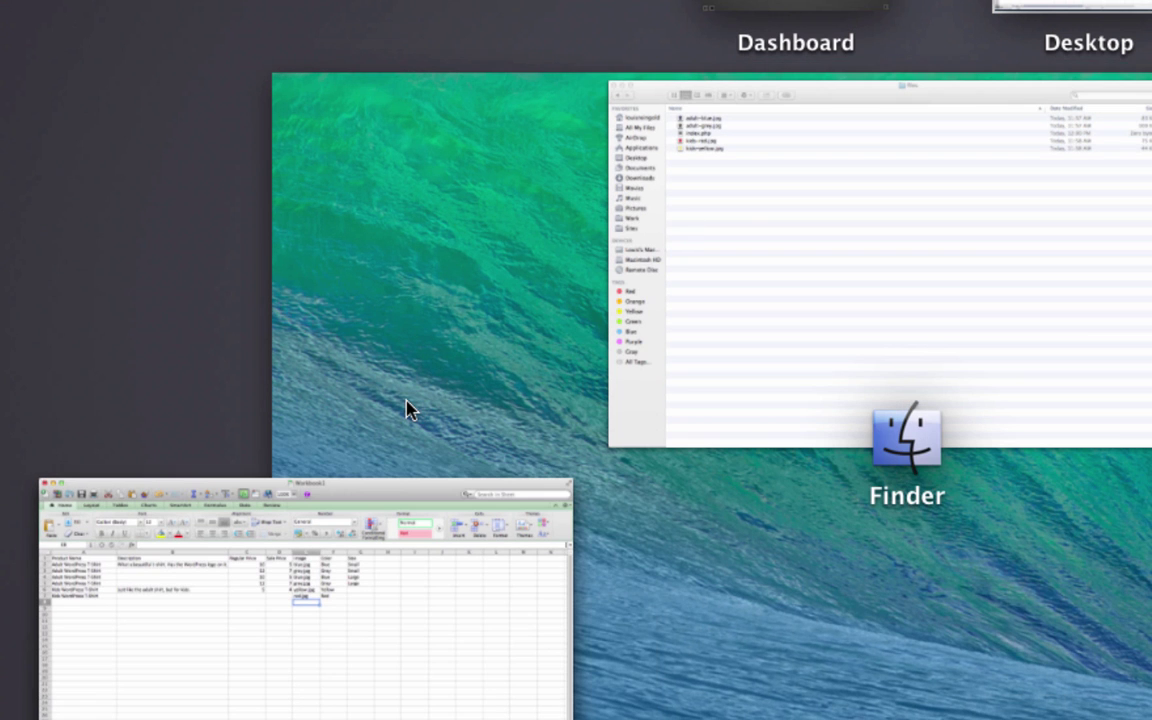
click(825, 206)
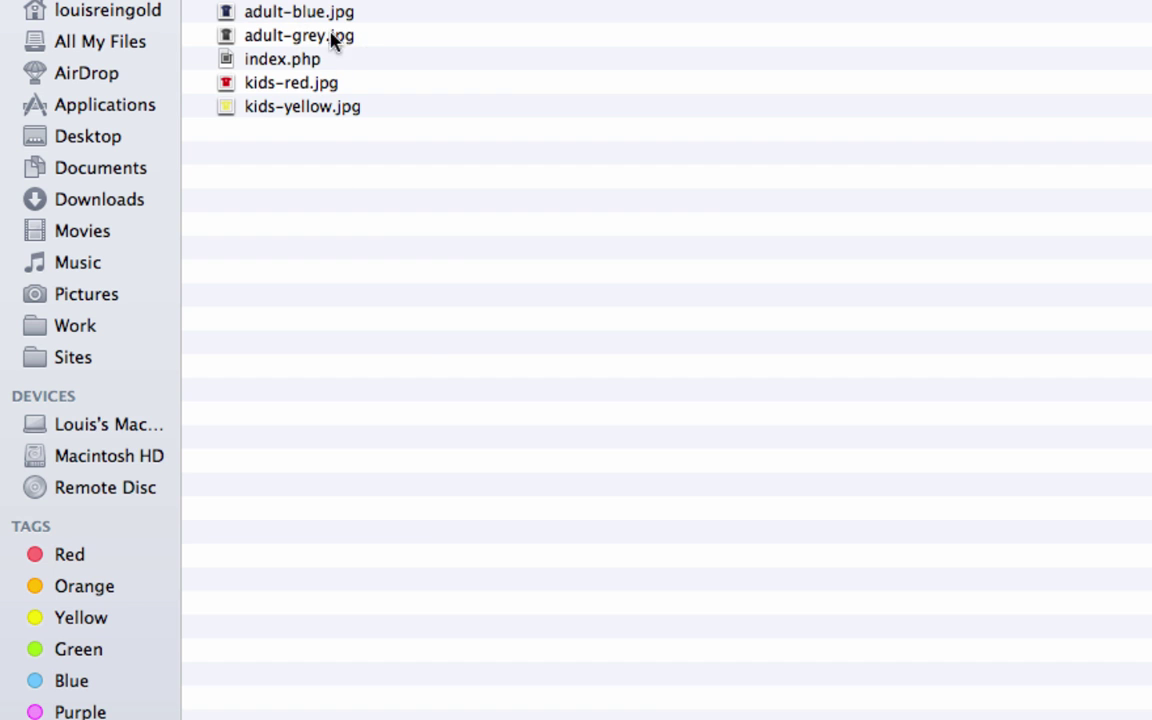
key(ctrl+Up)
click(406, 620)
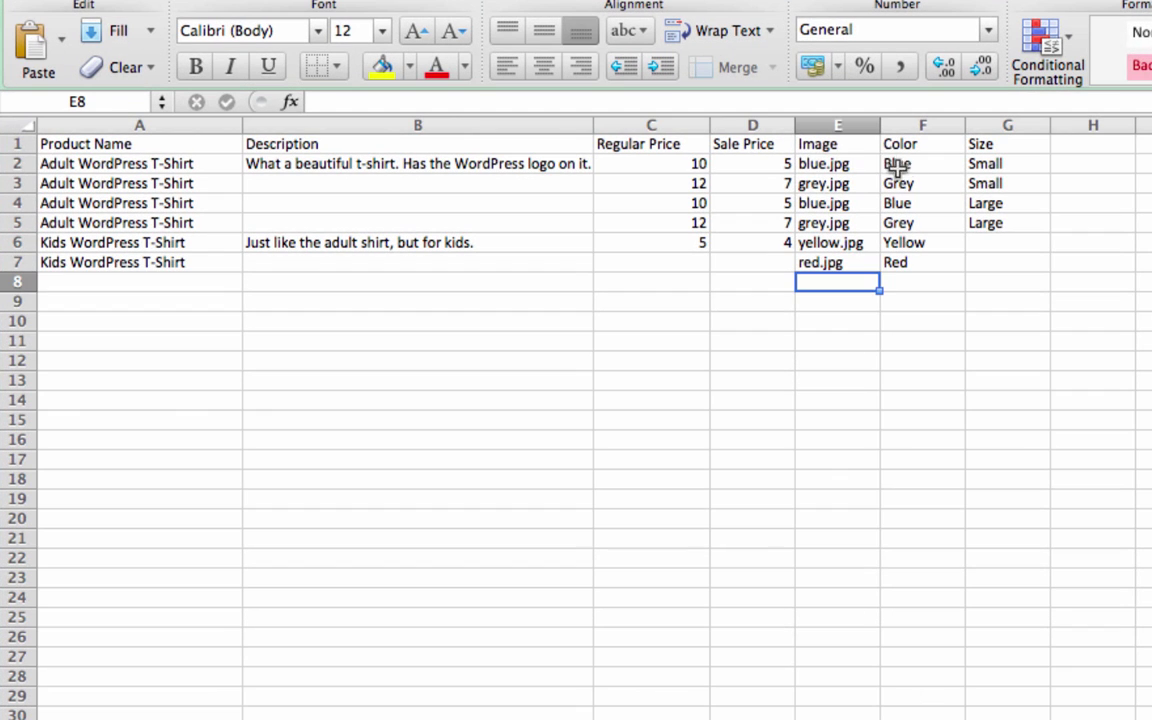
- Change the image names of the small adult T-shirts to "adult-blue.jpg" in E2 and "adult-grey.jpg" in E3
click(800, 168)
double_click(800, 164)
text(ad)
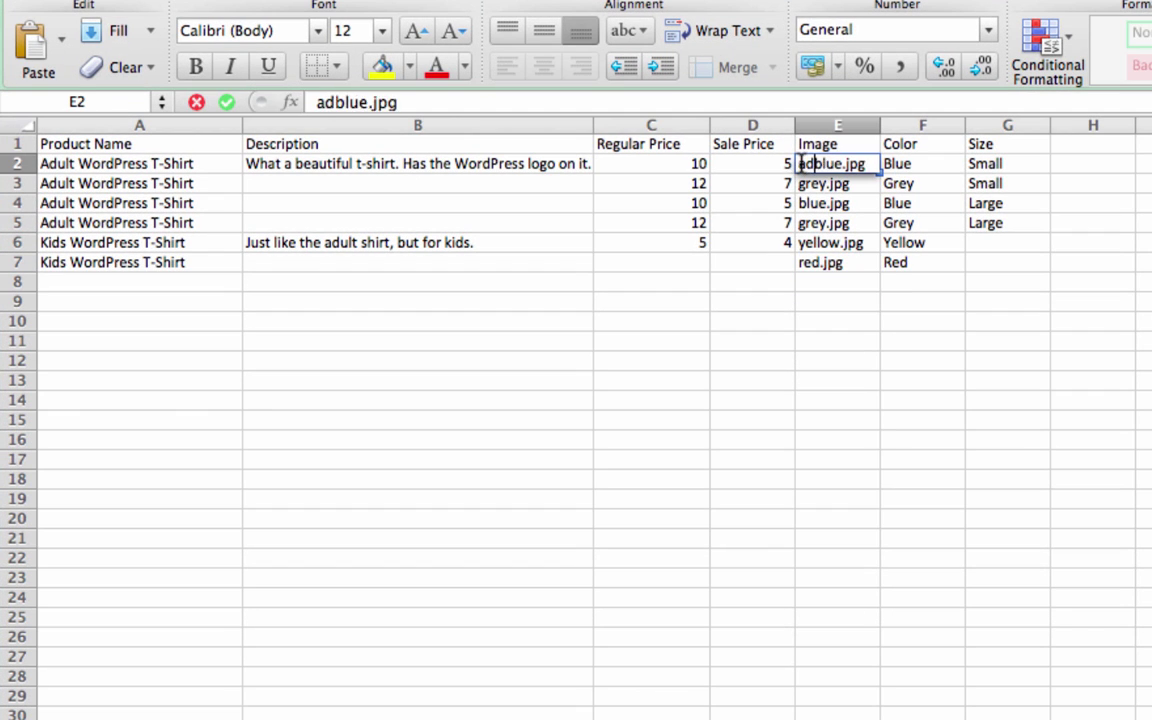
text(ult-)
key(Return)
text(adult-grey.jpg)
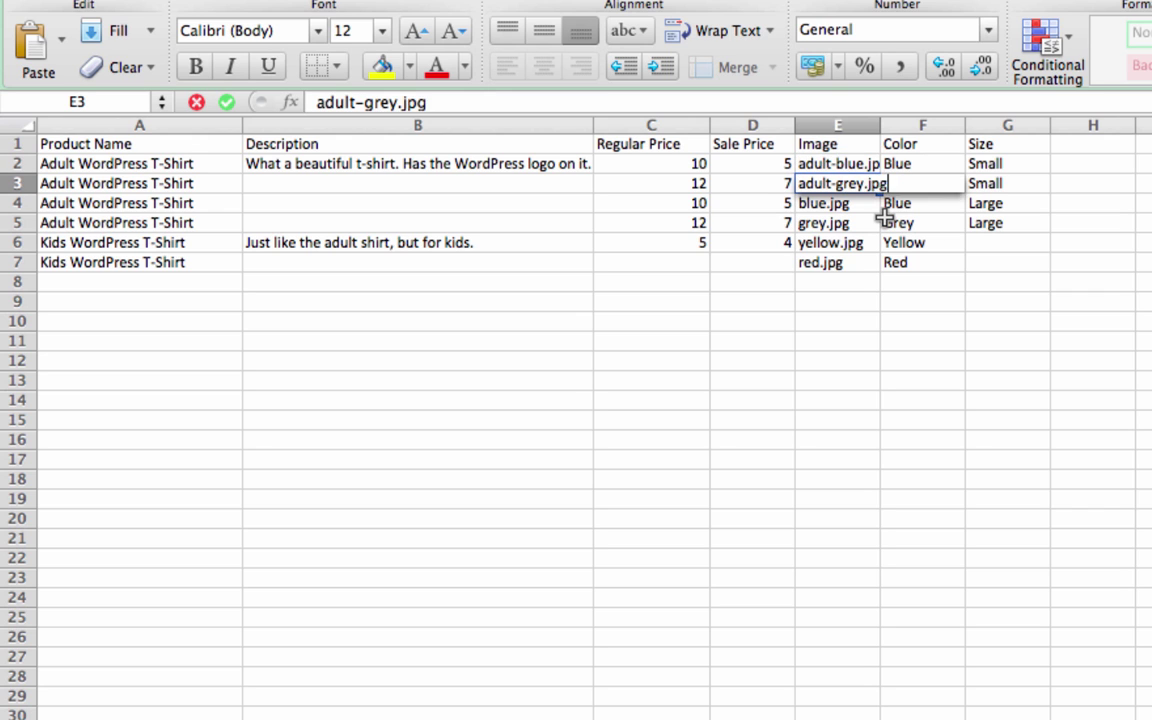
key(Return)
- Change the image names of the large adult T-shirts to "adult-blue.jpg" in E4 and "adult-grey.jpg" in E5
text(adult)
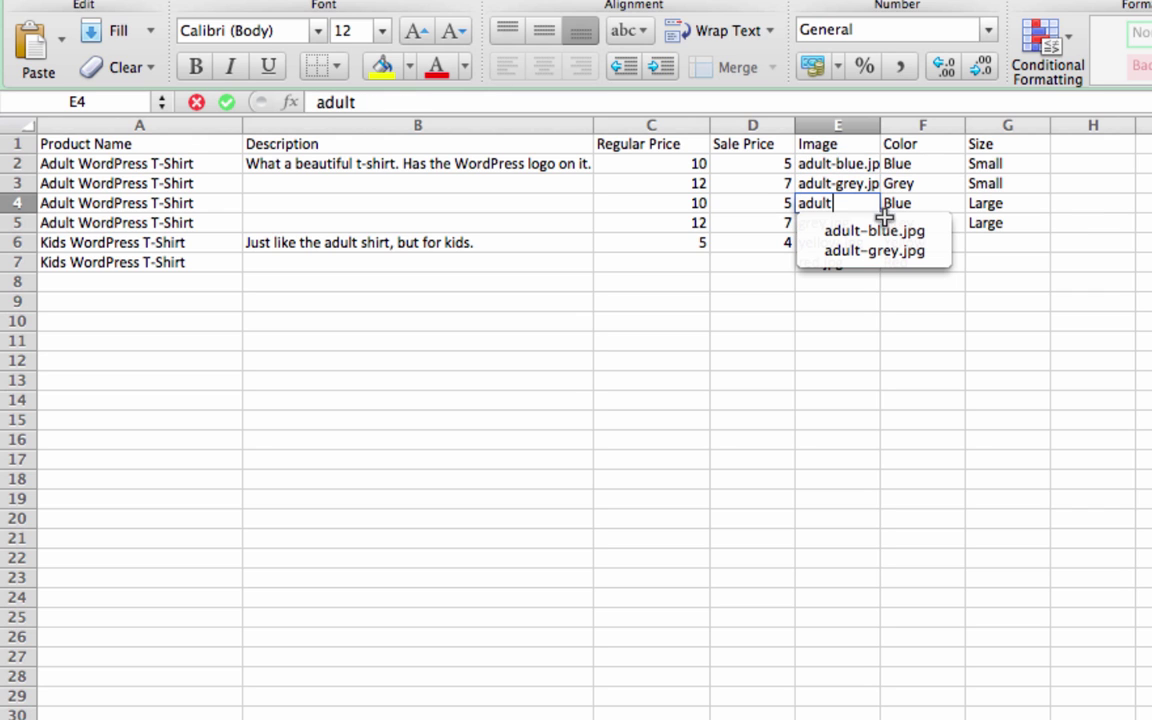
key(Down)
key(Return)
text(ad)
key(Down)
key(Down)
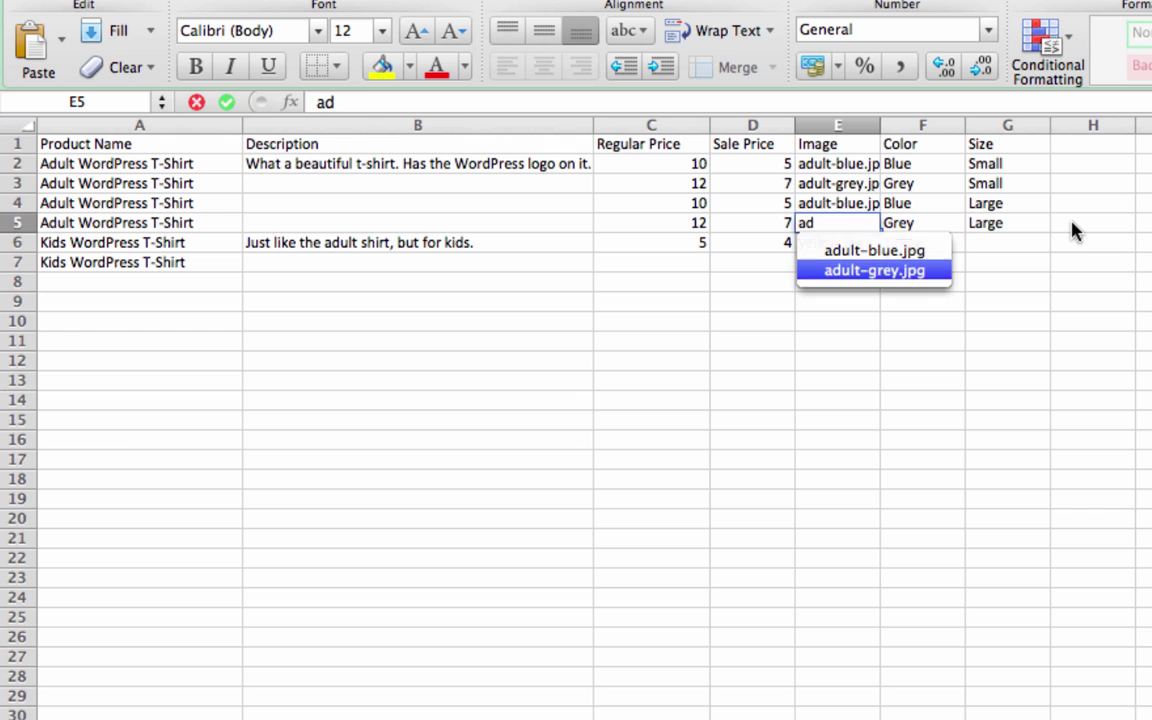
key(Return)
- Change the kids image names to "kids-yellow.jpg" in E6 and "kids-red.jpg" in E7, and widen the Image column to fit the names
text(kids-yel)
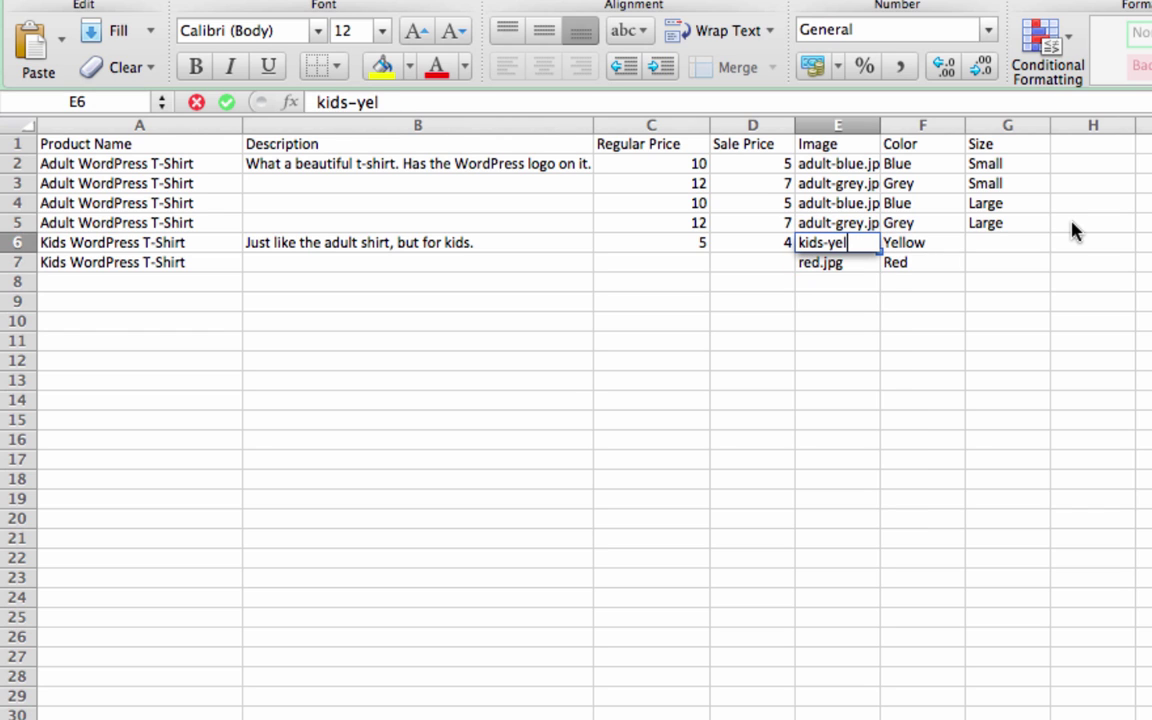
text(low.jpg)
key(Return)
text(kids-red)
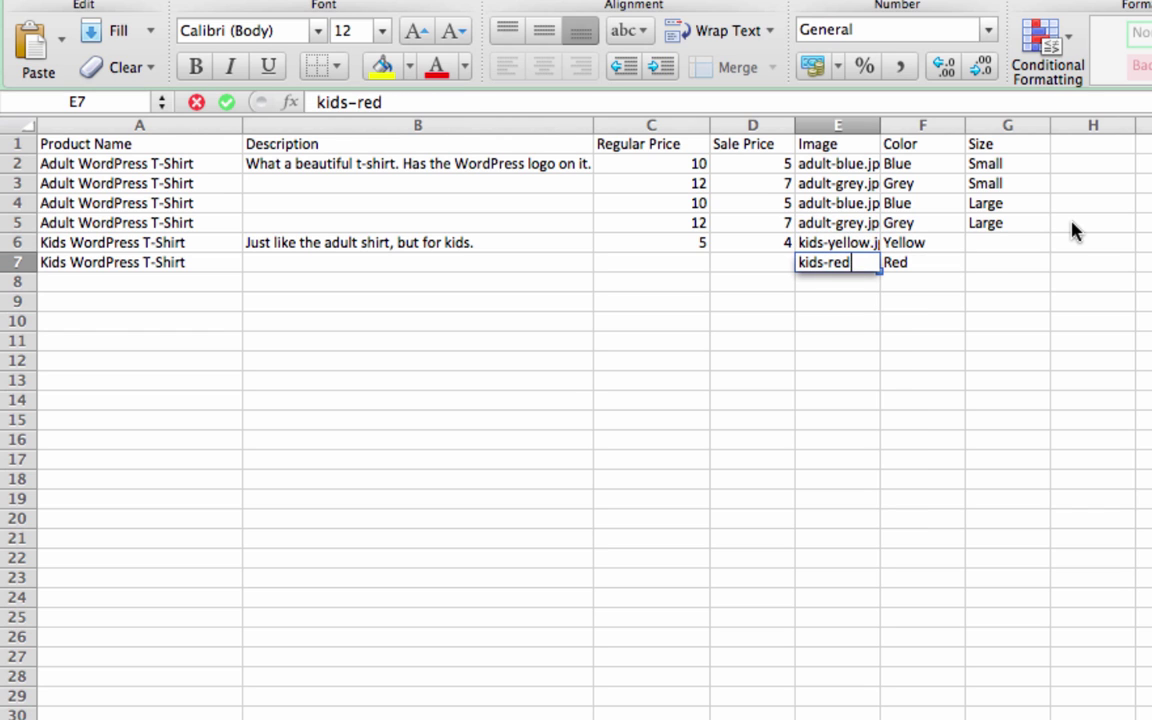
text(.jpg)
key(Return)
drag(880, 131, 924, 131)
- Set the red kids T-shirt's regular price to 5 in C7 and its sale price to 4 in D7
click(752, 264)
click(691, 262)
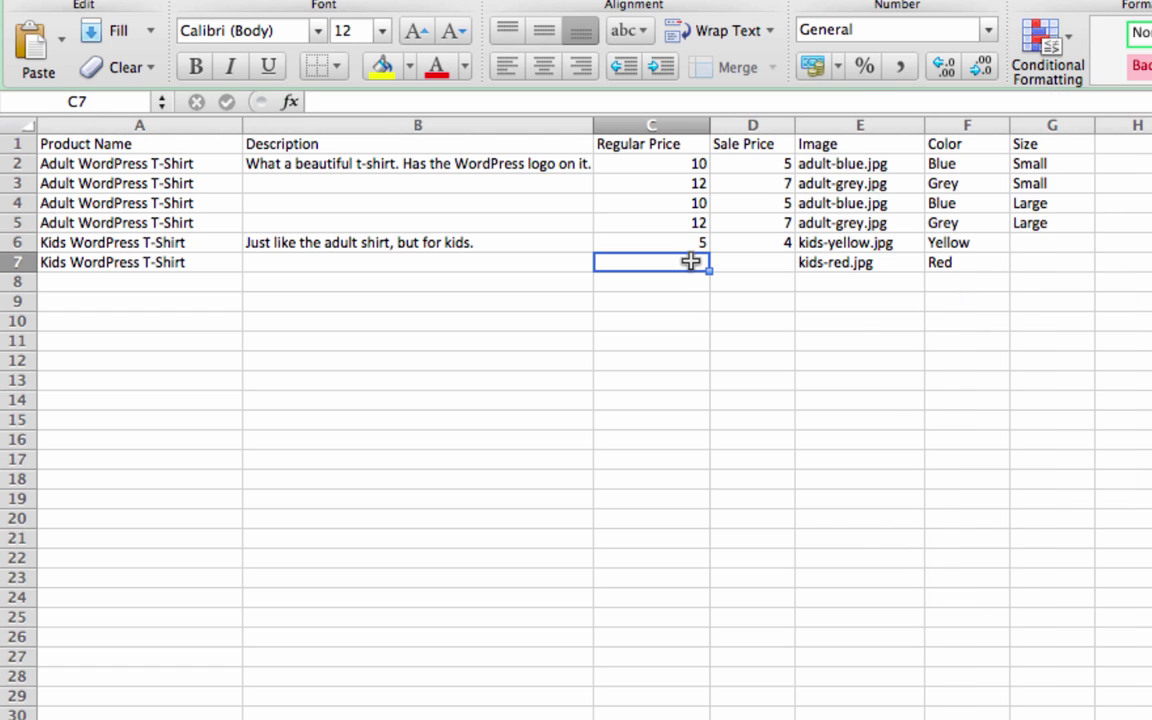
text(5)
key(Return)
key(Up)
key(Right)
text(4)
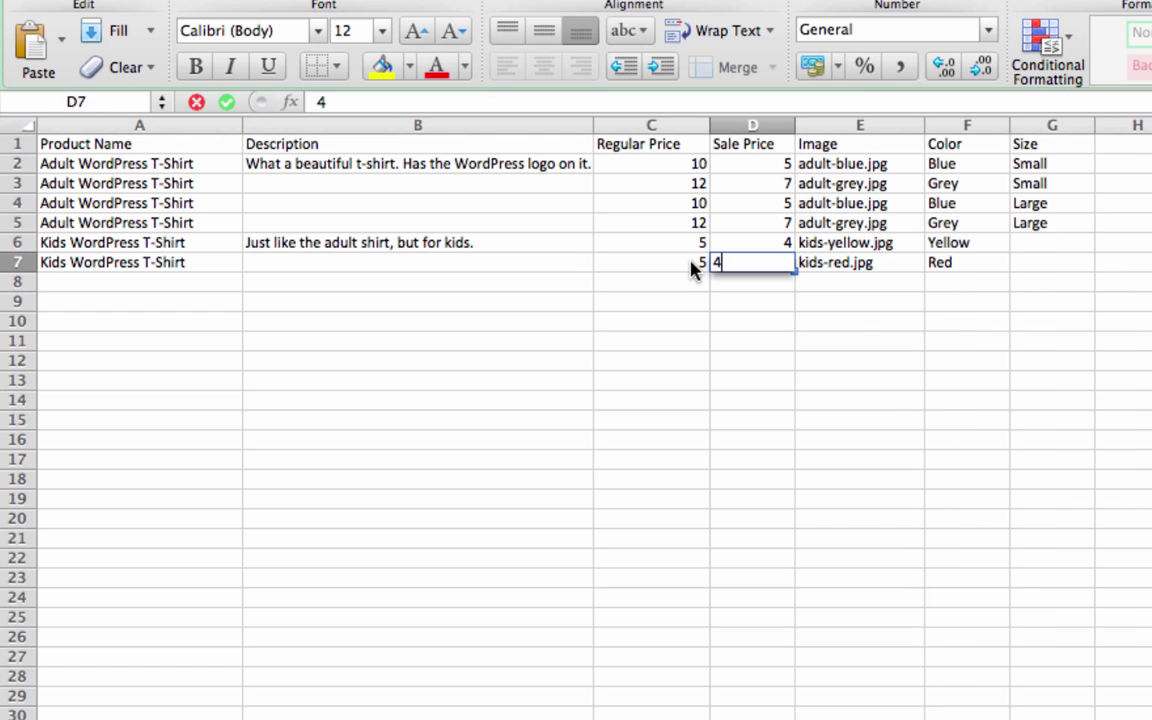
key(Return)
key(Return)
- Examine the adult T-shirt variations in rows 2 to 5 and the kids variations in rows 6 and 7, comparing their product names
click(155, 242)
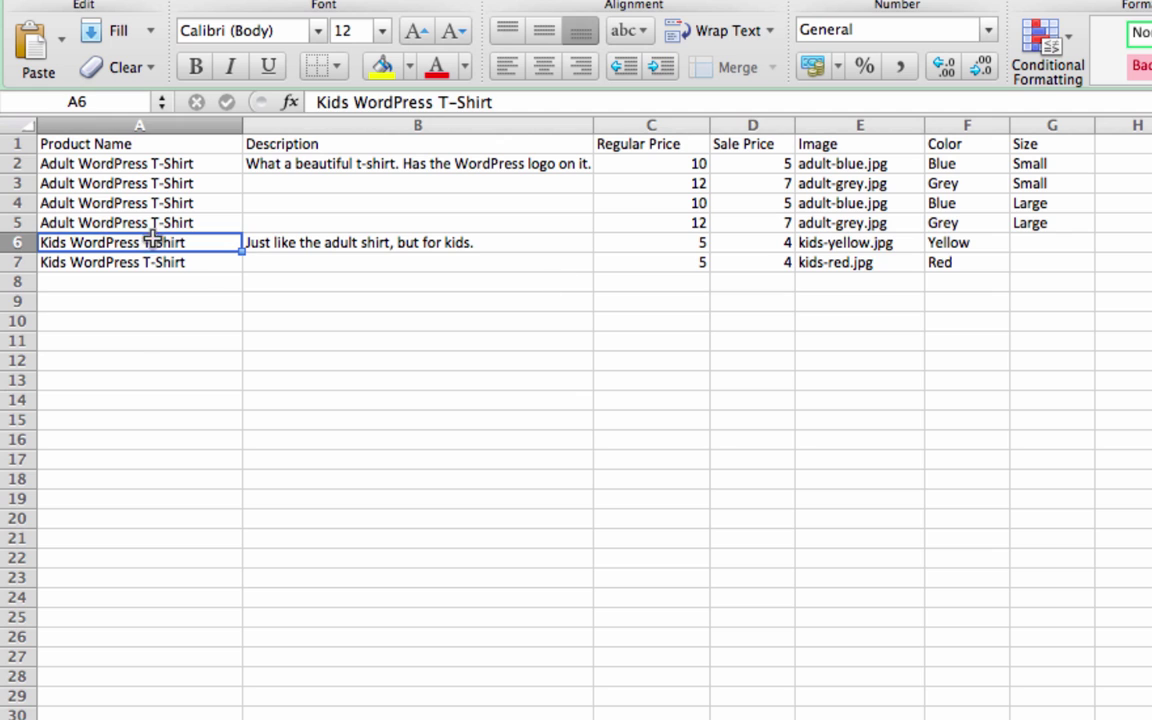
drag(128, 170, 1036, 216)
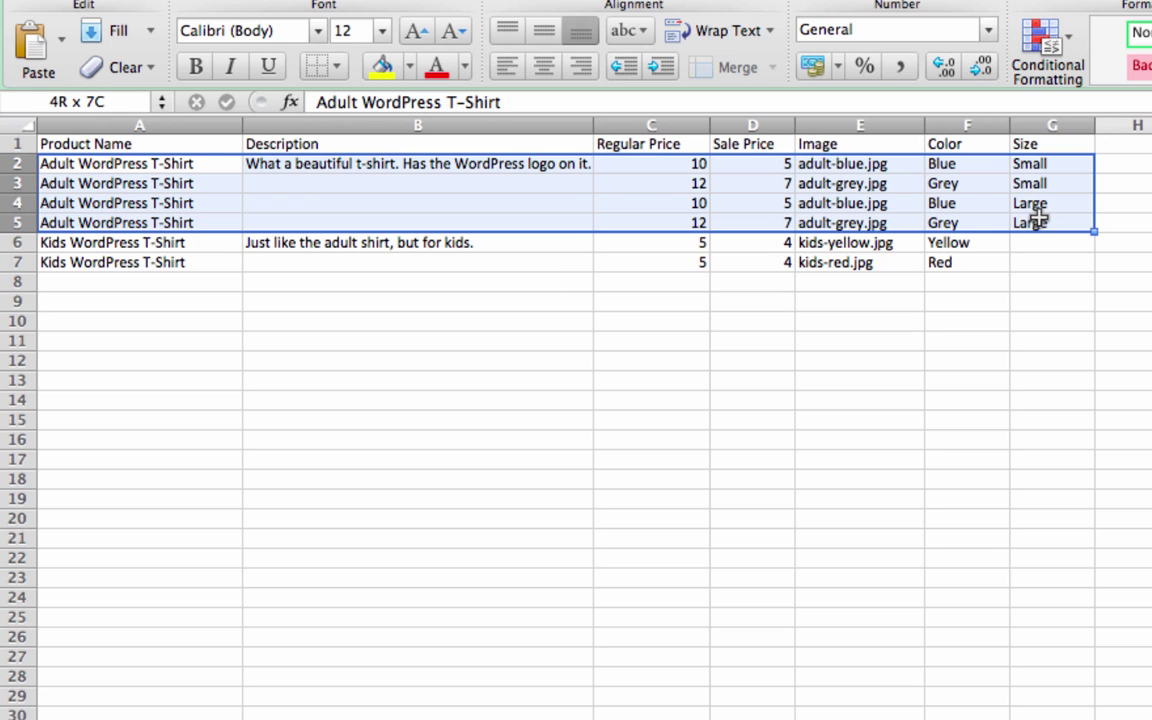
click(141, 242)
drag(141, 242, 1046, 265)
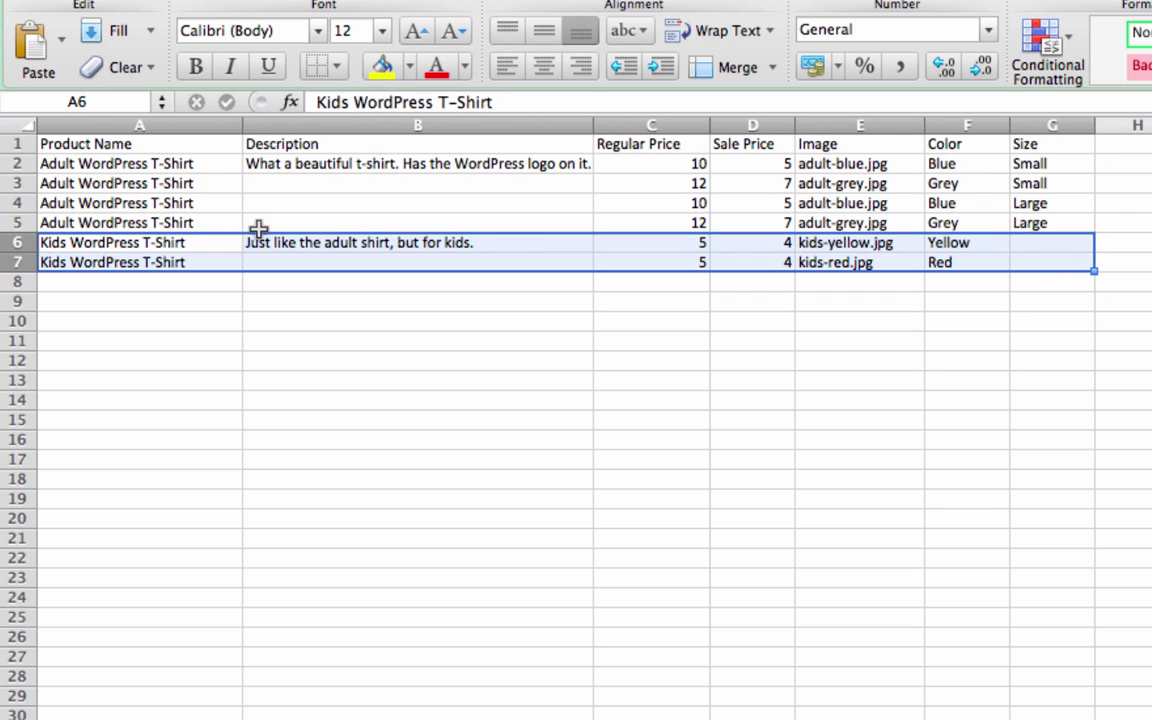
drag(214, 160, 207, 203)
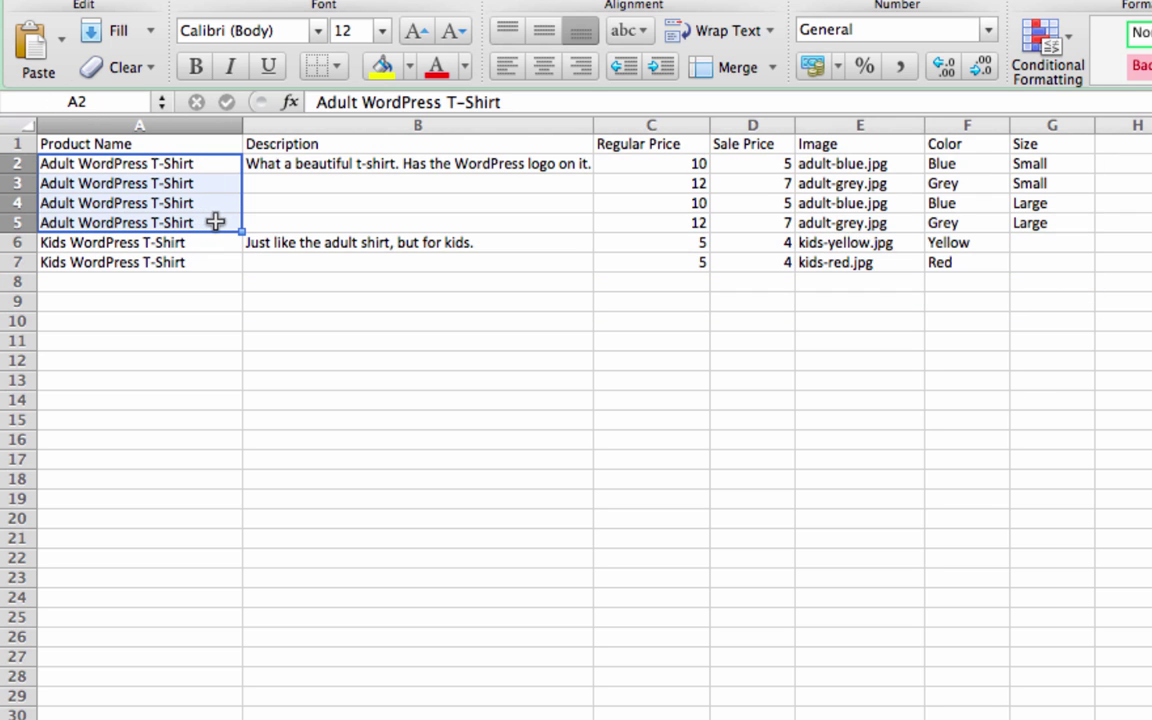
click(215, 222)
drag(160, 160, 175, 221)
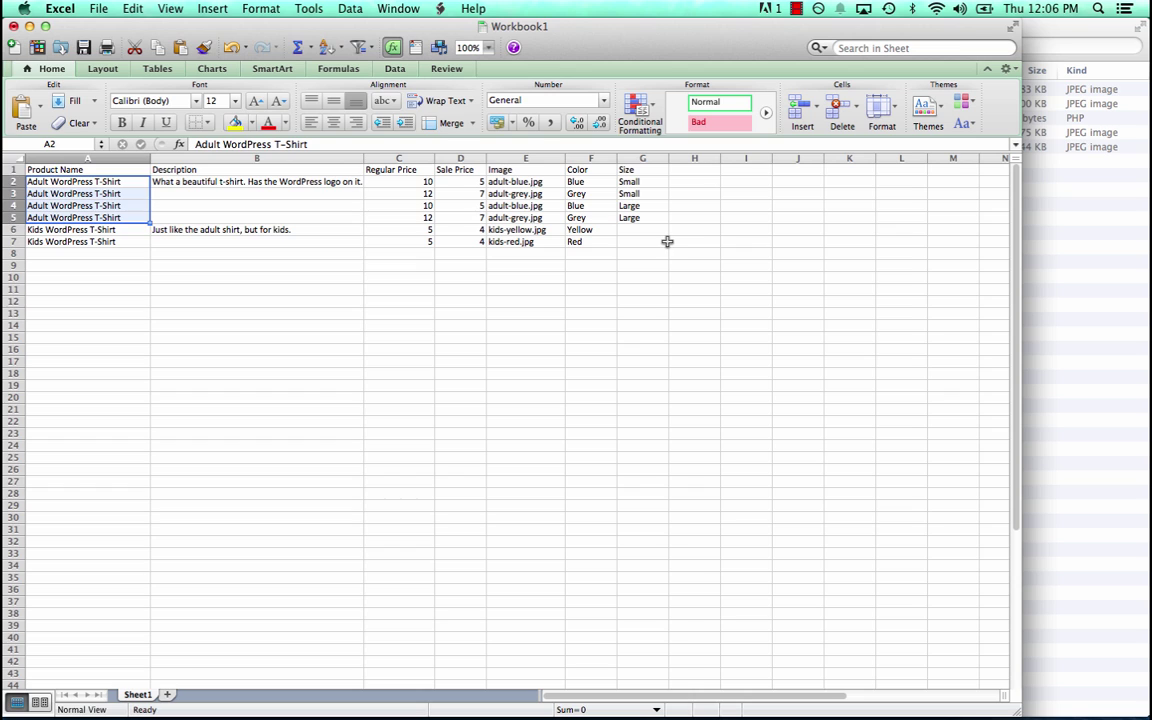
click(612, 313)
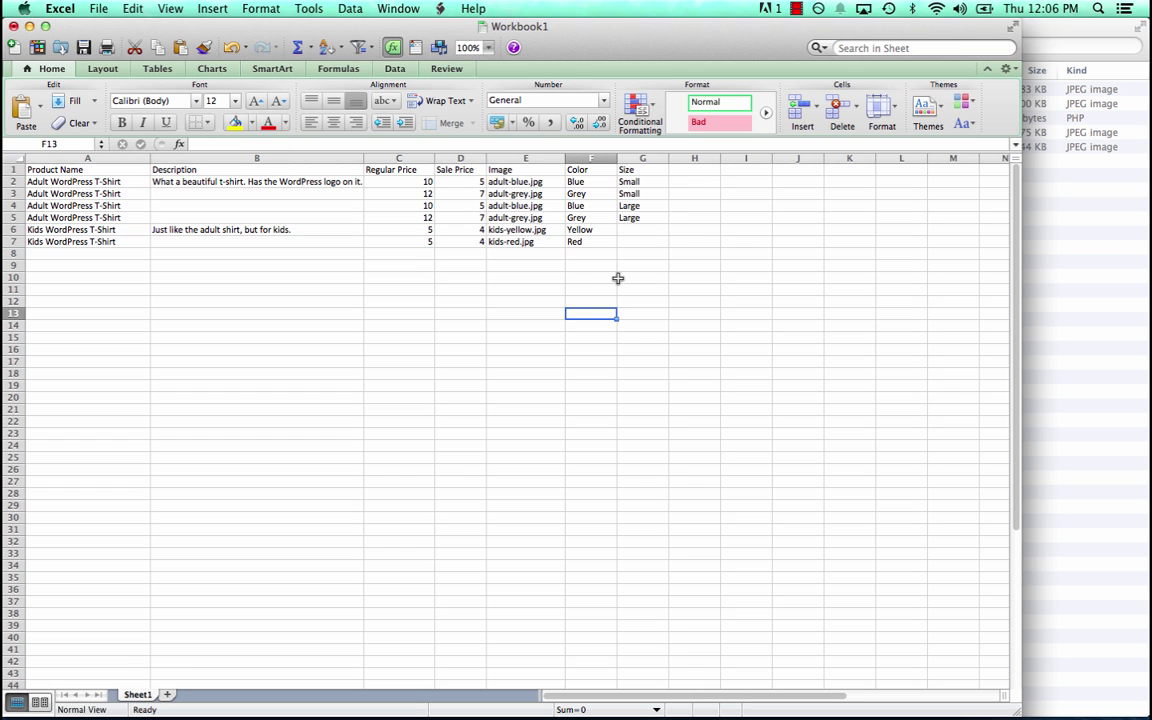
drag(636, 243, 16, 183)
click(250, 265)
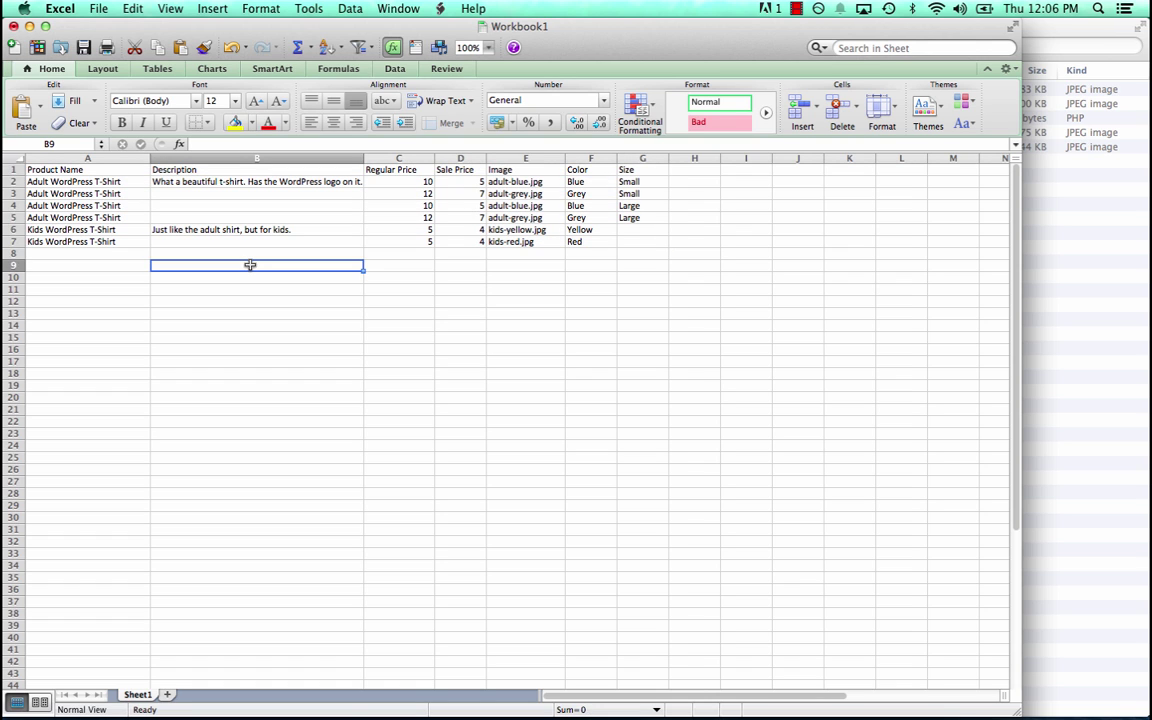
- Start saving the workbook and create a new folder named "Variations Example" inside the Example Files folder
key(super+s)
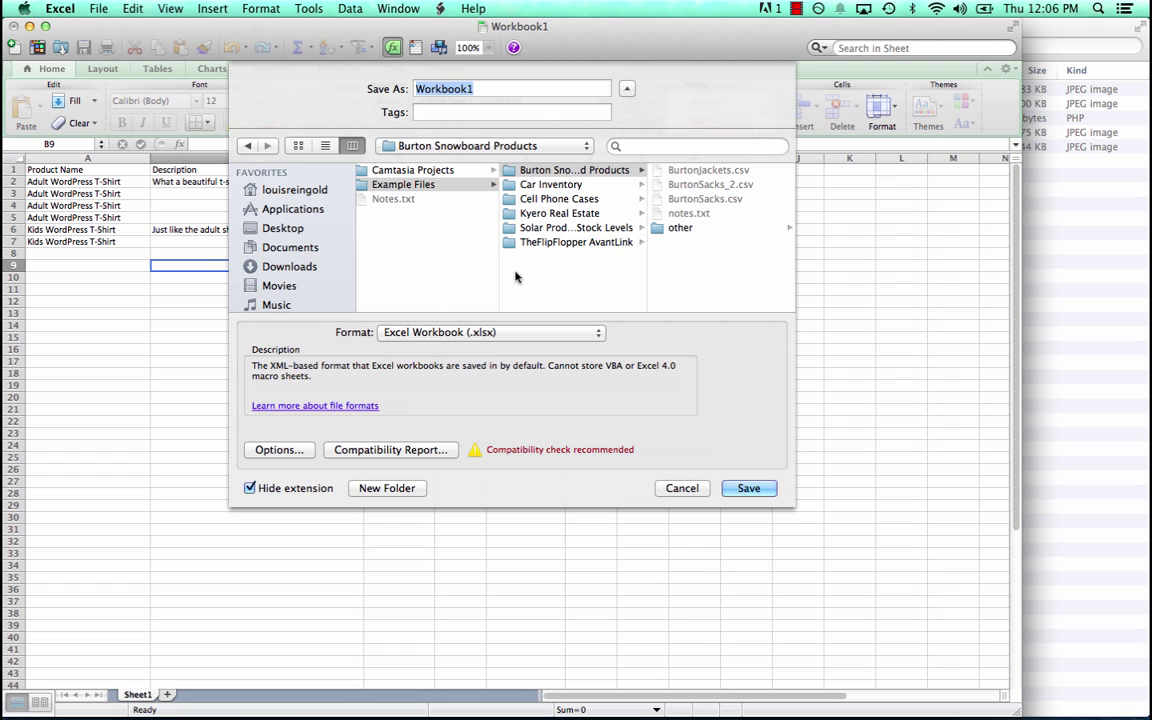
click(398, 490)
click(577, 266)
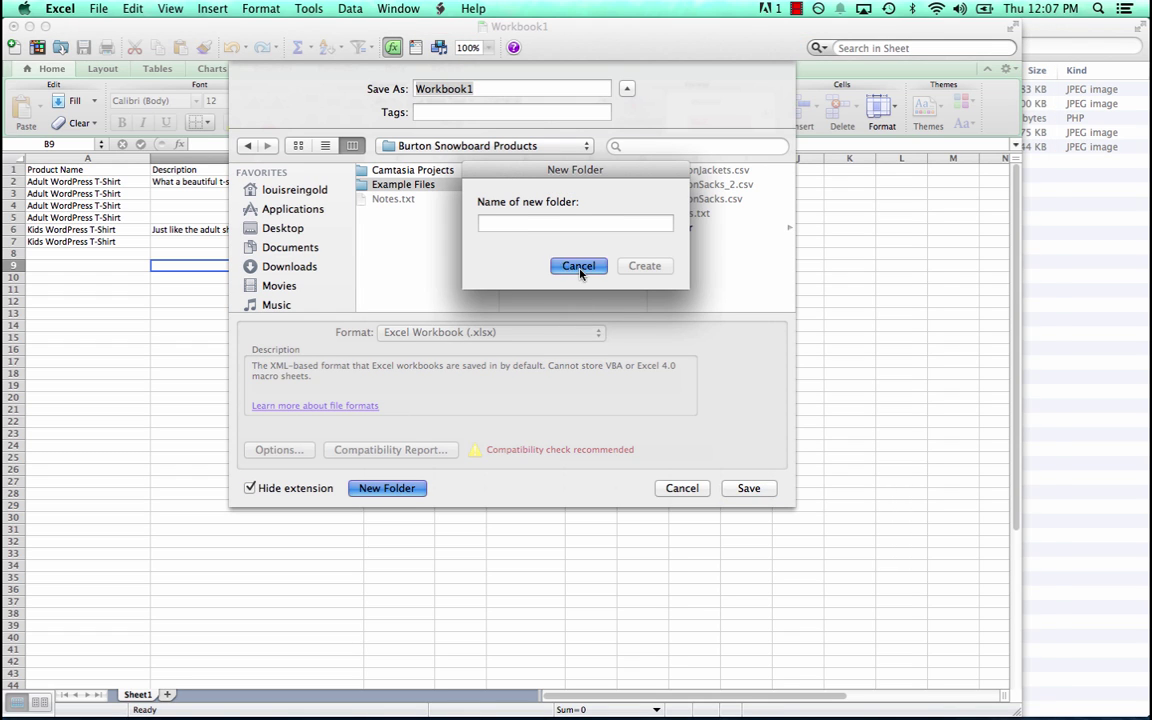
click(408, 184)
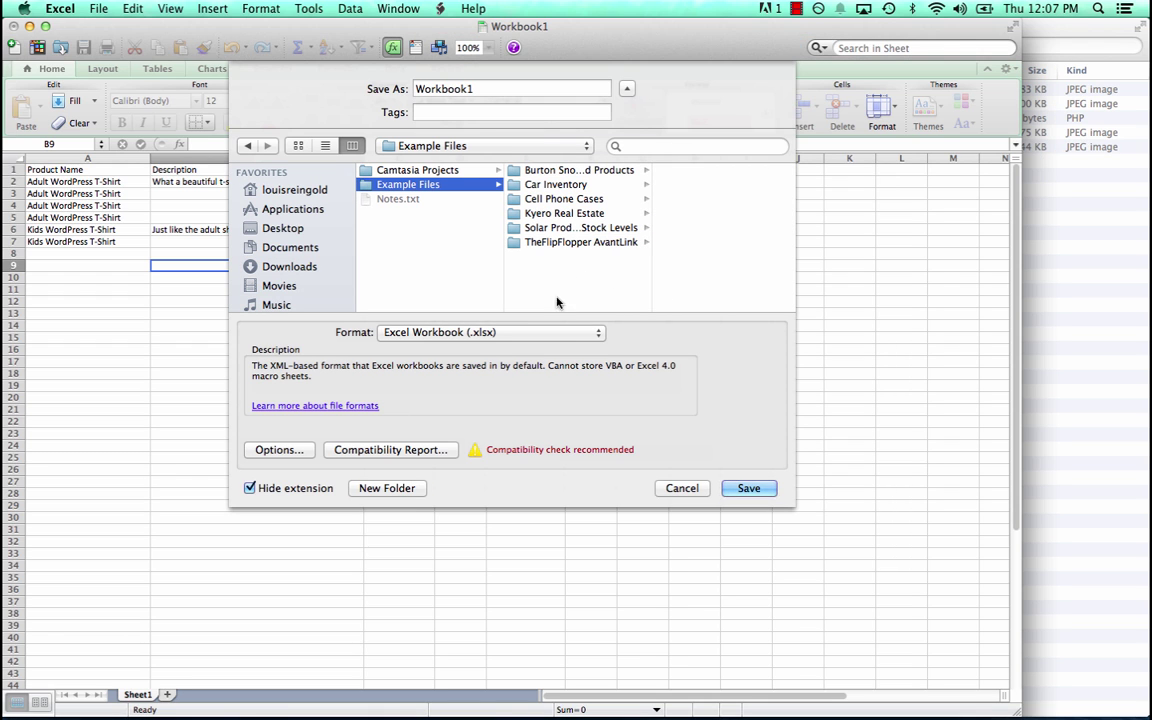
click(389, 488)
text(V)
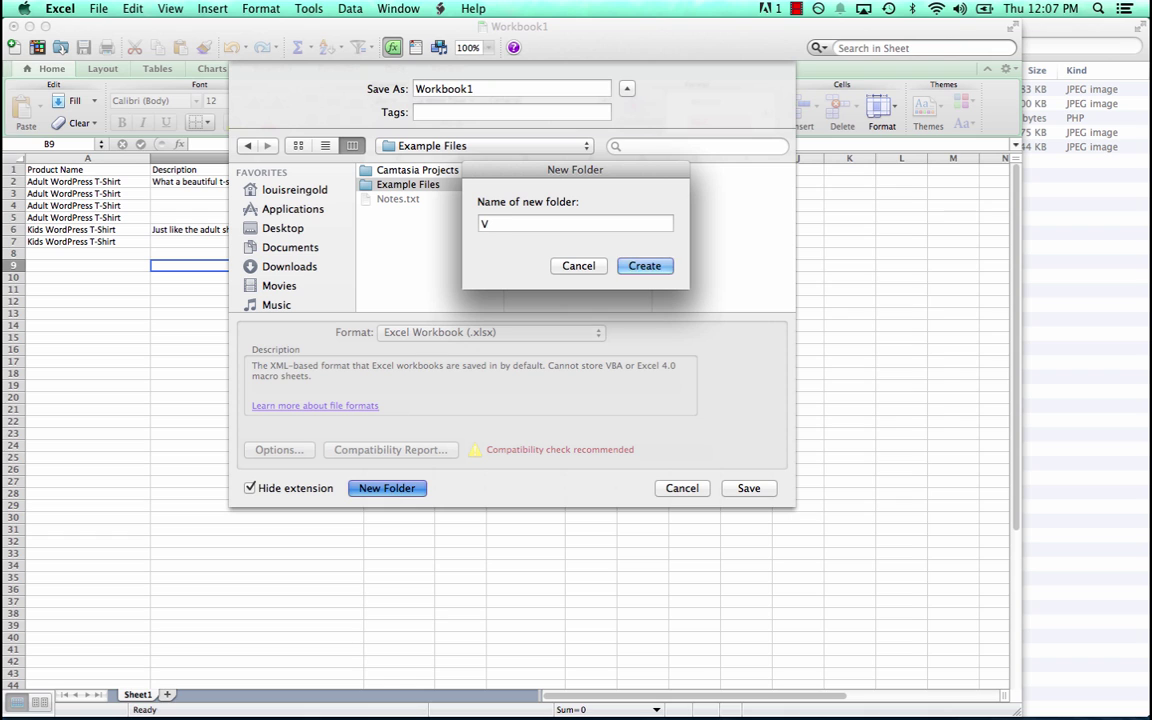
text(ariations Example)
key(Return)
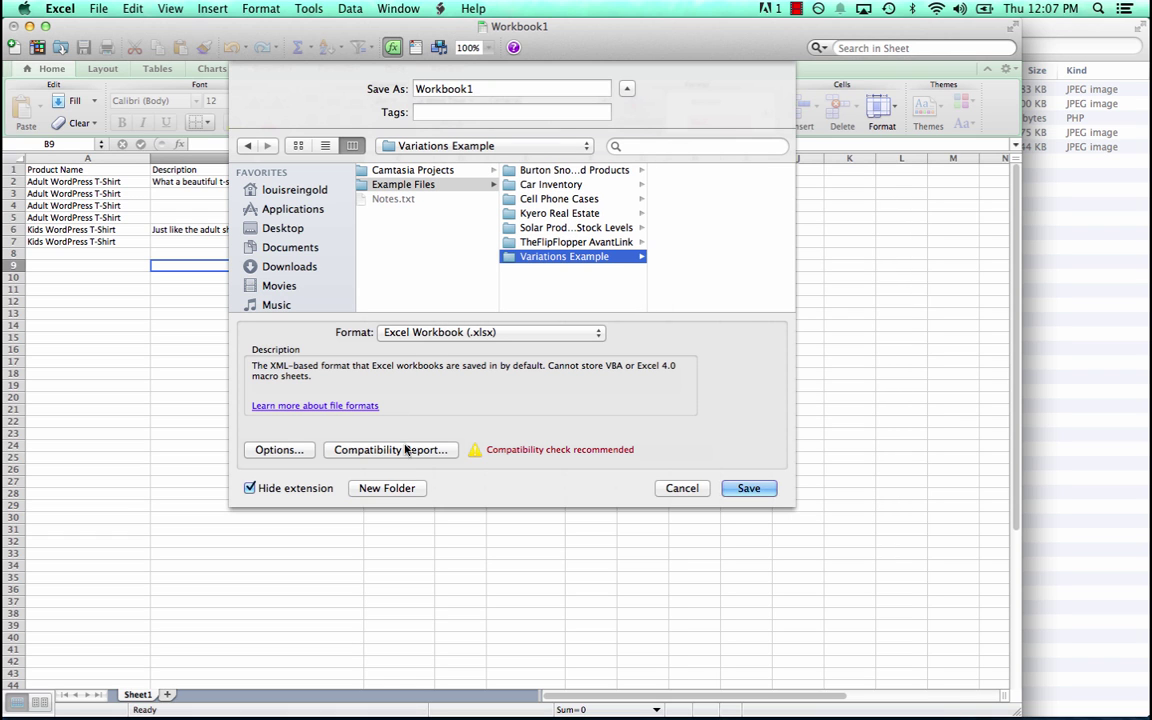
- Save the workbook in the new folder as "Variations Example" in Excel Workbook (.xlsx) format
click(440, 89)
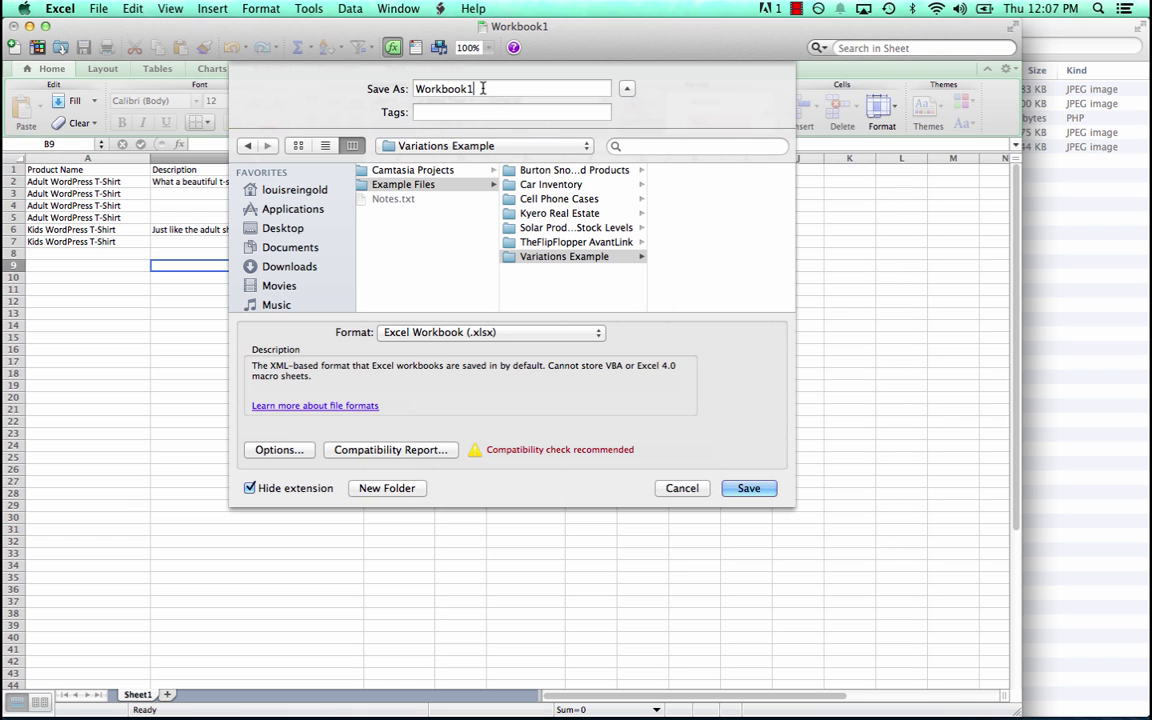
double_click(440, 89)
text(Variations Example)
key(Return)
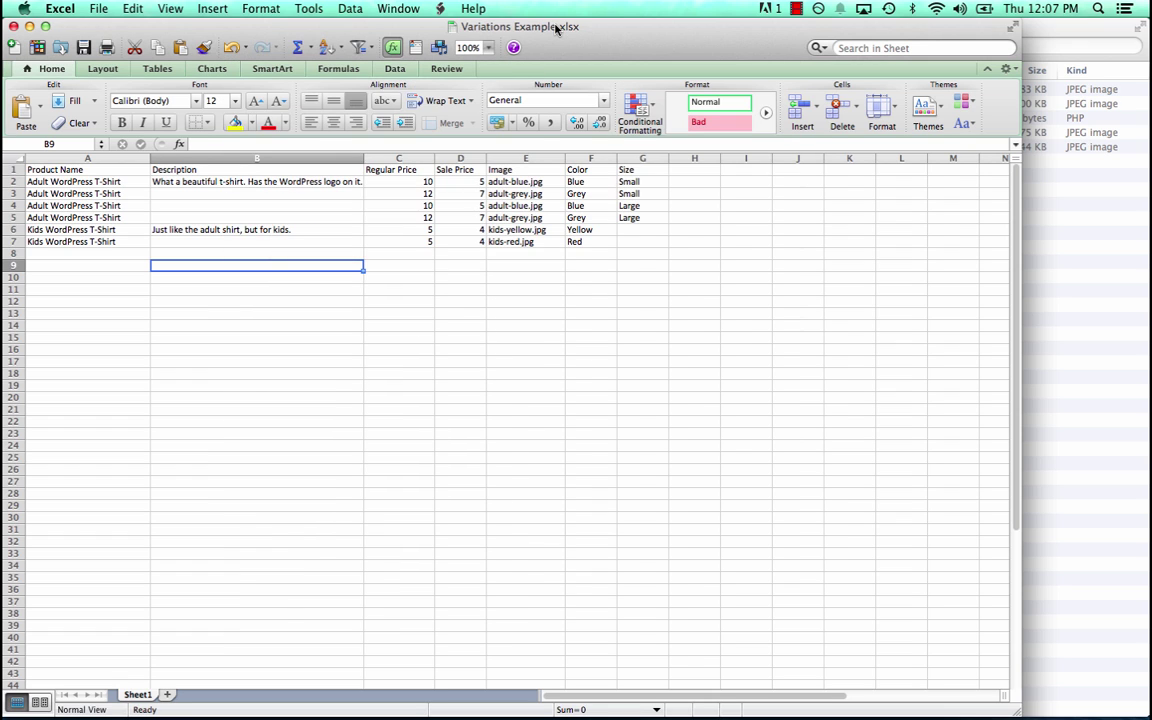
- Save a copy of the sheet as "VariationsExample" in Comma Separated Values (.csv) format, accepting the loss of unsupported features
click(99, 8)
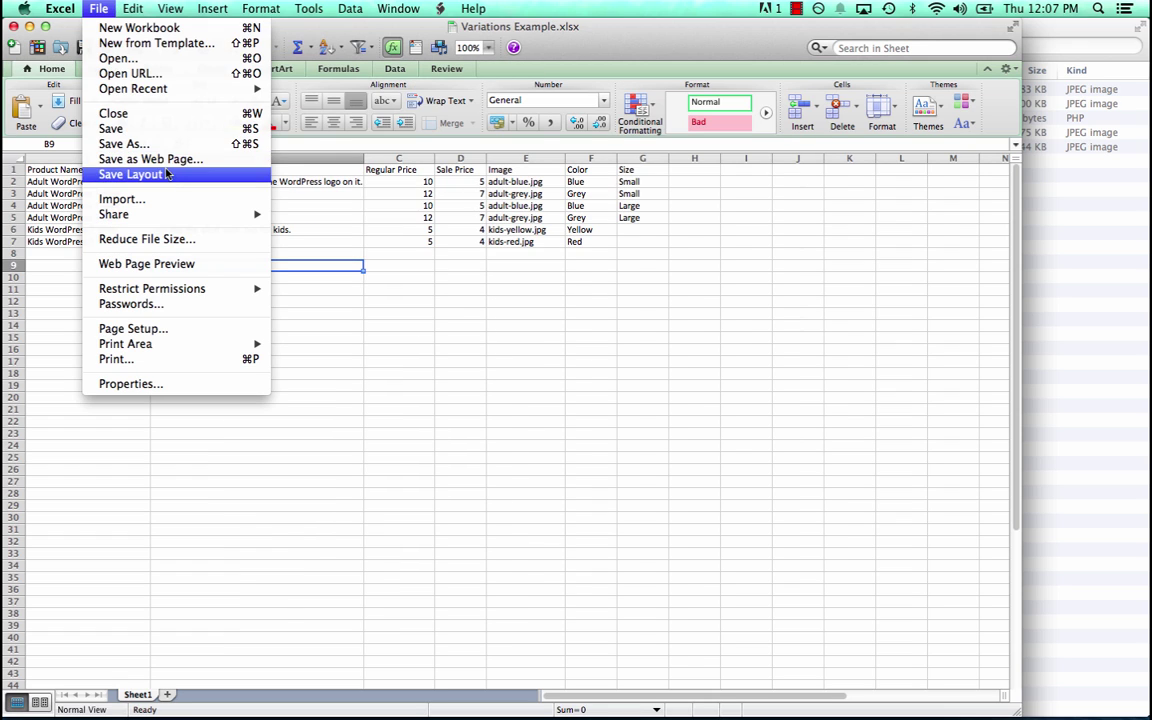
click(203, 144)
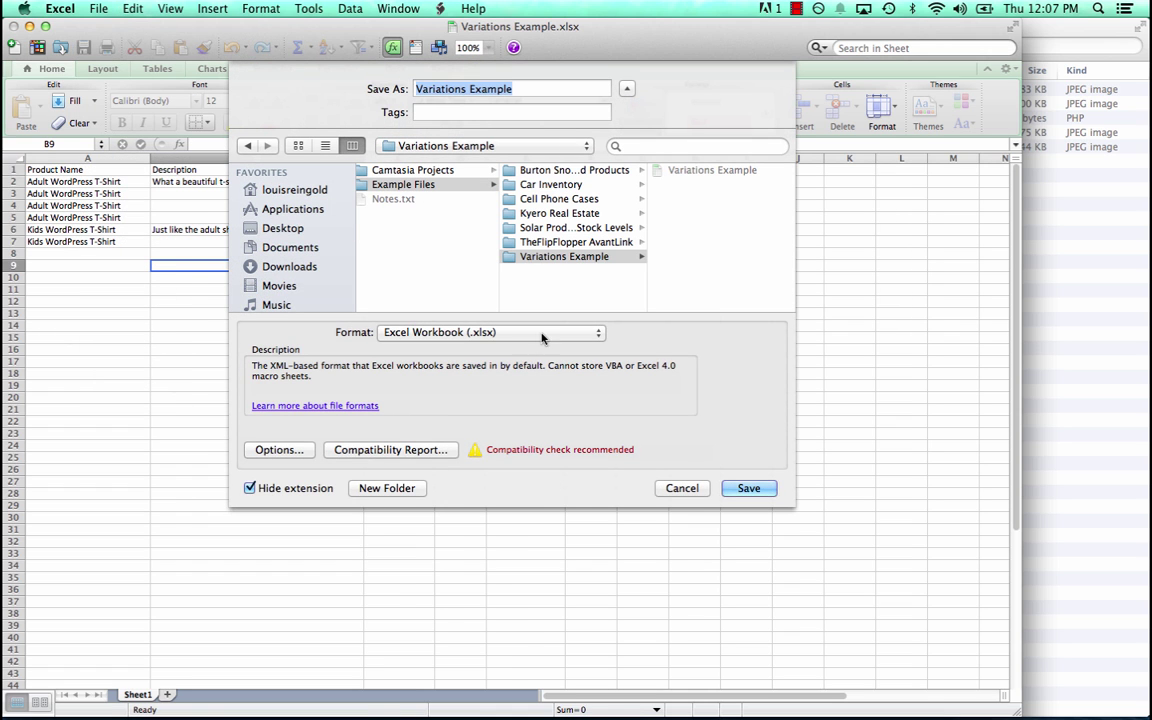
click(541, 334)
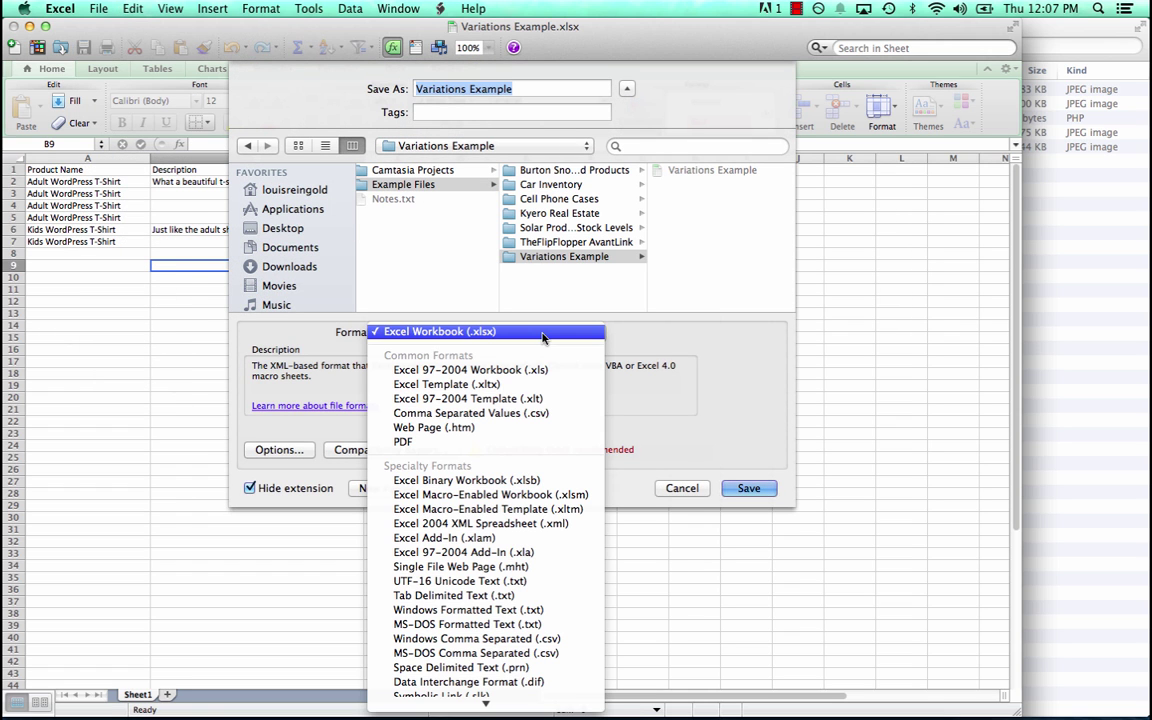
click(500, 413)
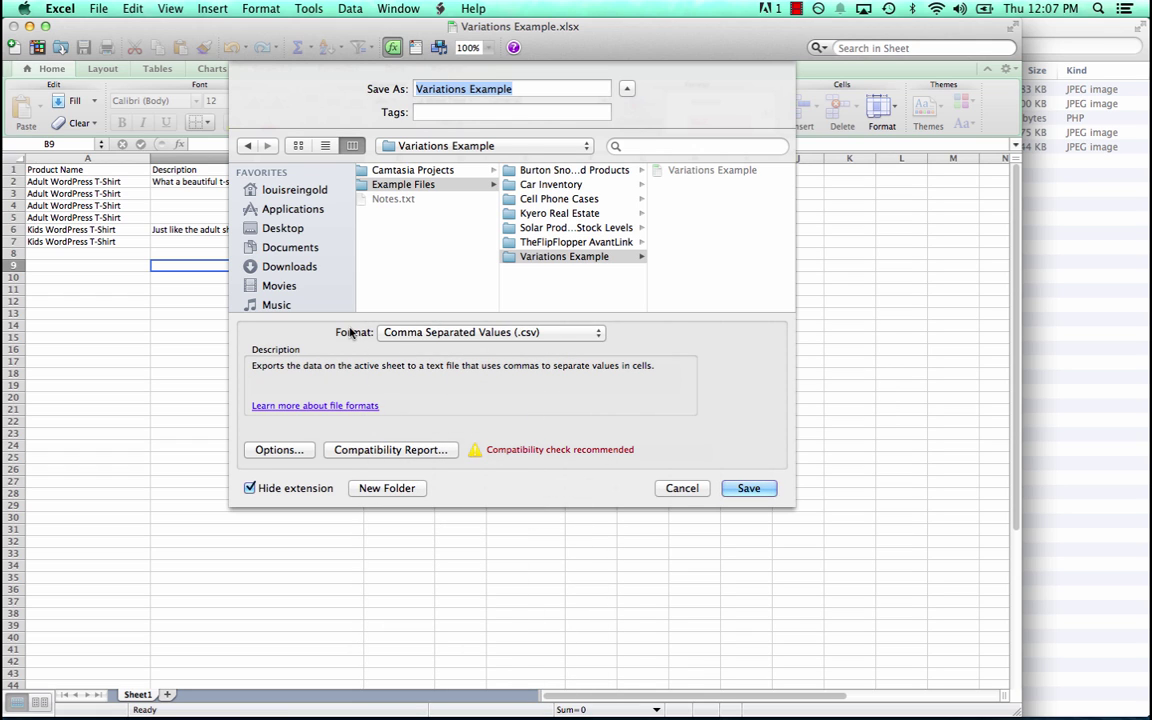
click(465, 89)
key(BackSpace)
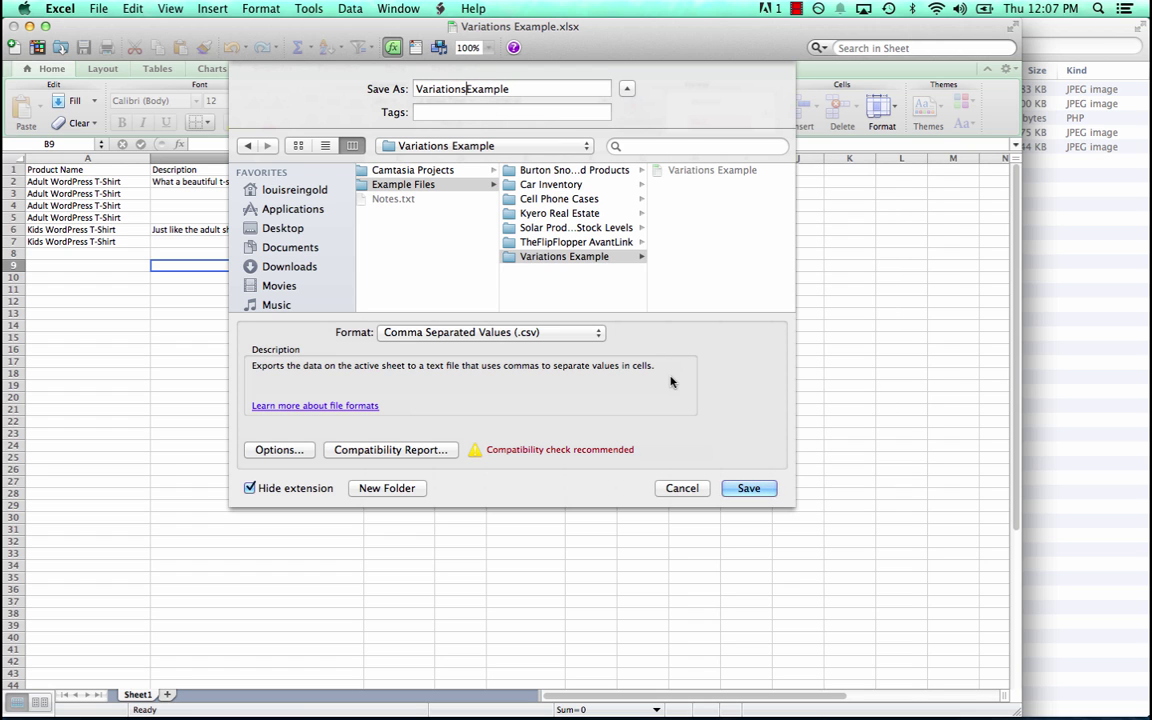
click(748, 488)
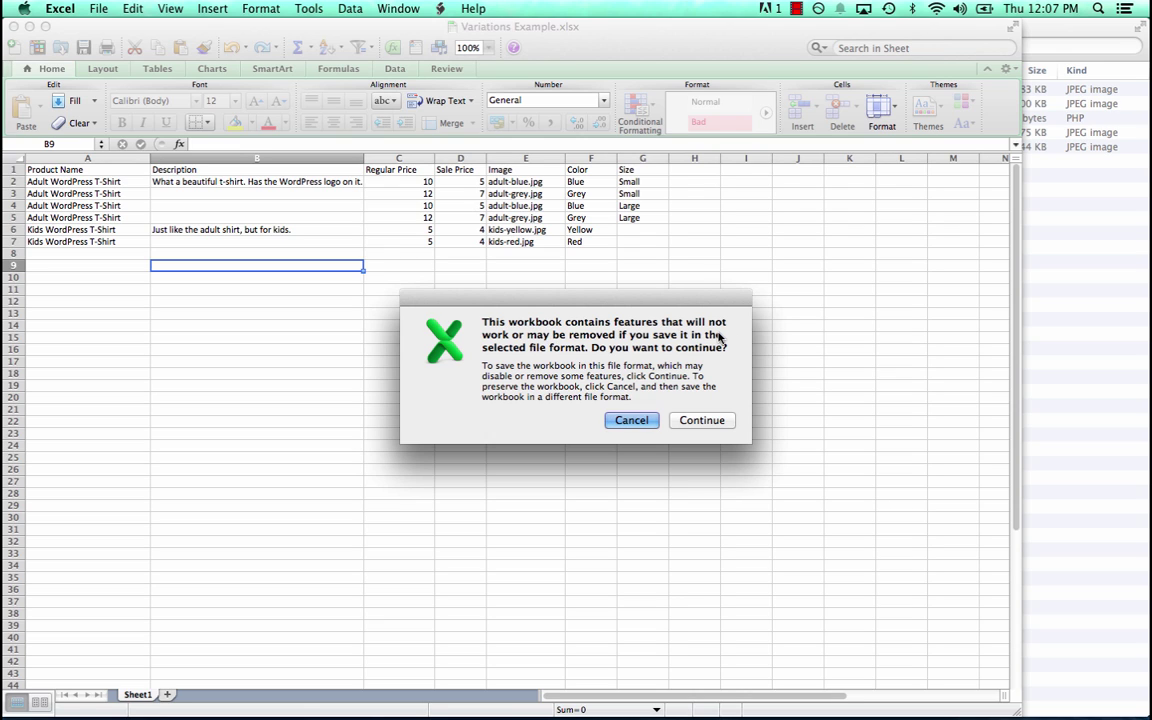
click(705, 421)
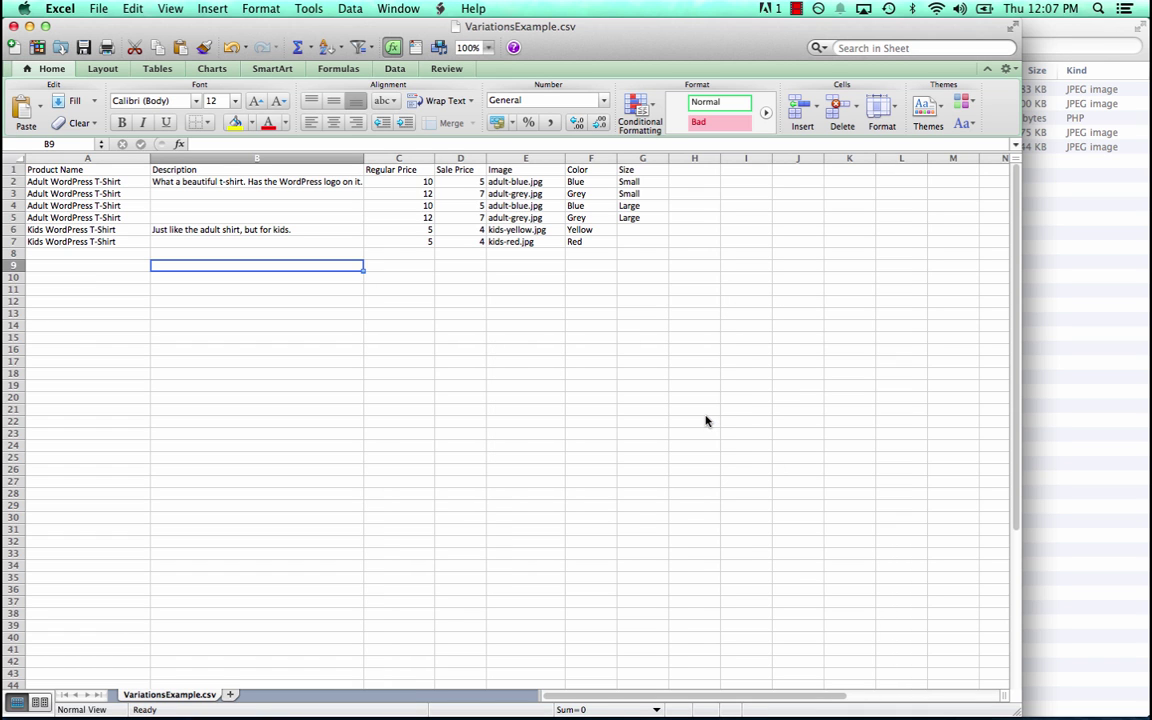
- Switch to Chrome and upload VariationsExample.csv as the file for the new WP All Import import
key(ctrl+Up)
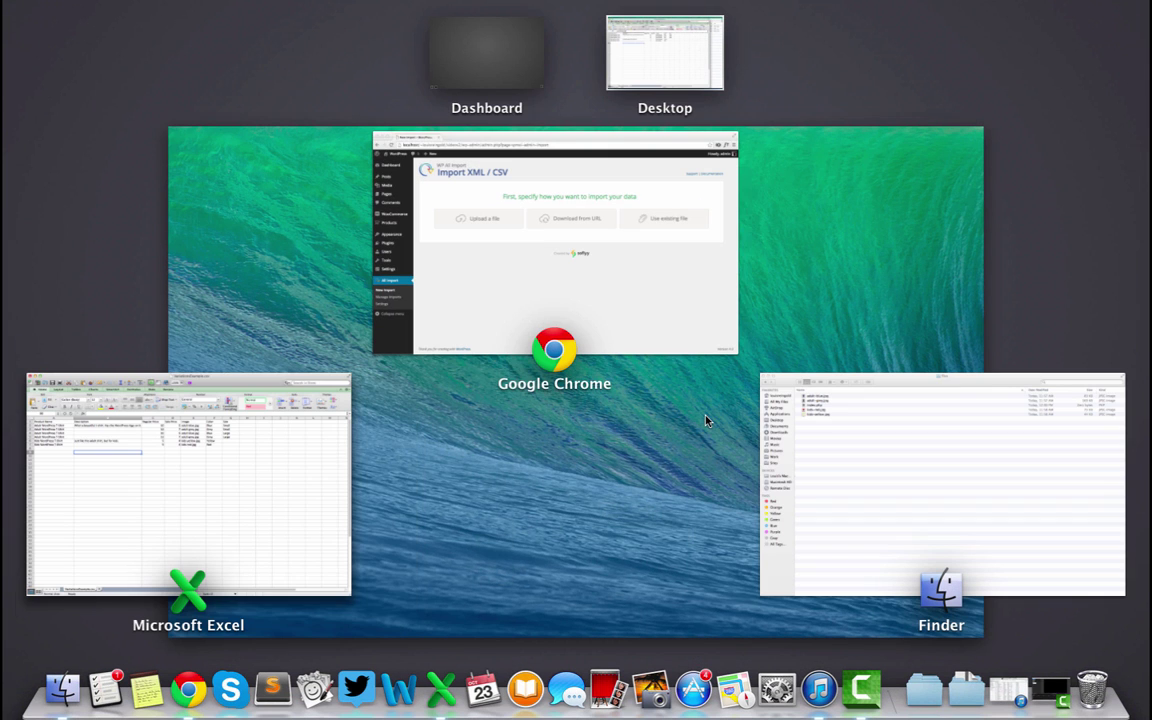
click(640, 319)
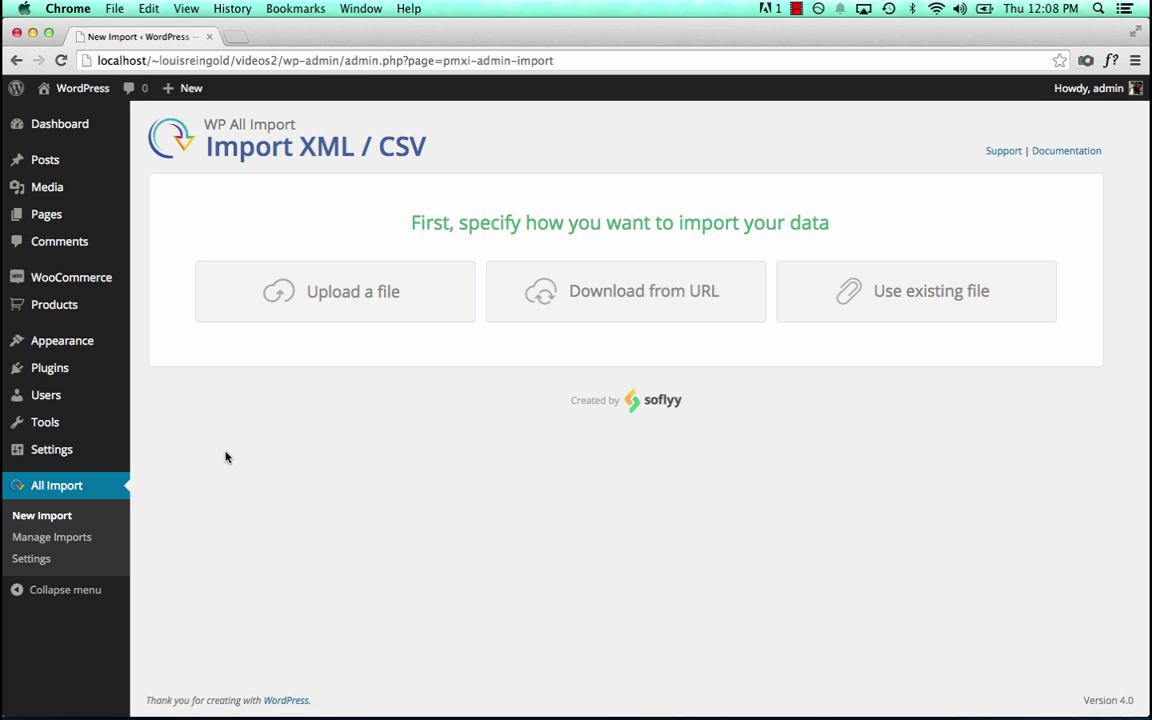
click(322, 291)
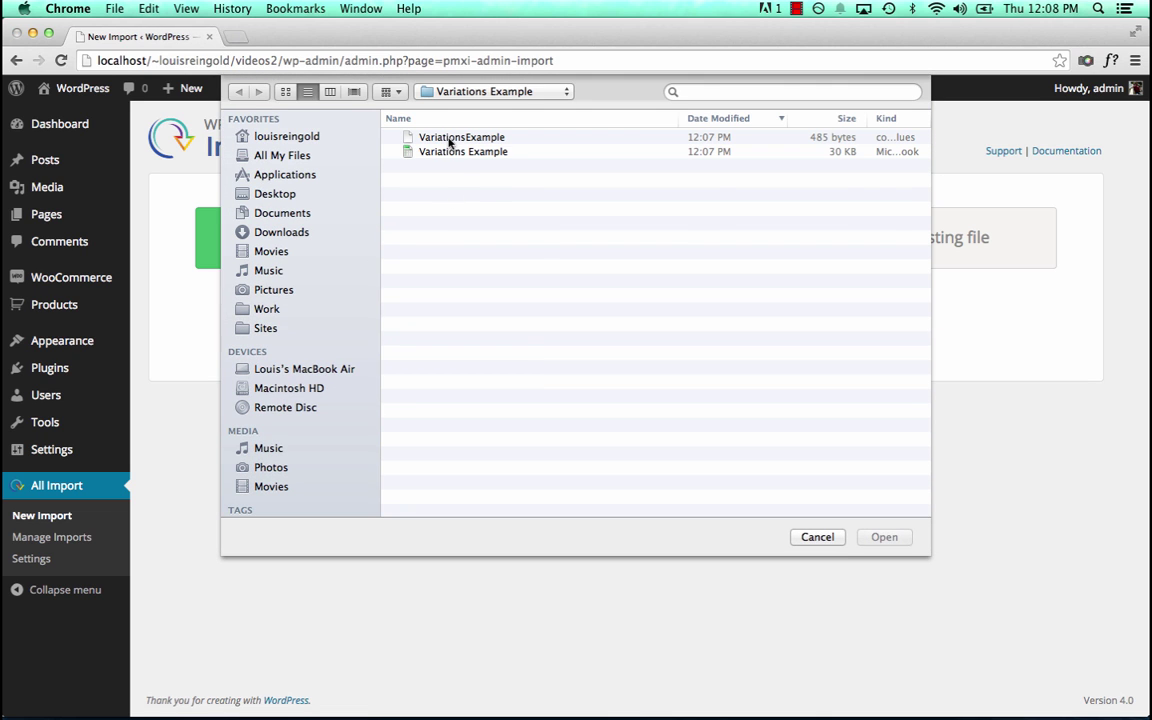
double_click(449, 140)
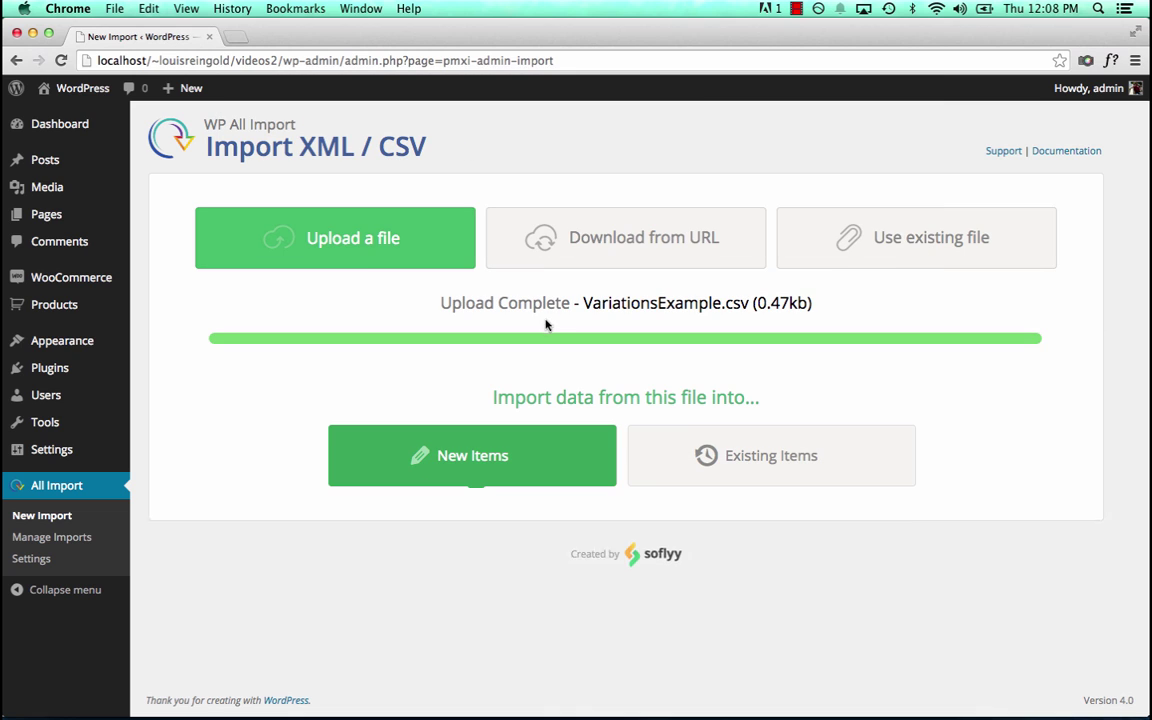
- Set the import to create new WooCommerce Products for each record and continue to the next step
click(540, 531)
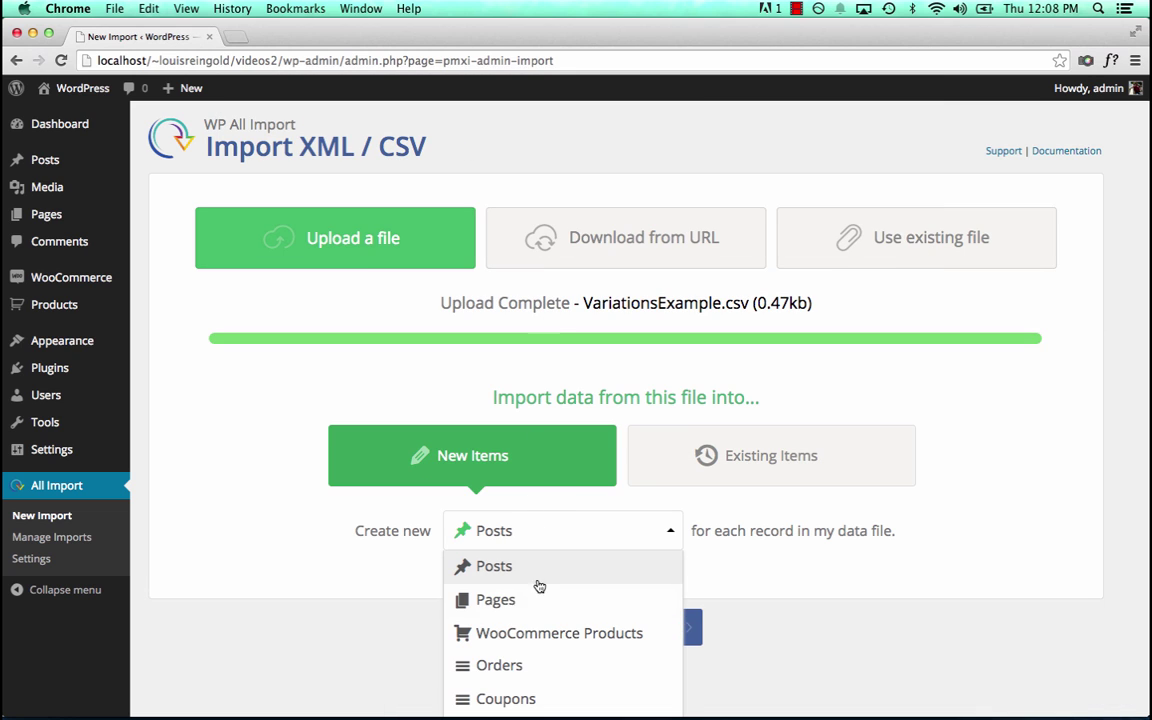
click(540, 633)
click(625, 627)
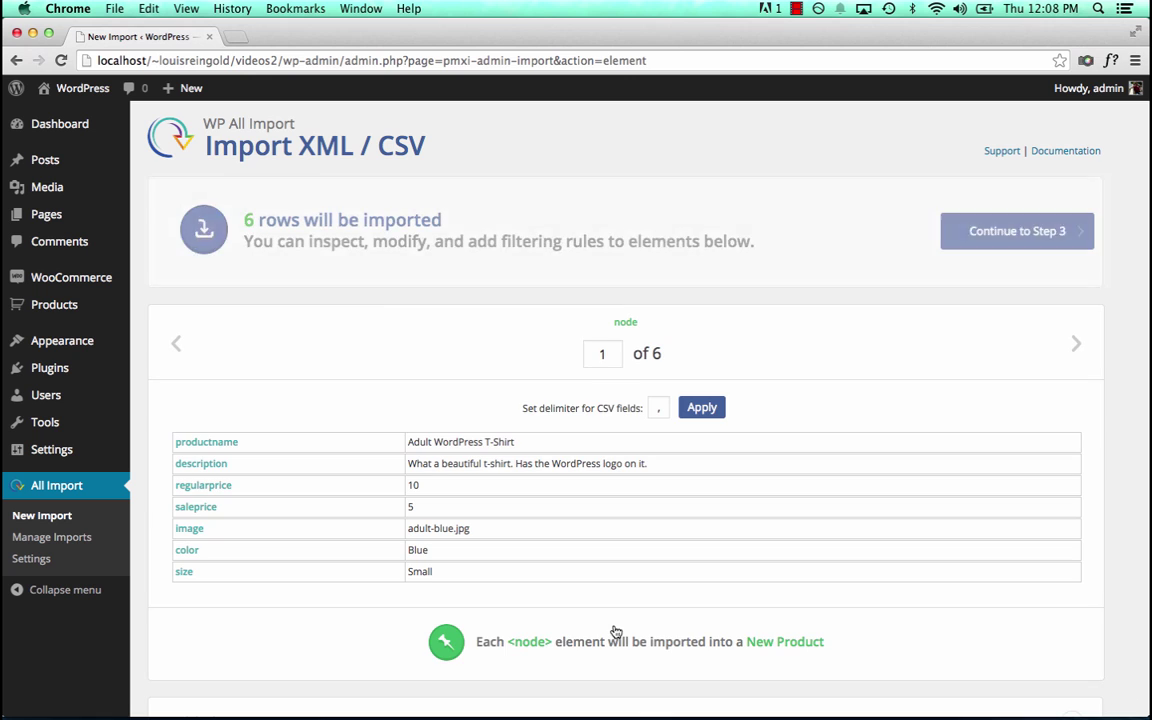
- Page through the uploaded product records up to the last one and continue to Step 3
scroll(648, 579, down, 2)
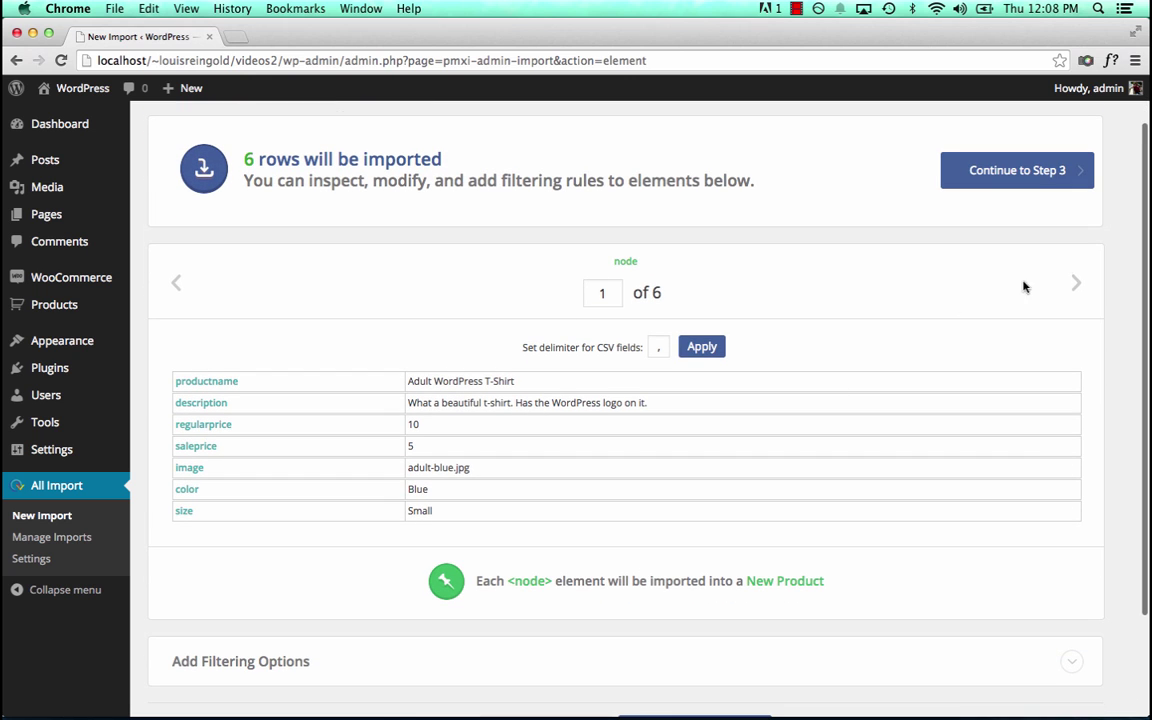
click(1074, 282)
click(1074, 282)
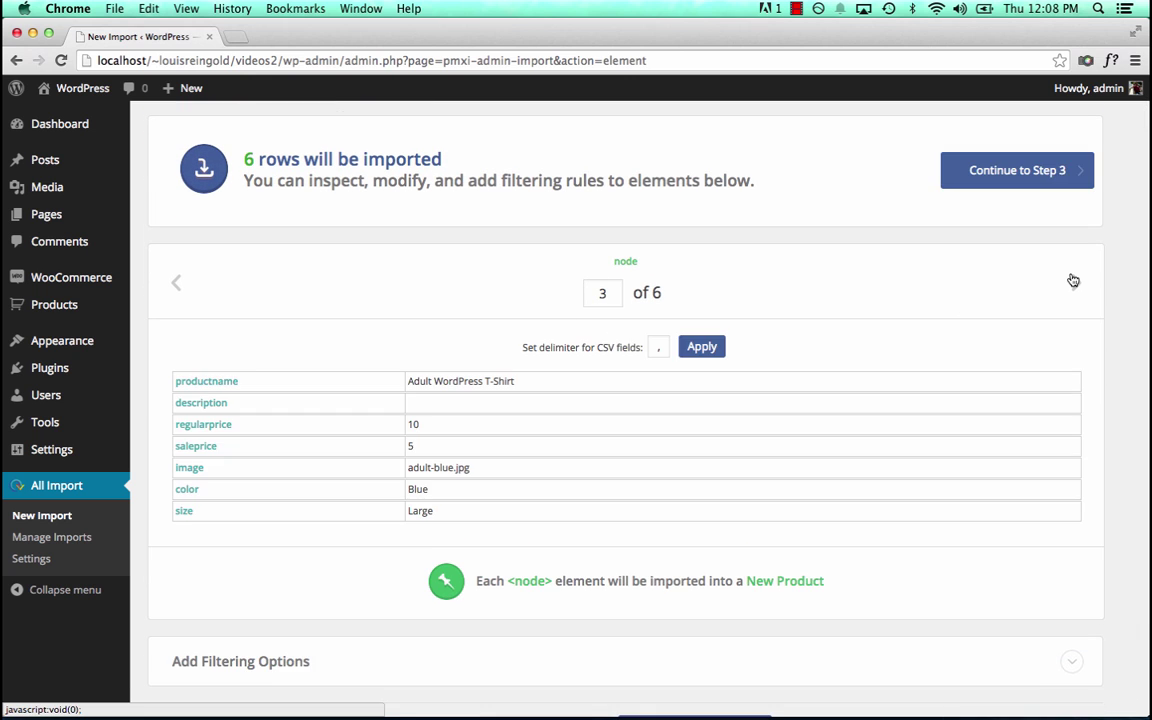
click(1073, 281)
click(1073, 281)
click(1073, 281)
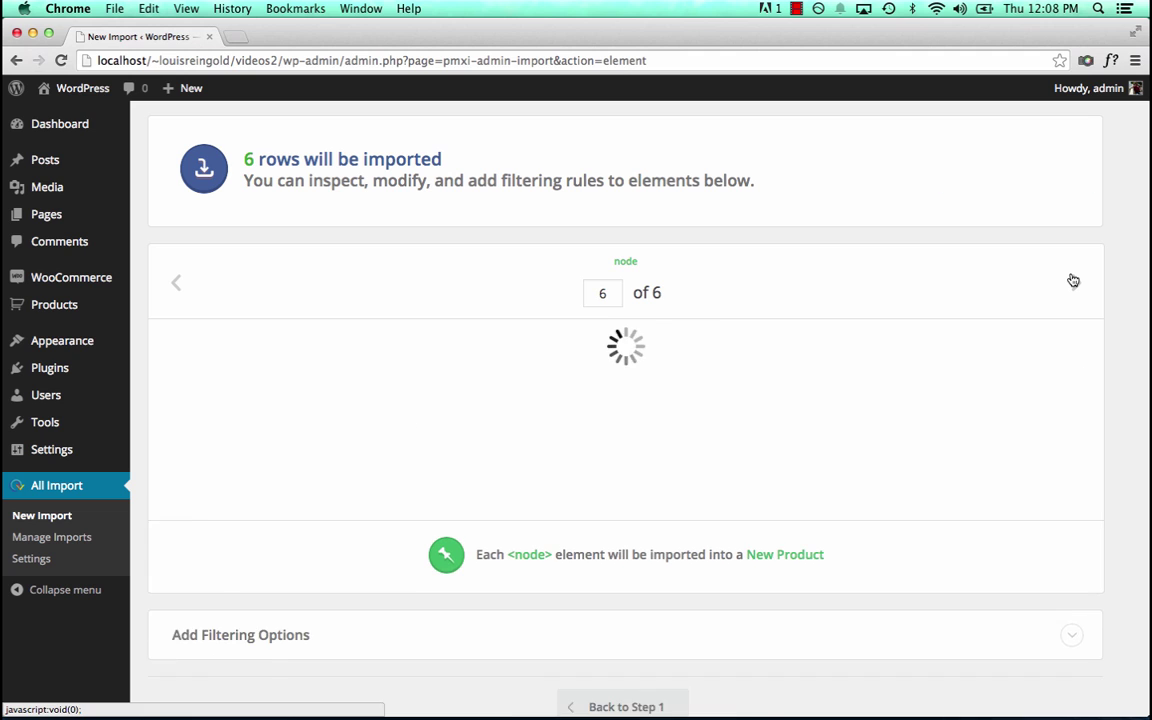
click(1025, 191)
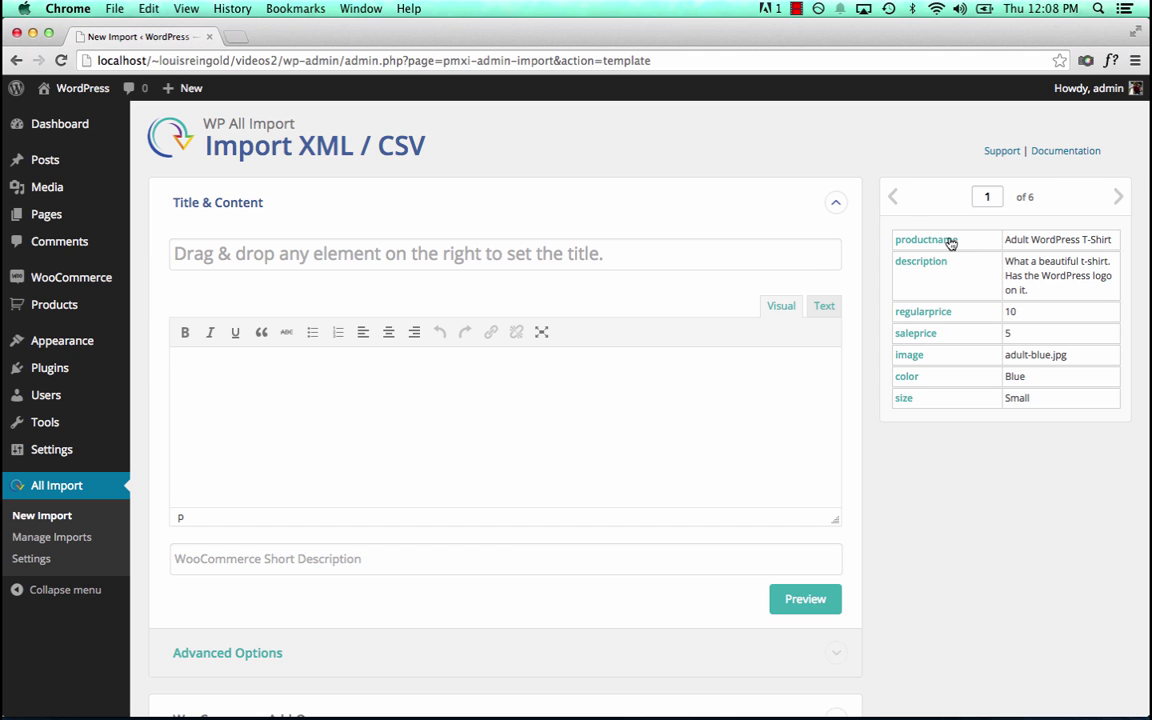
- Map the productname element to the product title and the description element to the content
drag(951, 243, 665, 254)
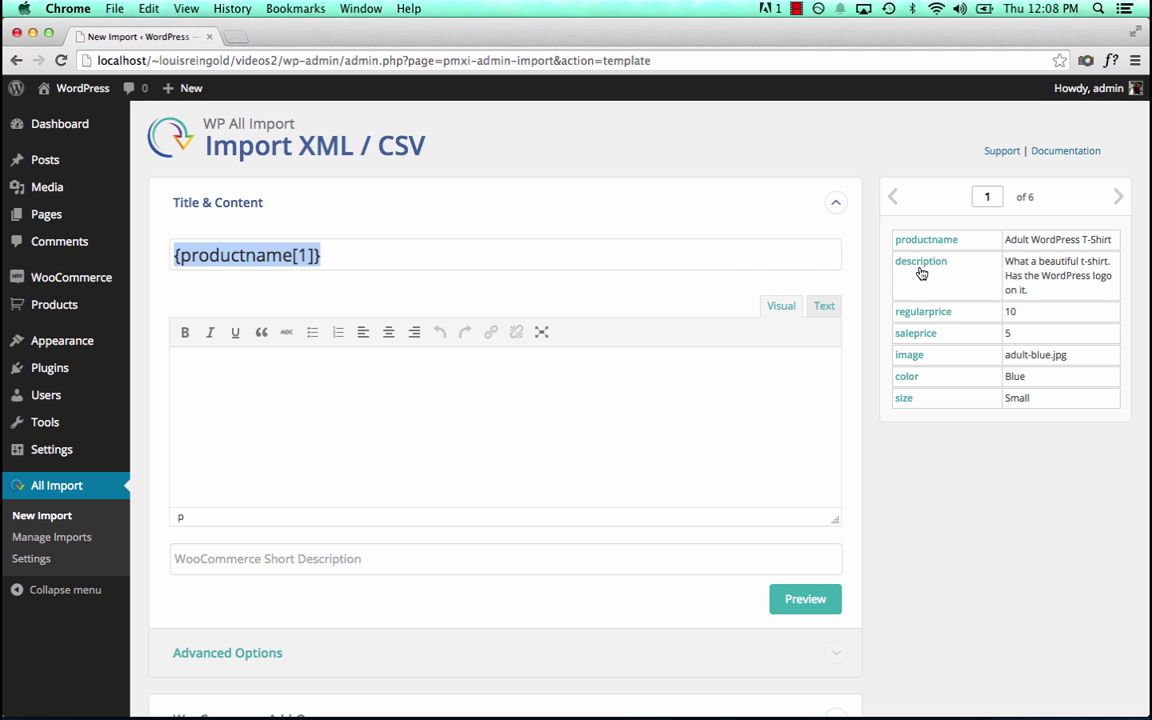
drag(921, 272, 442, 401)
- Expand the WooCommerce Add-On settings and set the product type to Variable product
scroll(500, 410, down, 5)
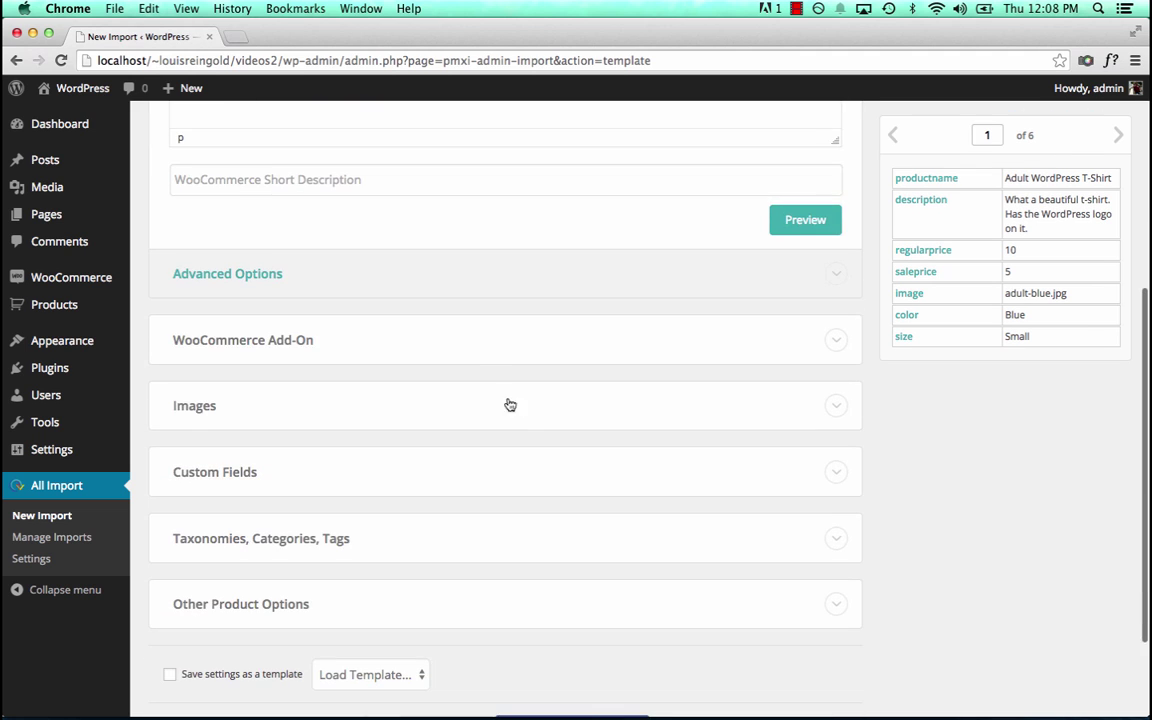
click(483, 337)
scroll(500, 430, down, 2)
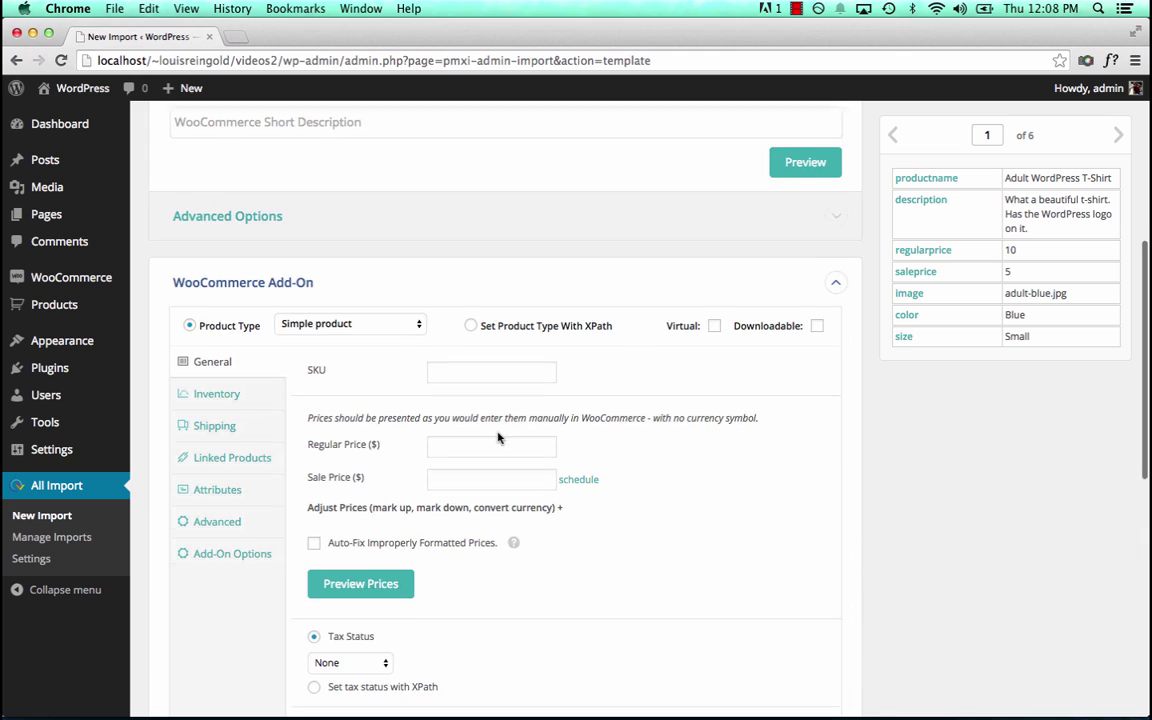
click(350, 320)
click(312, 287)
- Map the regularprice element to Regular Price and the saleprice element to Sale Price
scroll(406, 460, down, 2)
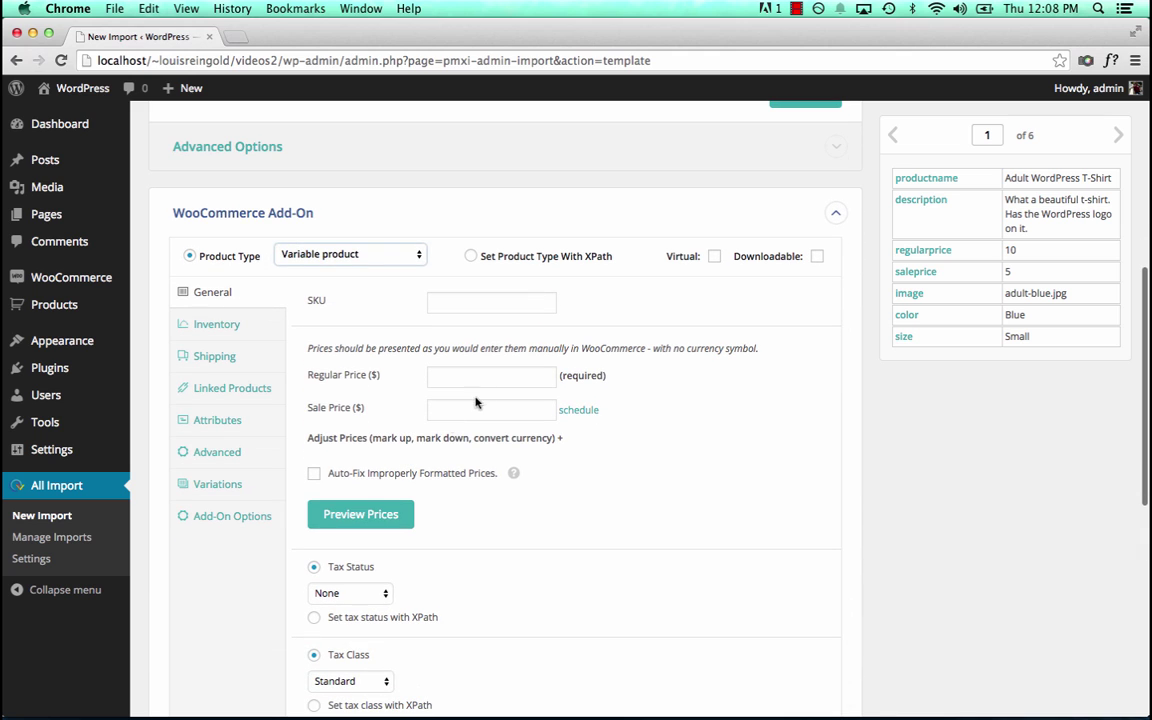
click(496, 378)
drag(923, 250, 499, 386)
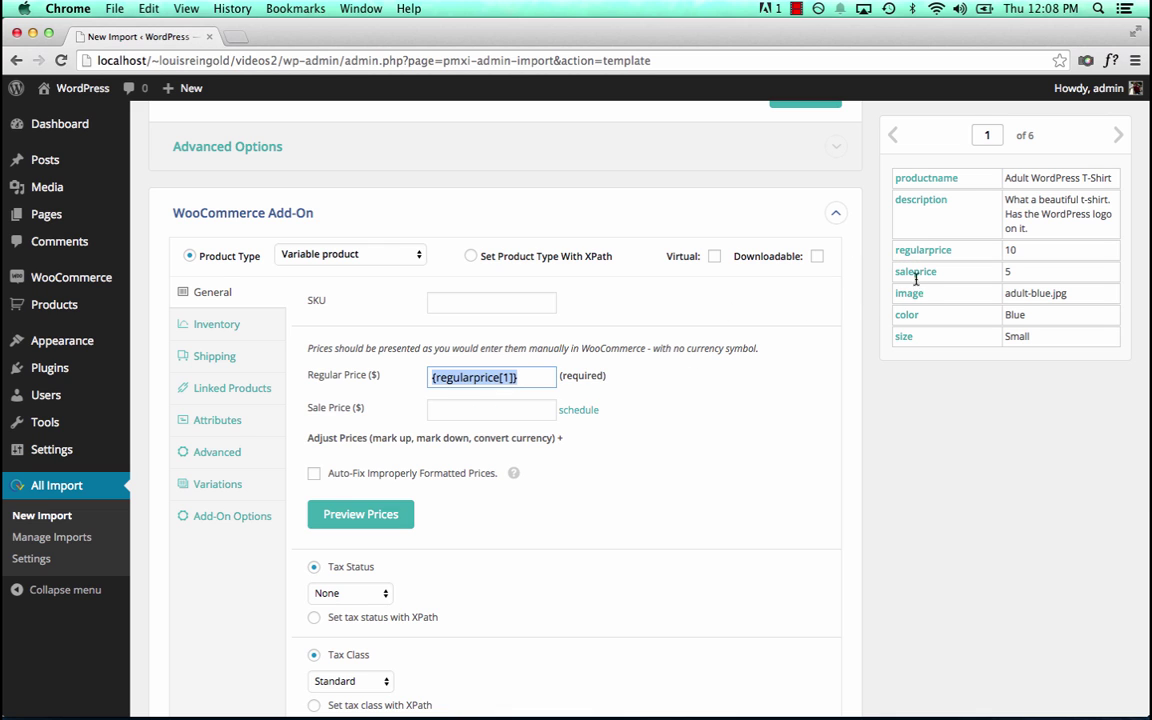
drag(919, 282, 492, 411)
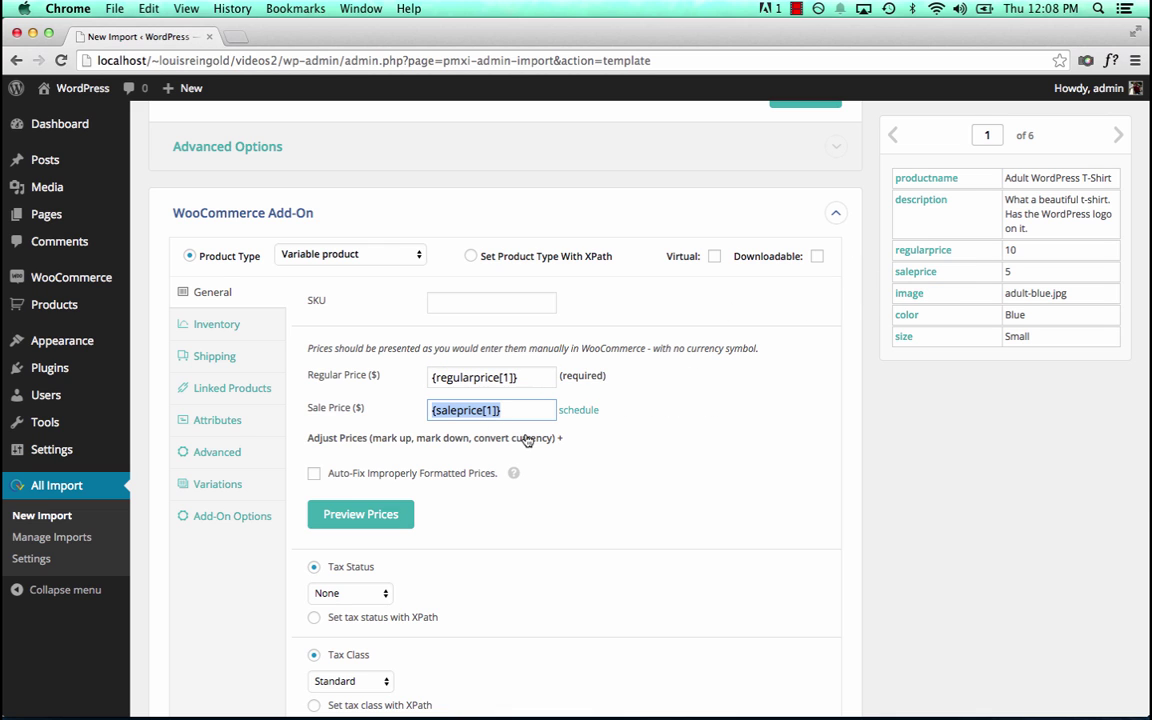
- Set the variations option for products whose variations share the same title without parent products, and activate its Product Title field
click(240, 489)
scroll(436, 408, down, 3)
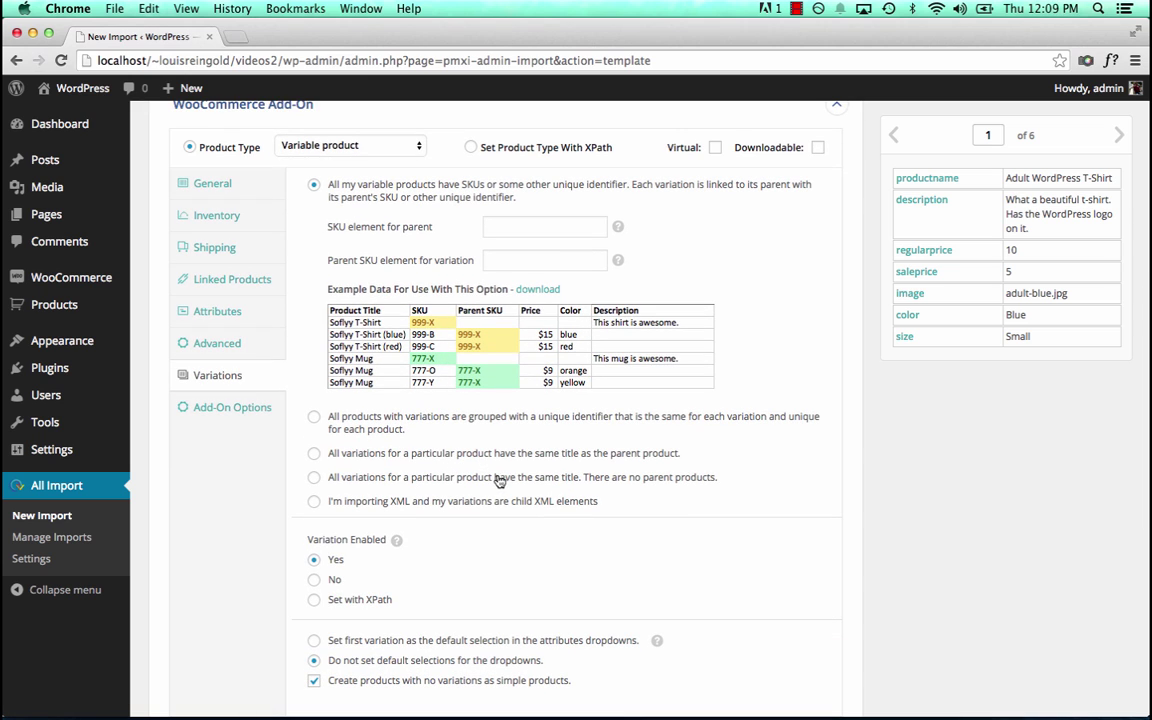
click(503, 479)
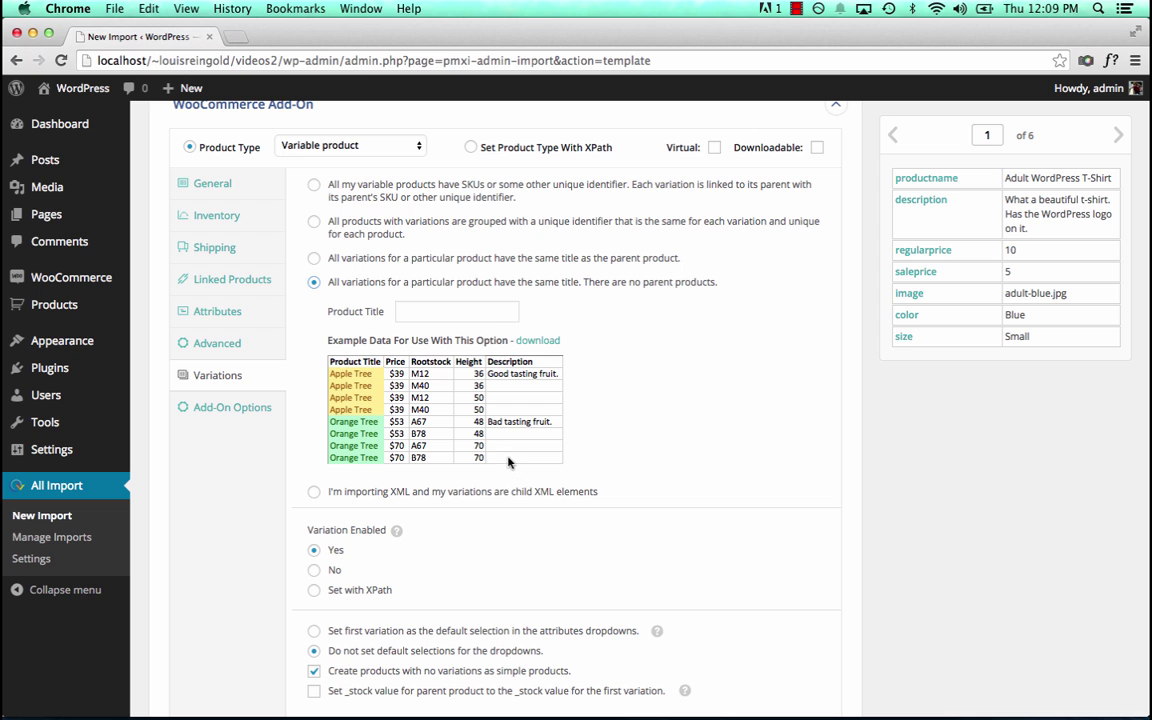
click(471, 313)
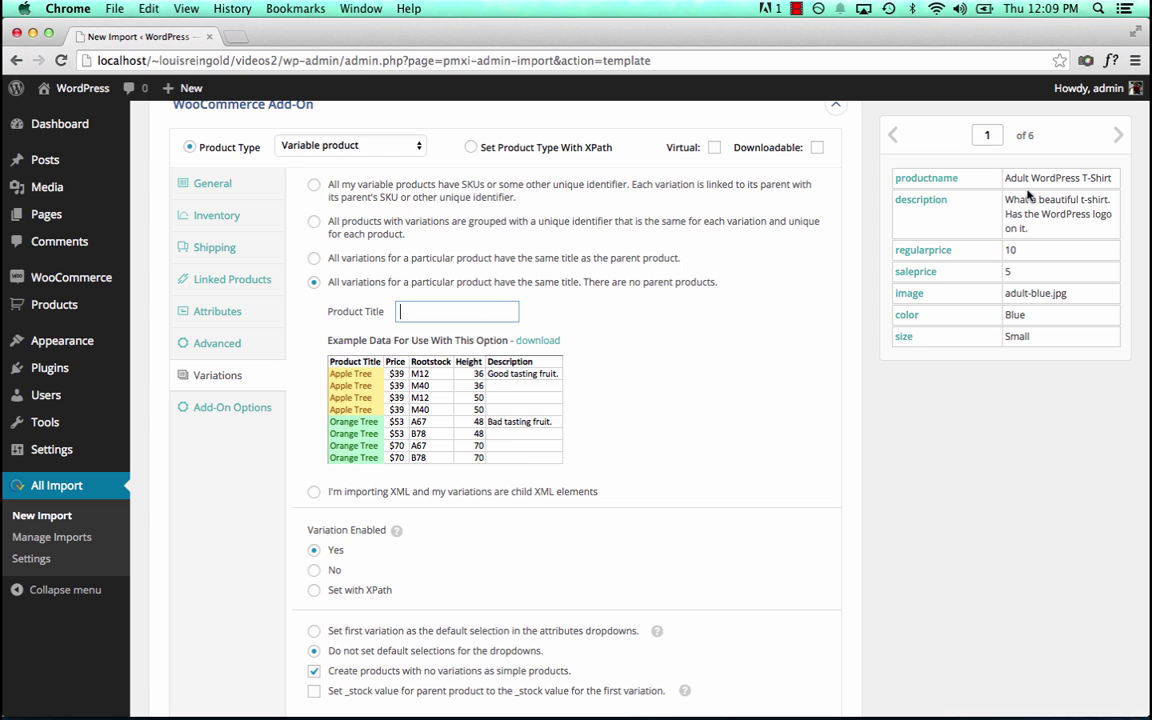
- Switch to Excel and move the product rows A2:G7 down so they begin at row 14
key(ctrl+Up)
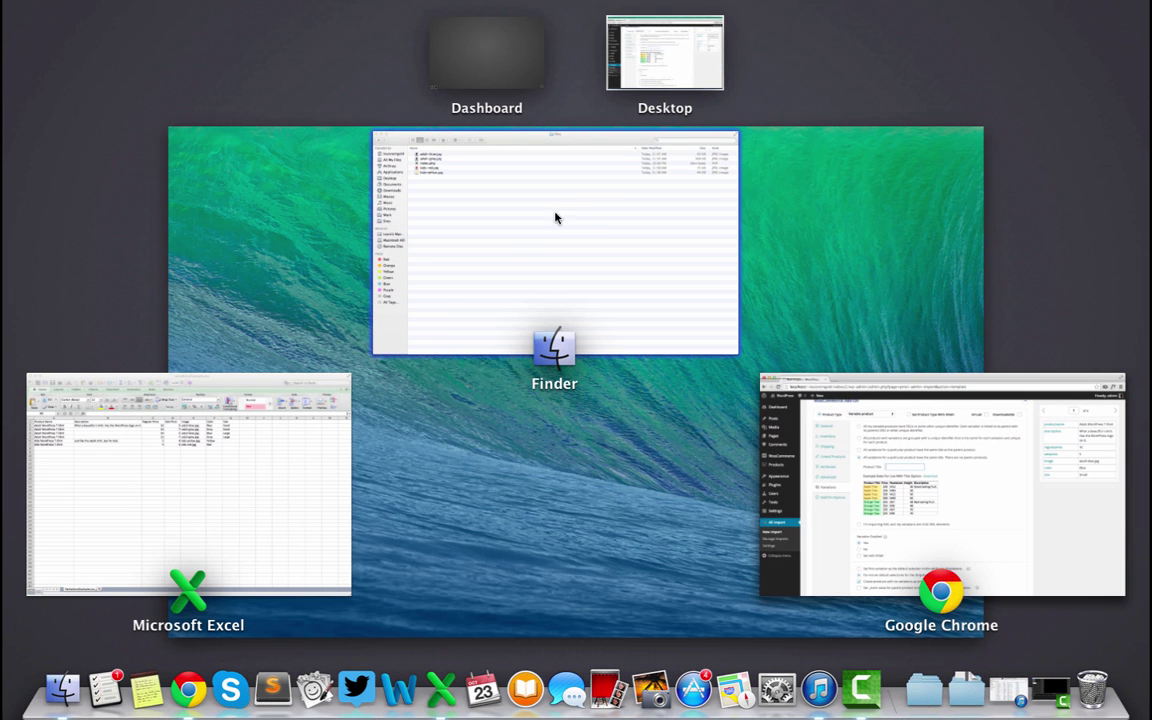
click(211, 481)
drag(88, 182, 630, 241)
key(ctrl+x)
click(90, 326)
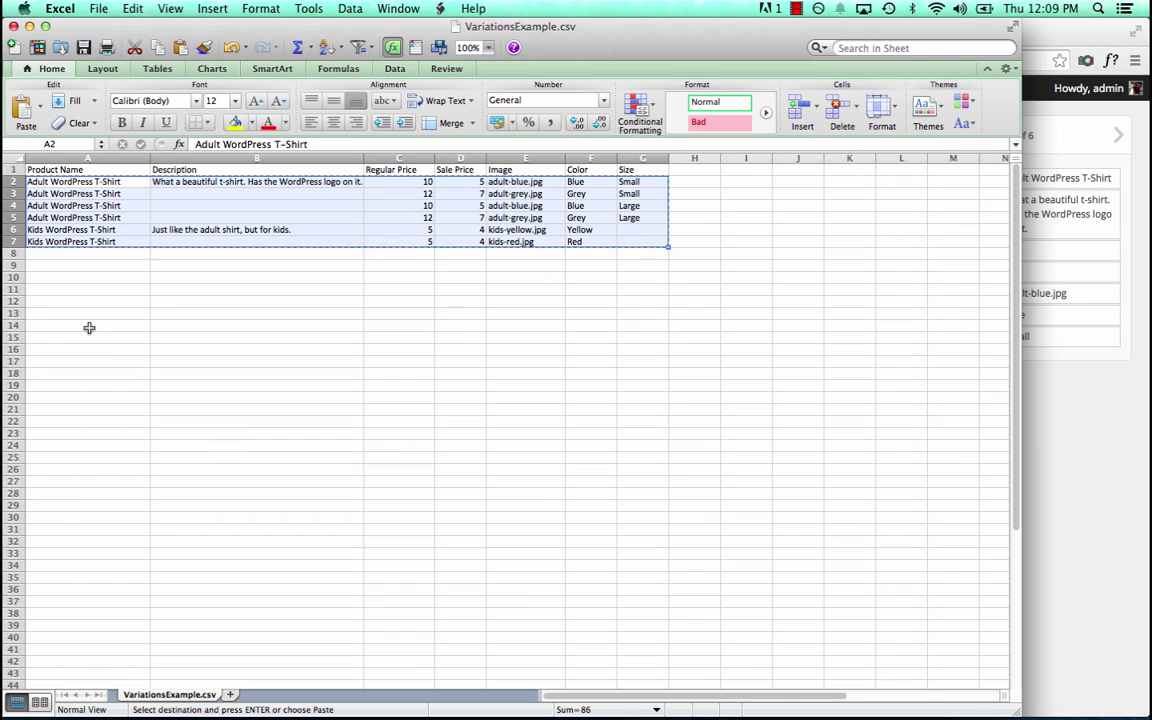
key(ctrl+v)
- Build a parent row in row 13 titled Adult WordPress T-Shirt, moving the adult shirt's description into it and leaving the price, image, color and size cells empty
click(82, 312)
text(Adult Wor)
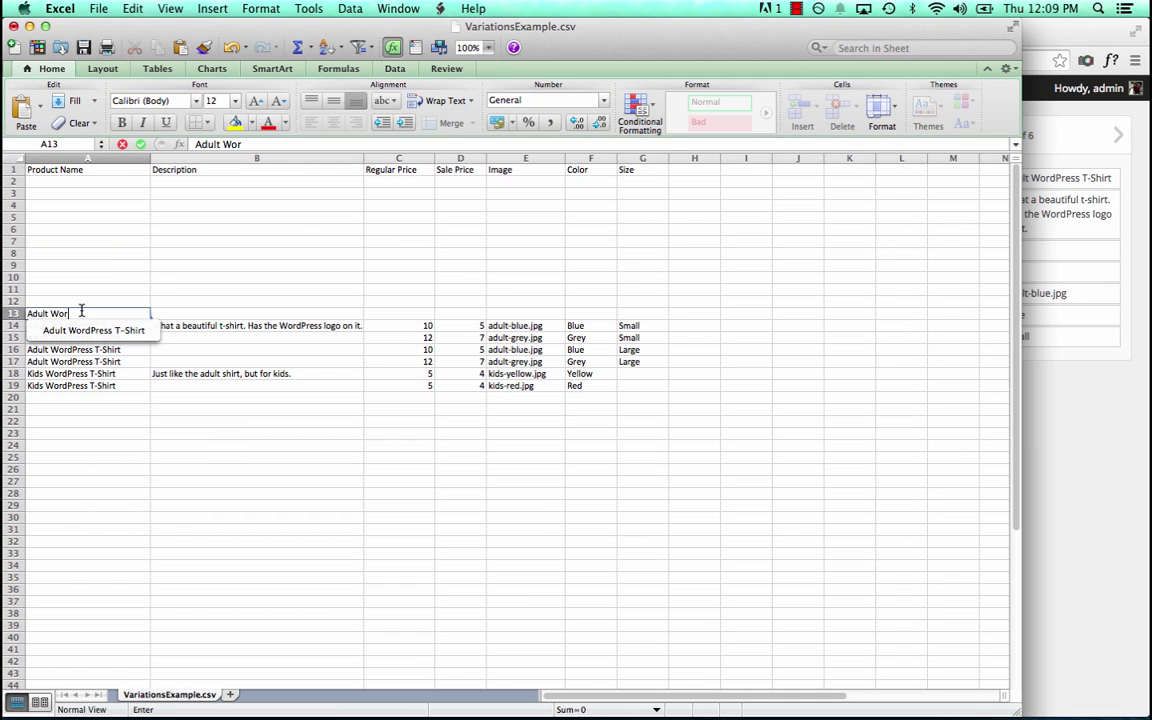
text(dPress T-Shirt)
key(Return)
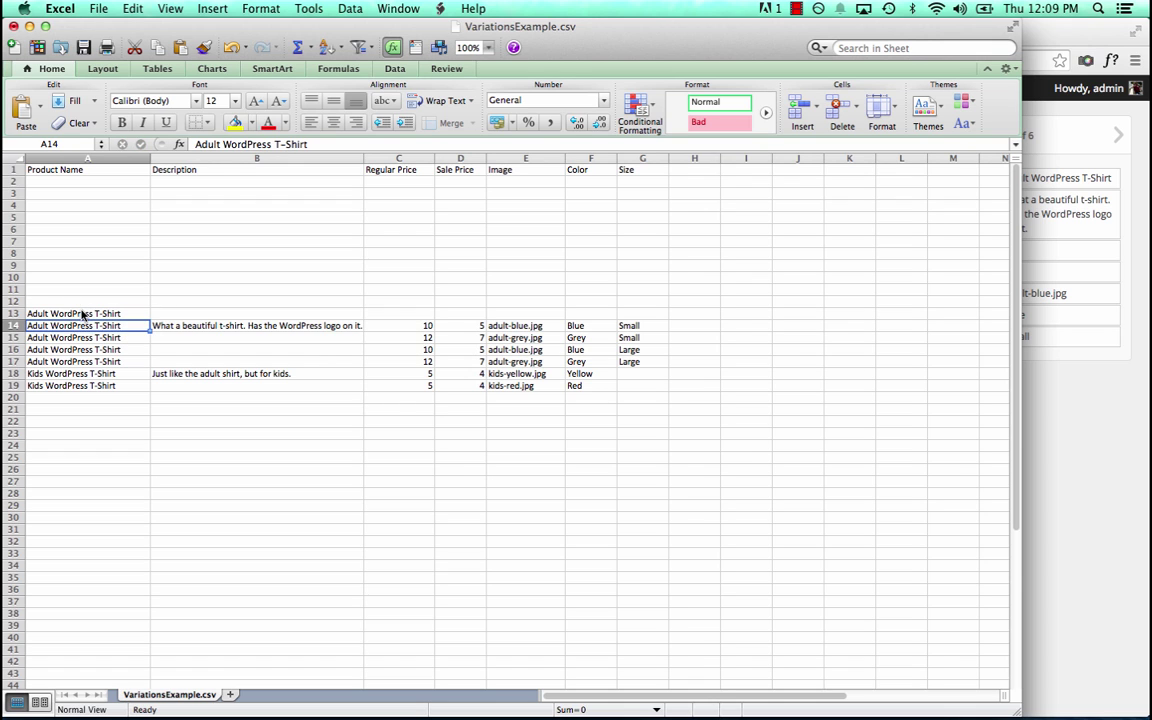
key(Right)
drag(153, 313, 622, 314)
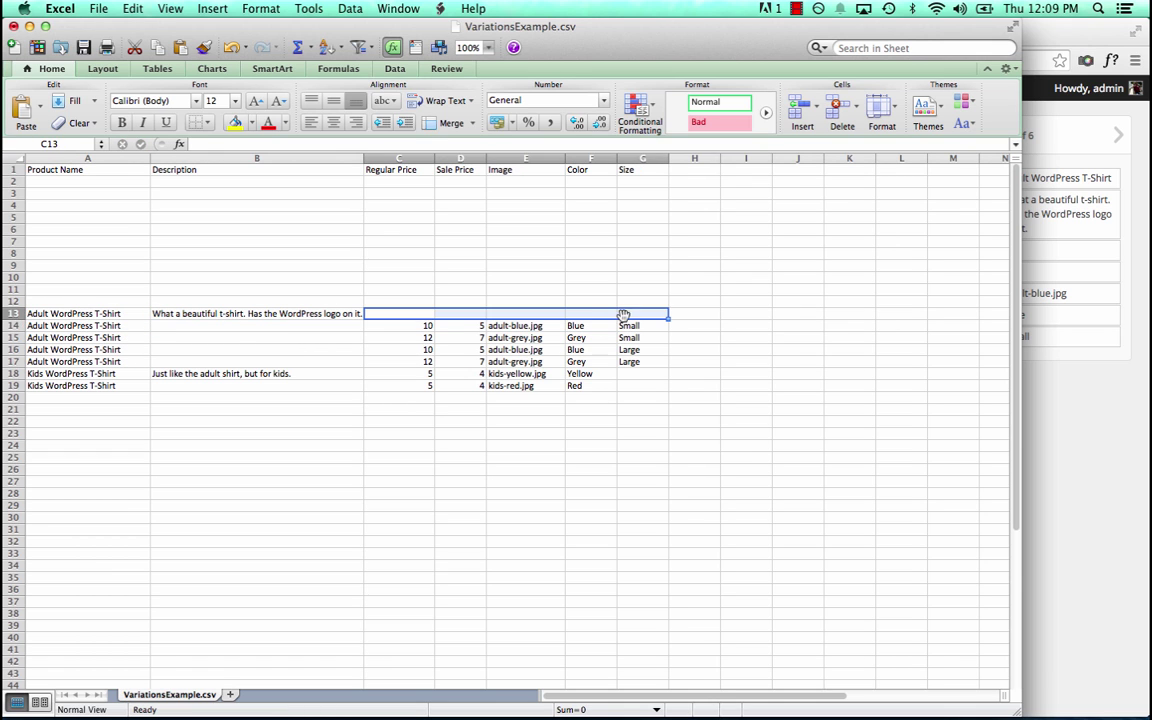
- Switch to Chrome, view the variations option using the parent product's title, and reselect the option with no parent products
key(ctrl+Up)
click(868, 462)
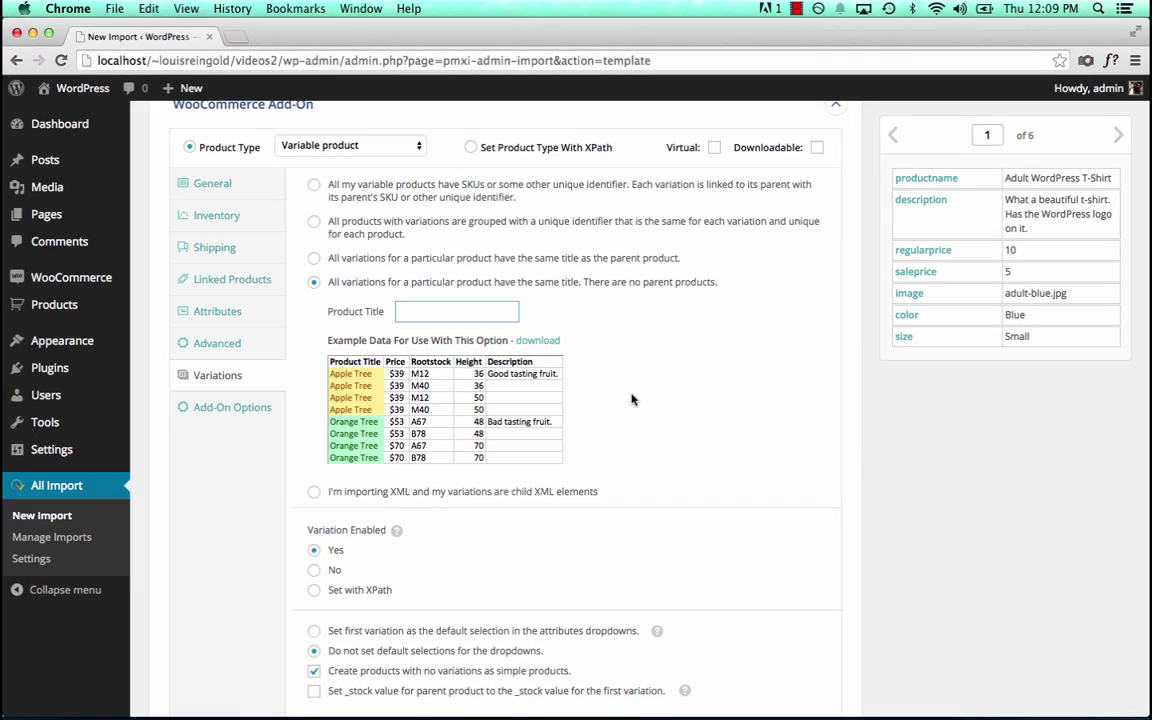
click(504, 259)
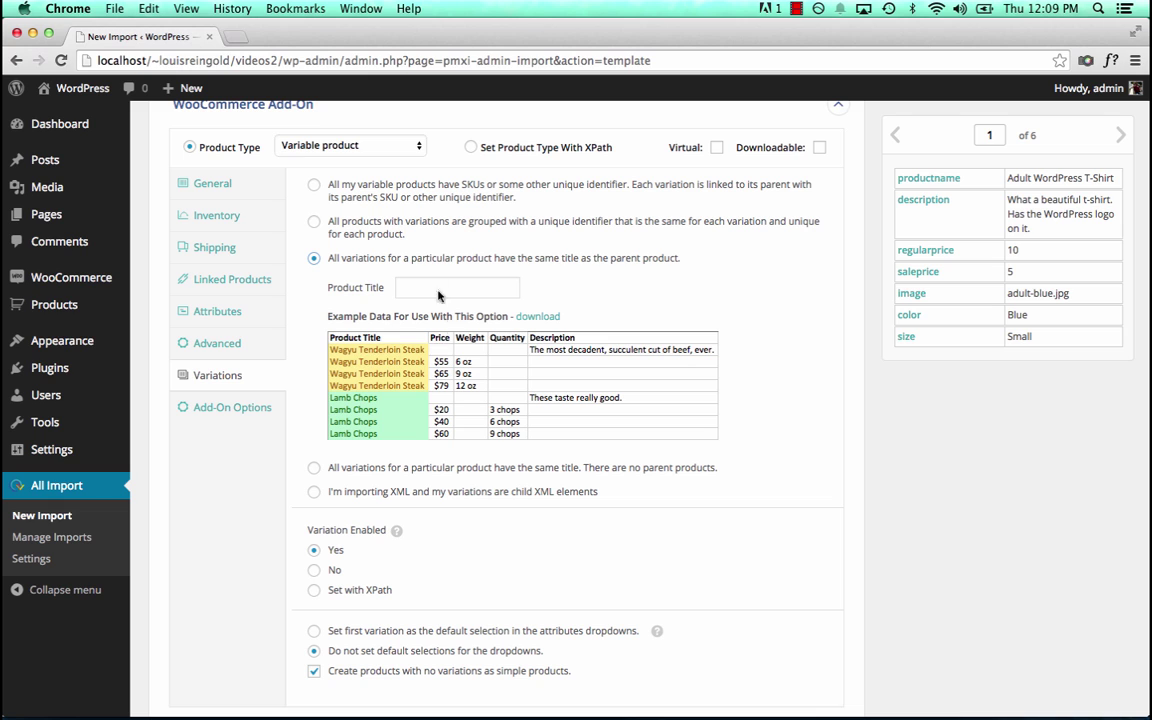
click(479, 468)
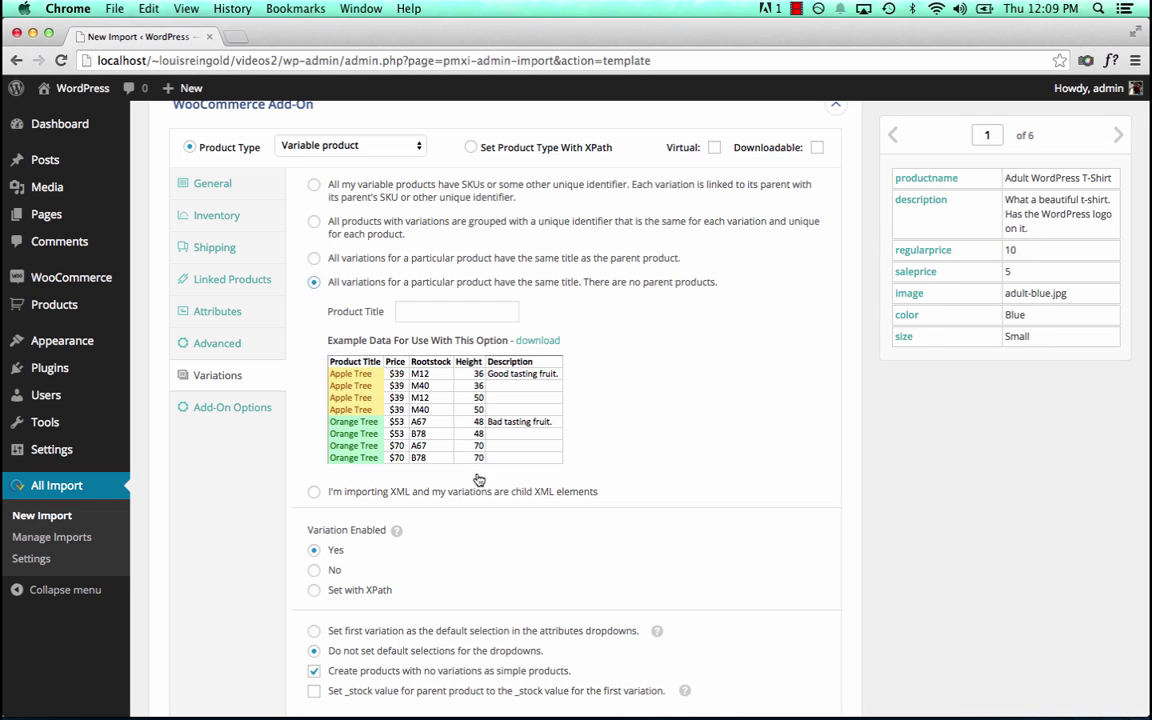
- Map the productname element to the Product Title of the same-title variations option
click(497, 313)
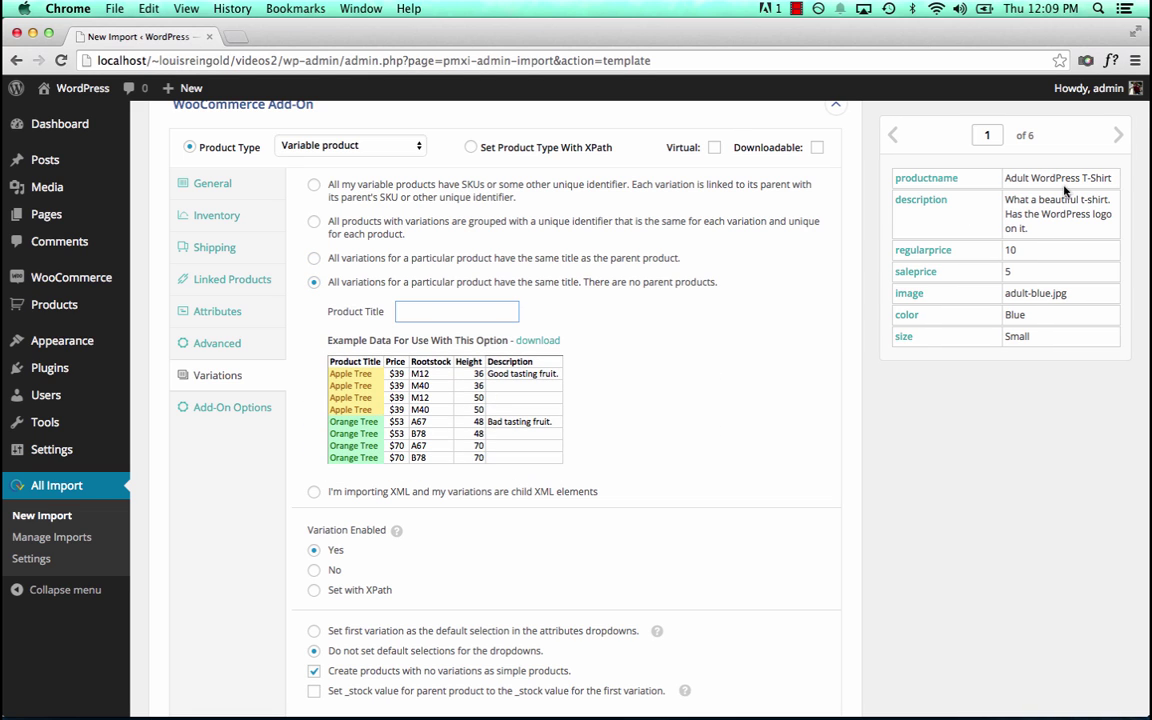
drag(940, 188, 515, 316)
click(515, 316)
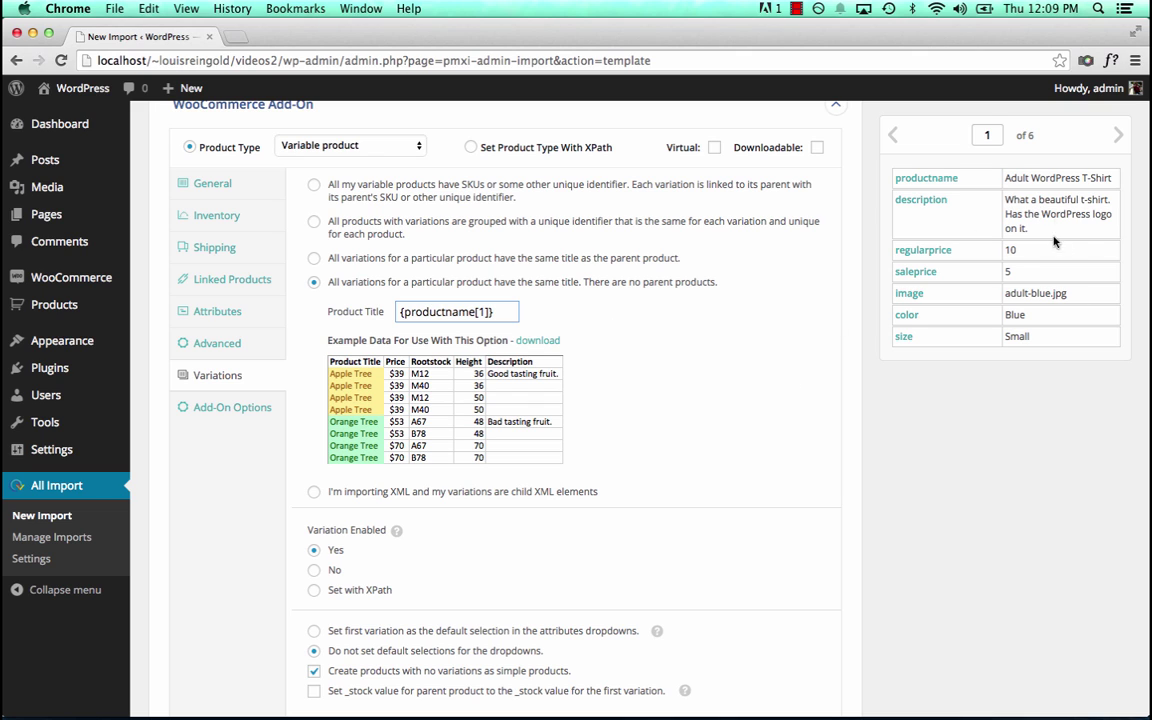
- Define two product attributes, Color with the color element and Size with the size element as their values
scroll(850, 325, down, 1)
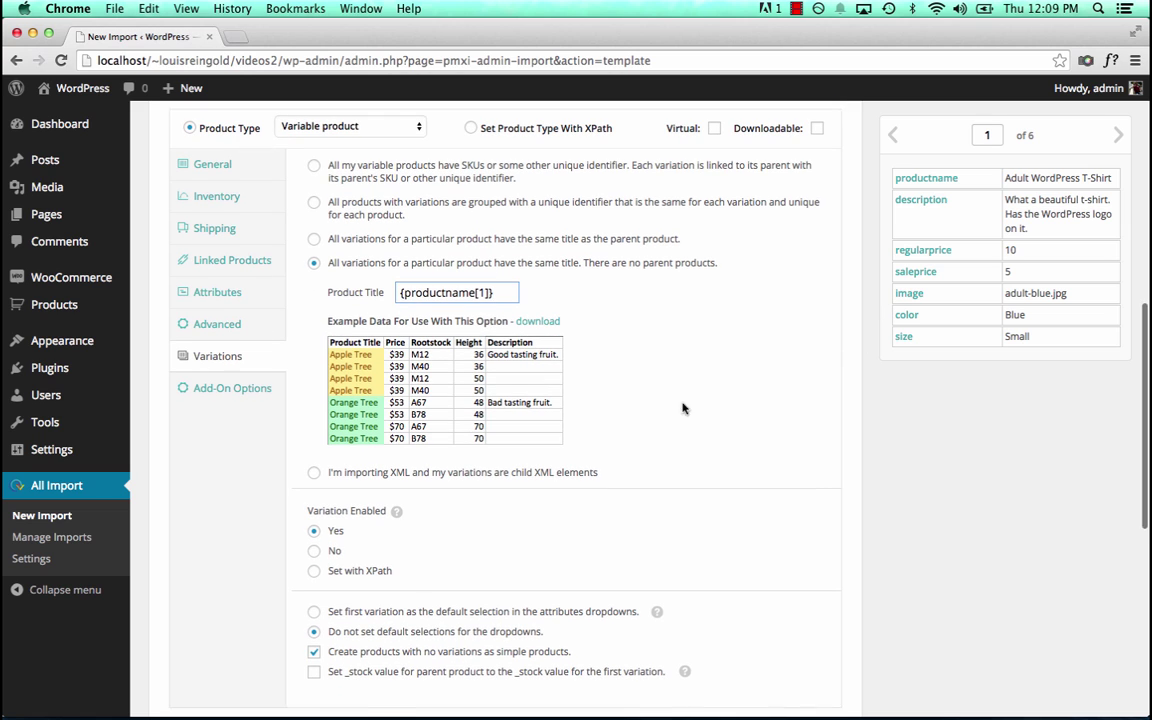
click(218, 297)
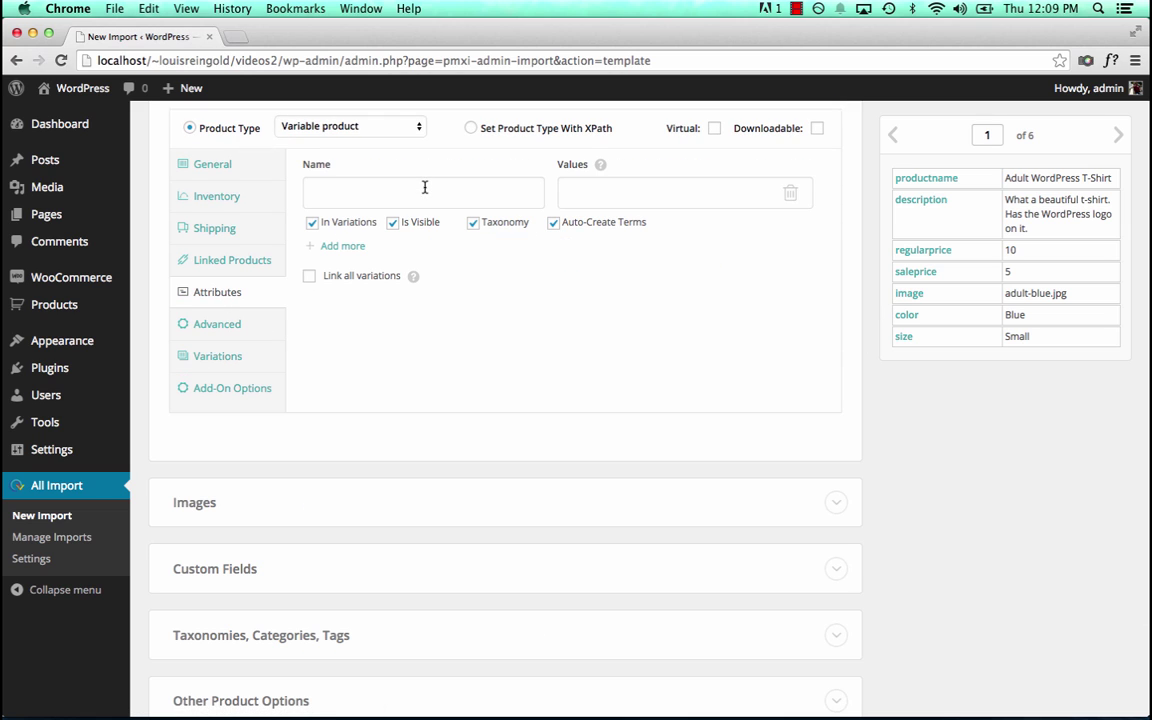
click(343, 246)
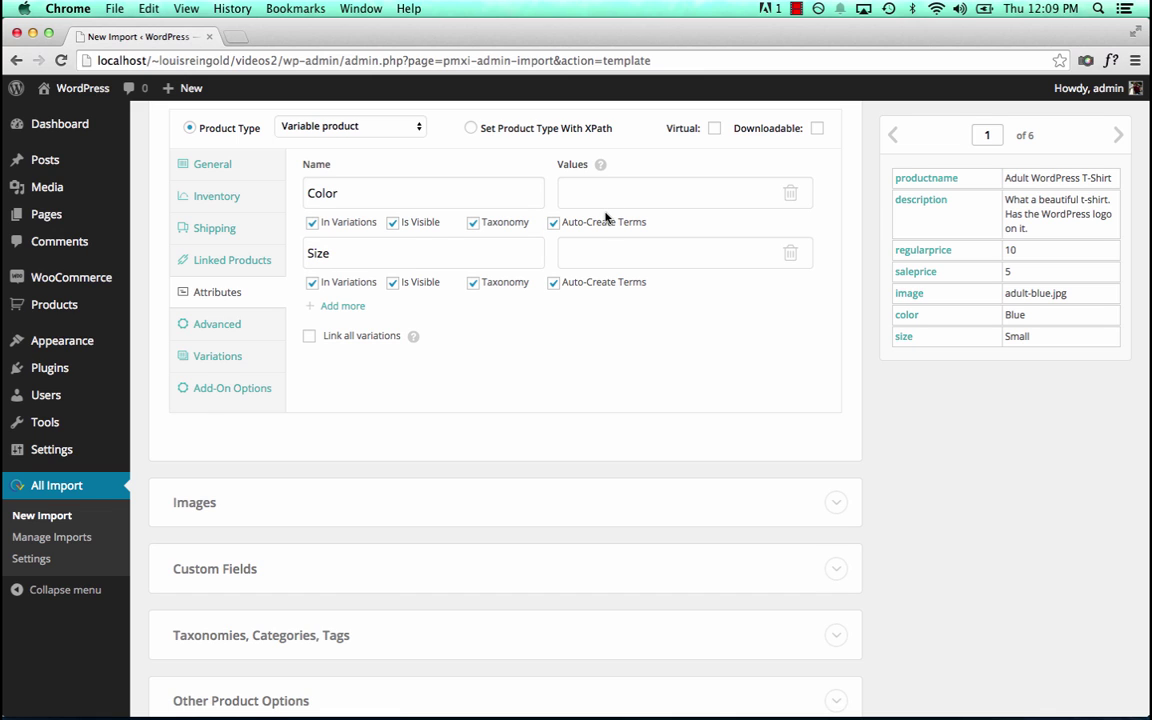
drag(906, 314, 650, 193)
drag(912, 338, 600, 252)
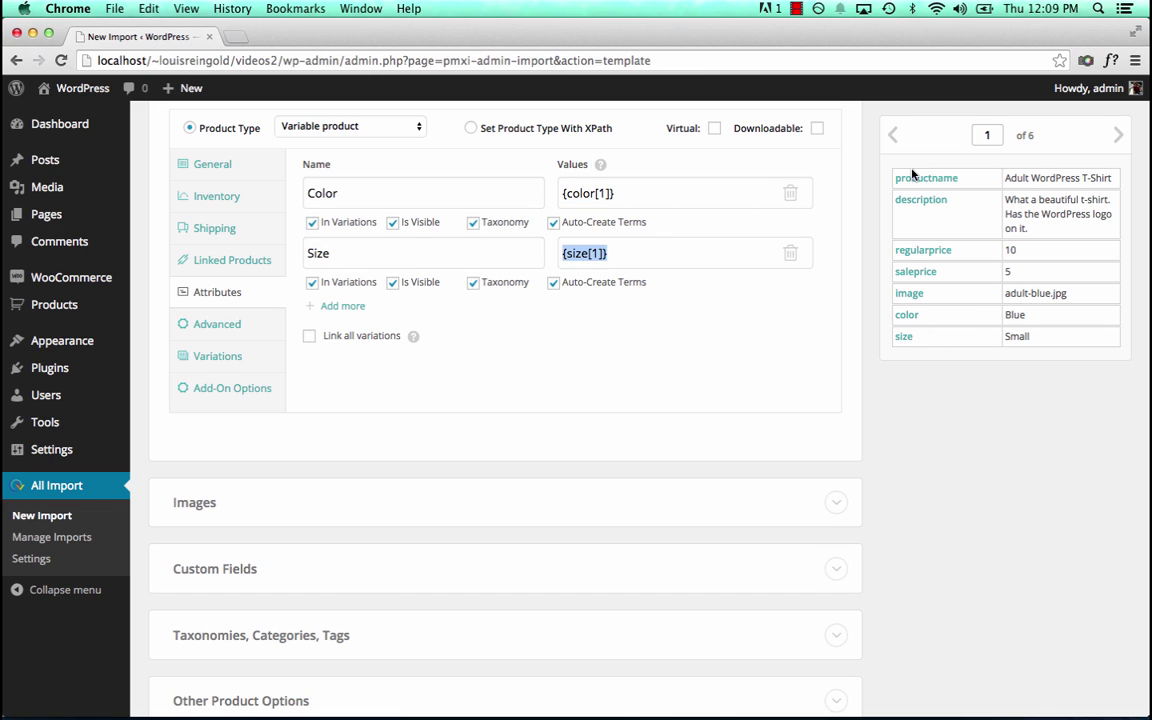
- Step through the file's record preview to record 6 to examine each product's color and size data
click(1119, 135)
click(1119, 135)
click(1119, 135)
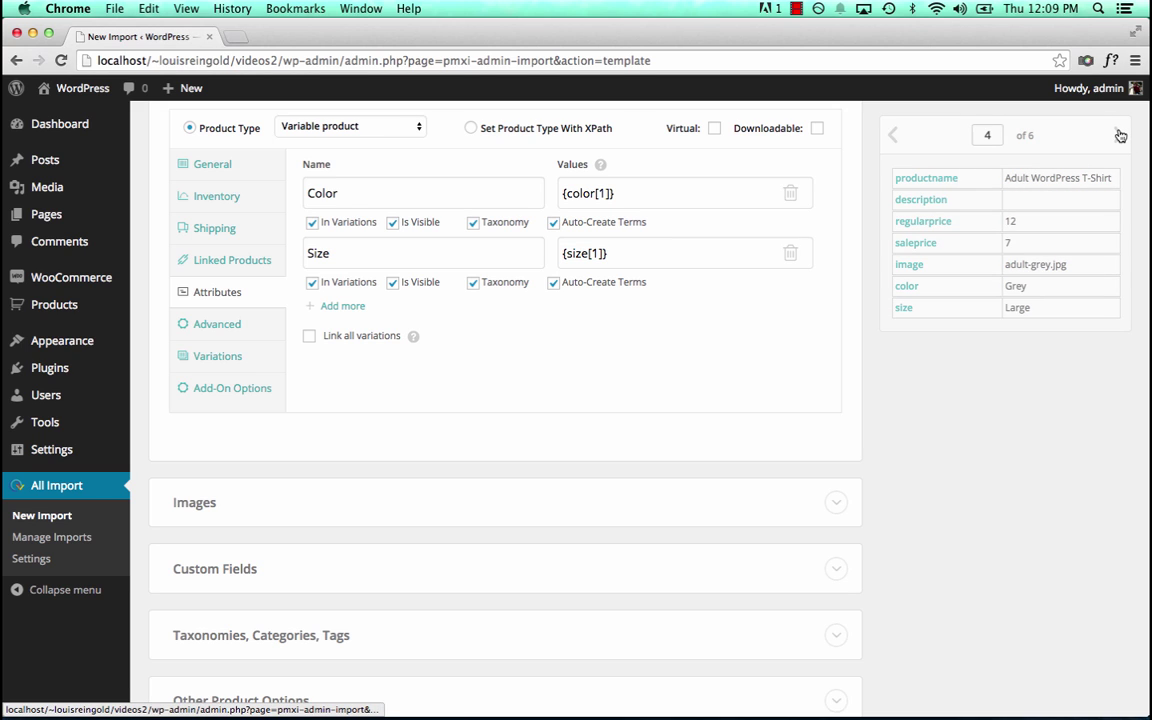
click(1119, 135)
click(1119, 135)
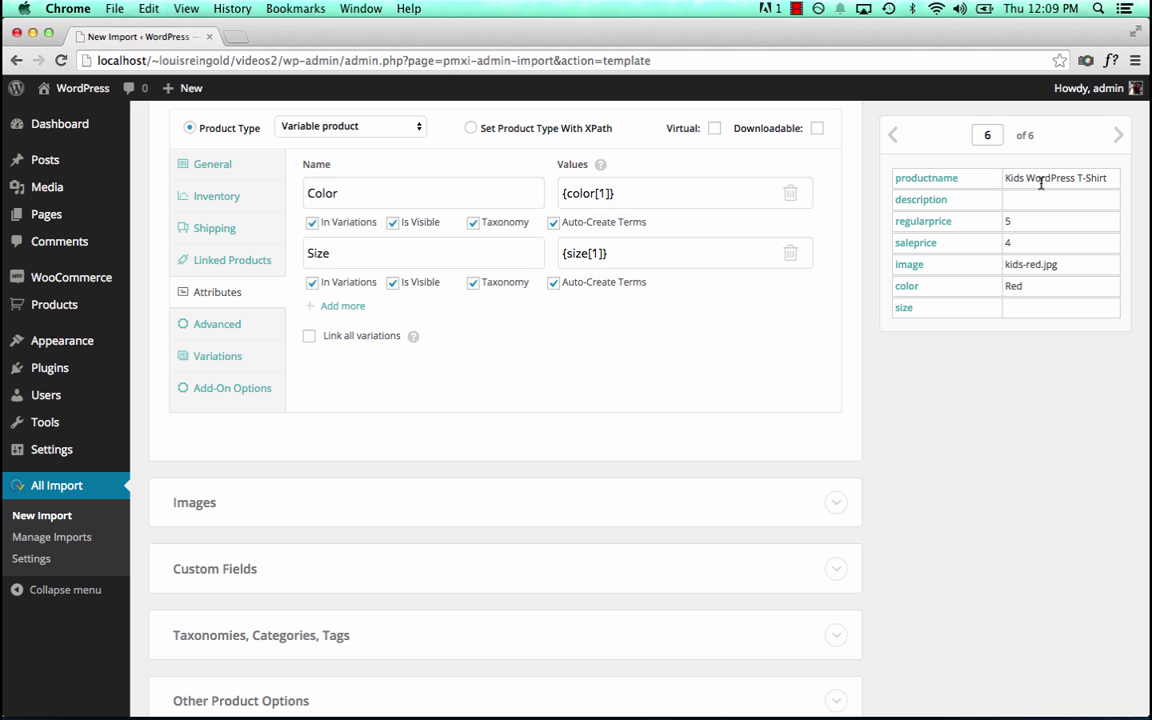
- Expand the Images settings and choose to use images currently uploaded in the wpallimport files folder
scroll(850, 385, down, 3)
click(777, 350)
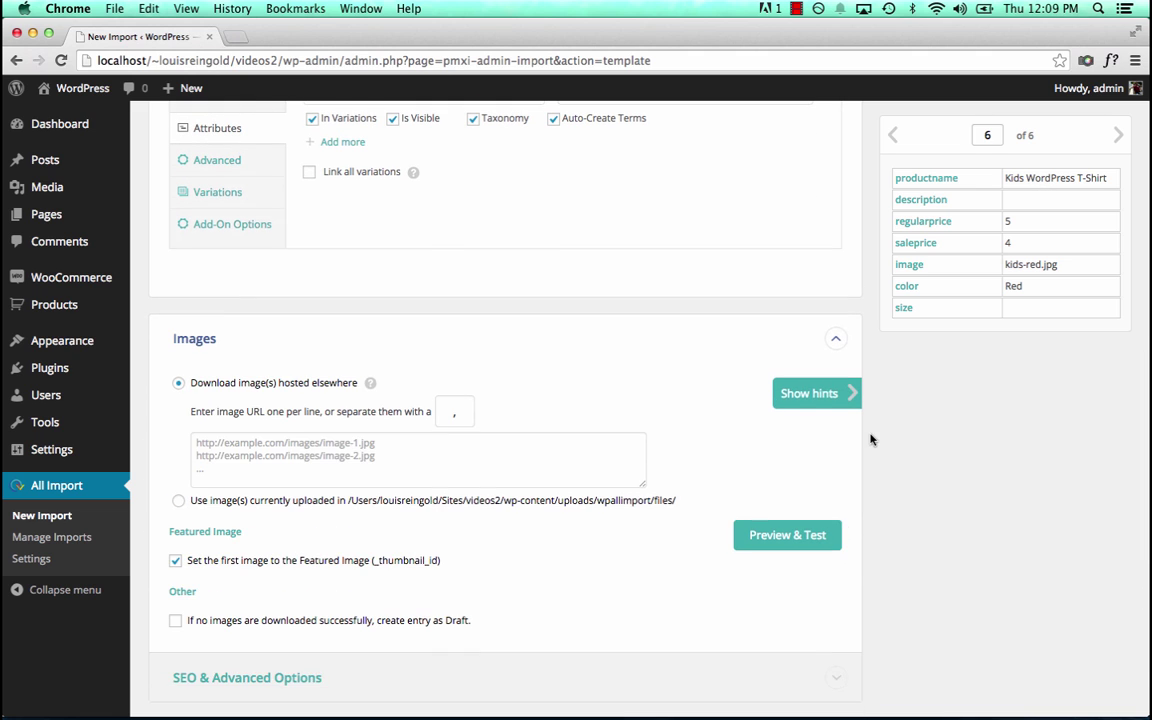
scroll(700, 470, down, 1)
scroll(430, 543, down, 1)
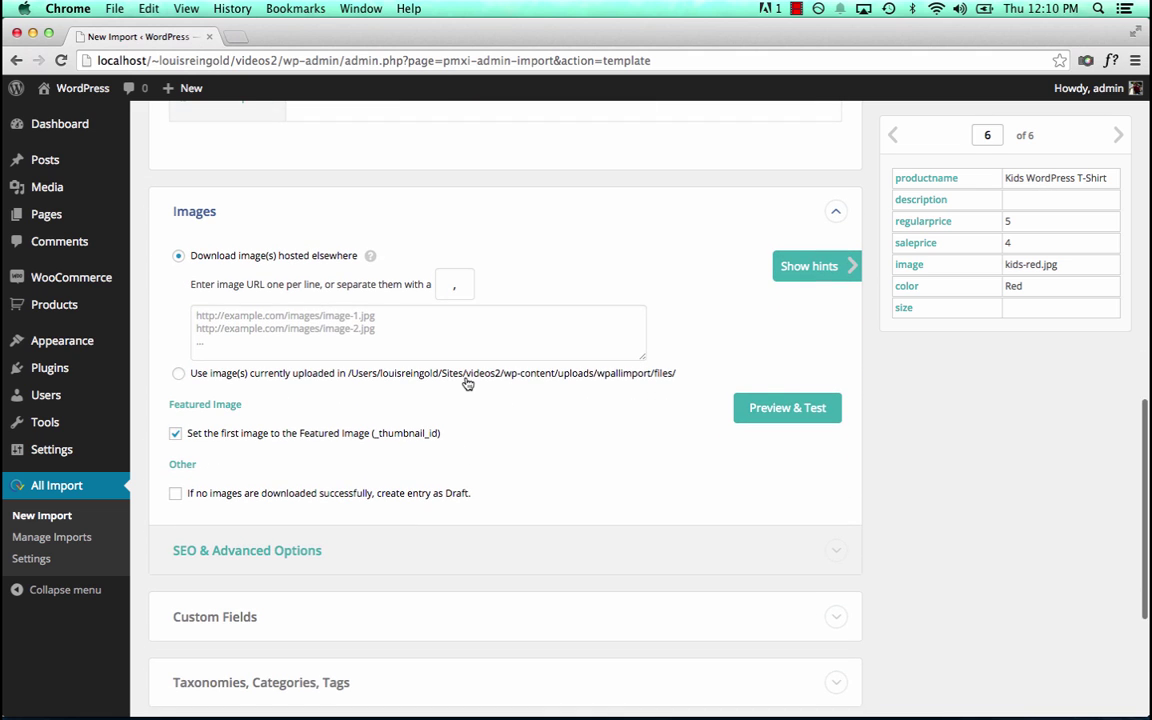
click(465, 374)
click(455, 339)
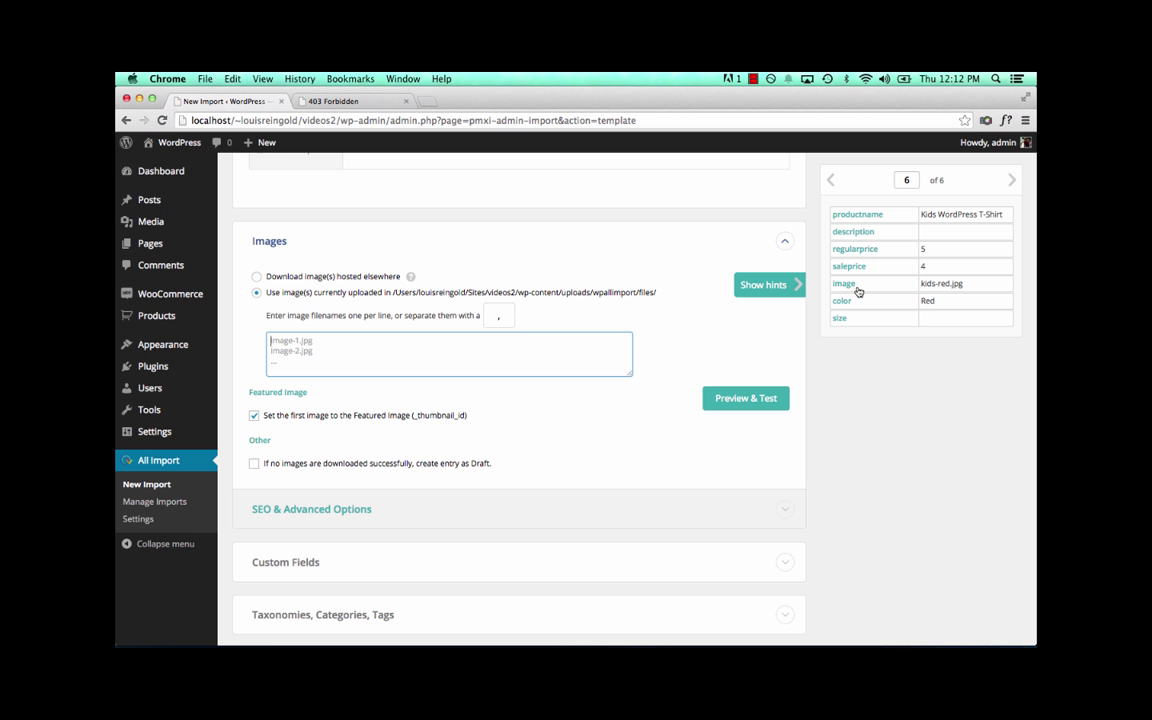
- Map the image element to the image filenames and preview the image import for the current record
drag(911, 265, 517, 336)
click(738, 398)
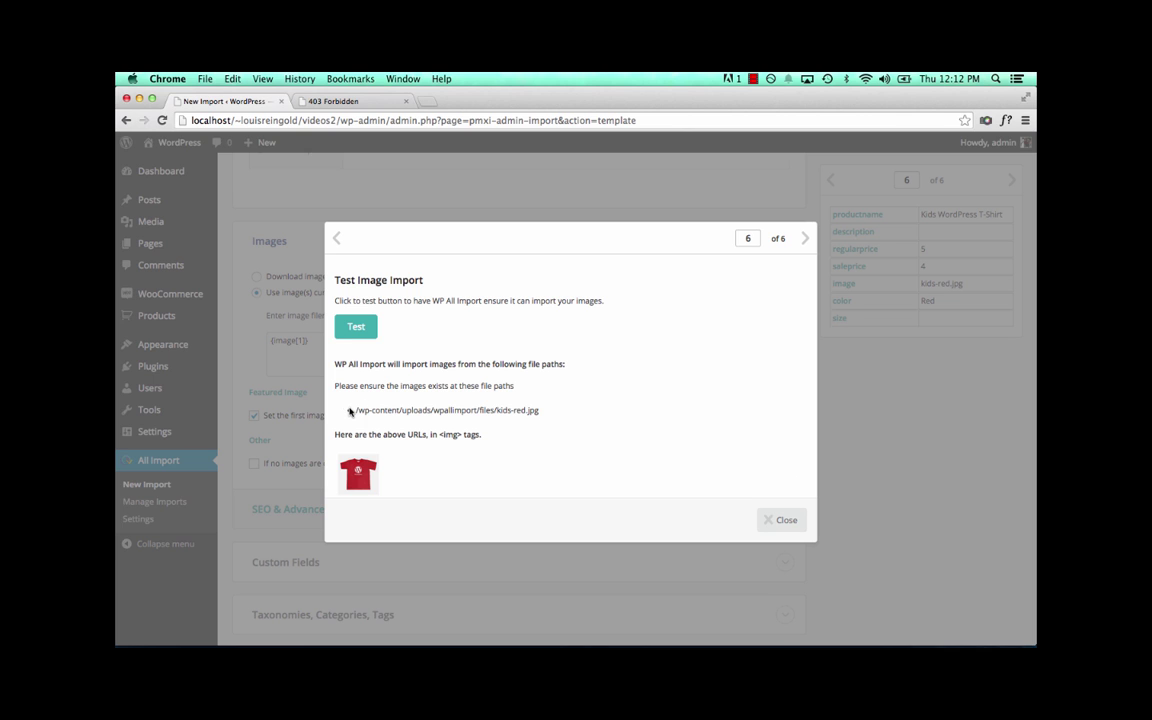
click(770, 518)
- Continue to step 4, auto-detect the unique identifier, and run the import
scroll(766, 514, down, 5)
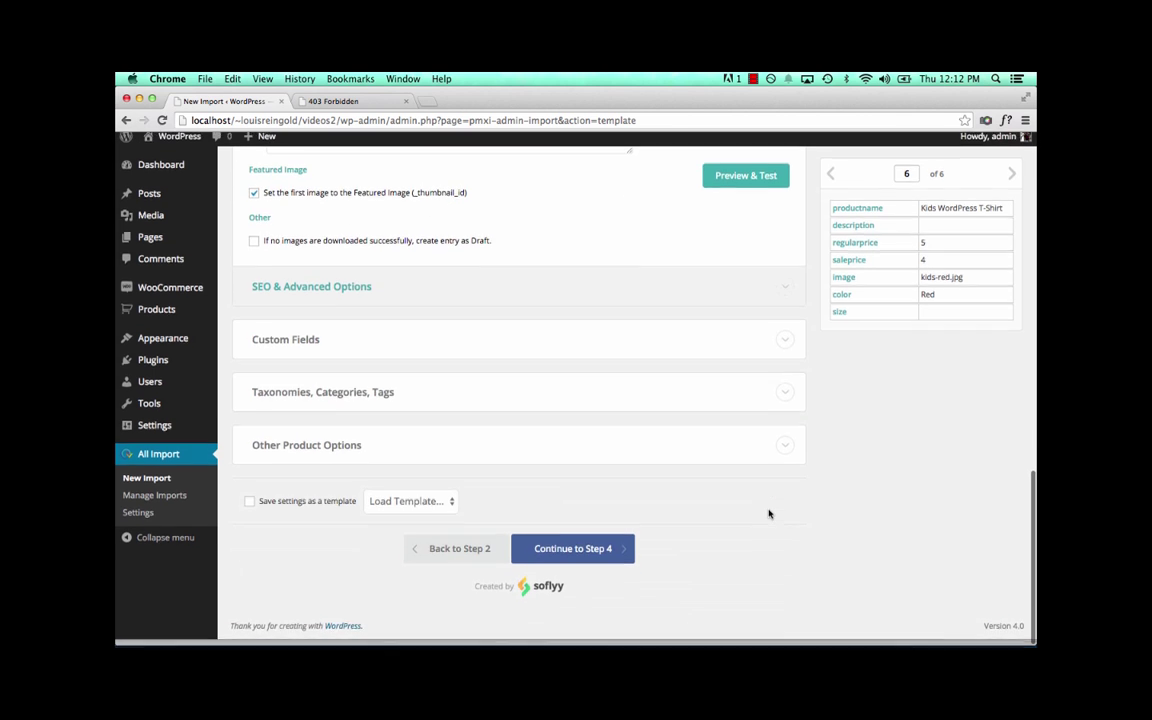
click(595, 556)
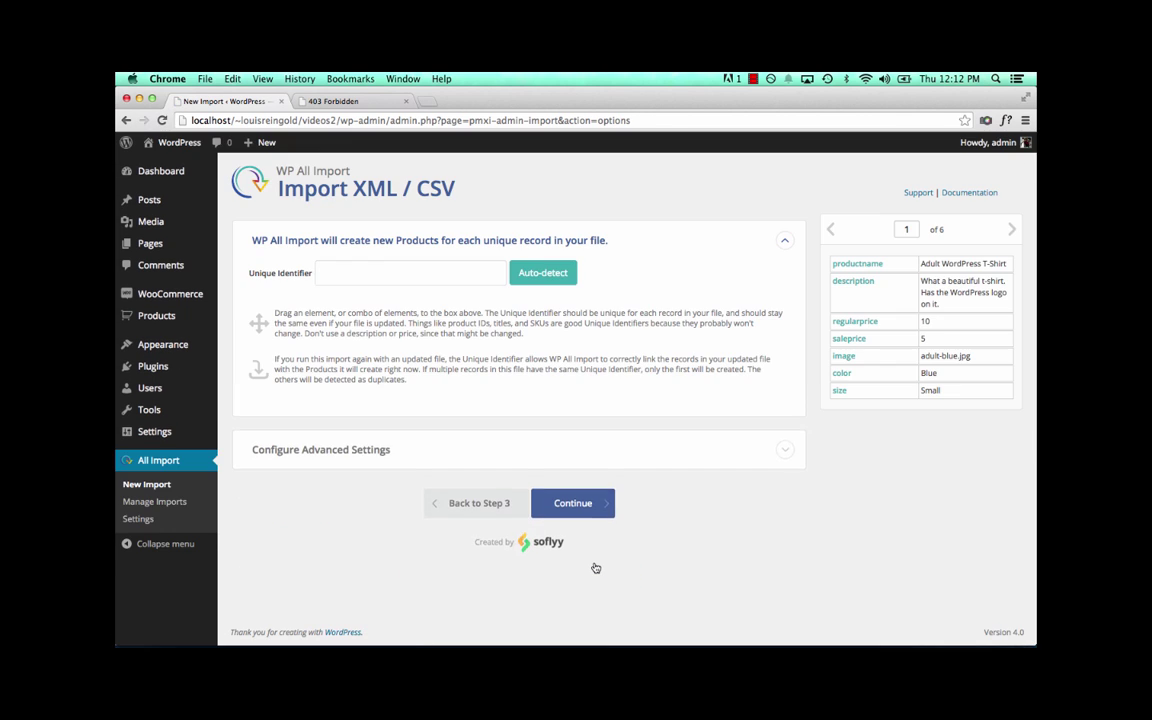
click(566, 273)
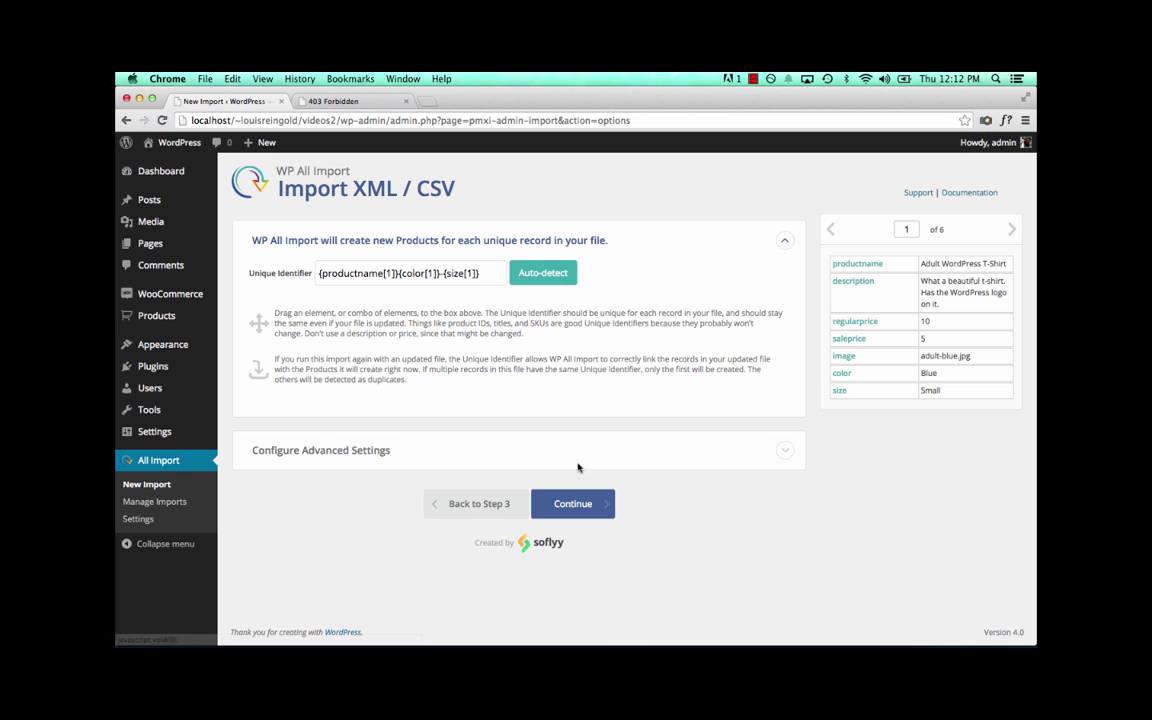
click(575, 501)
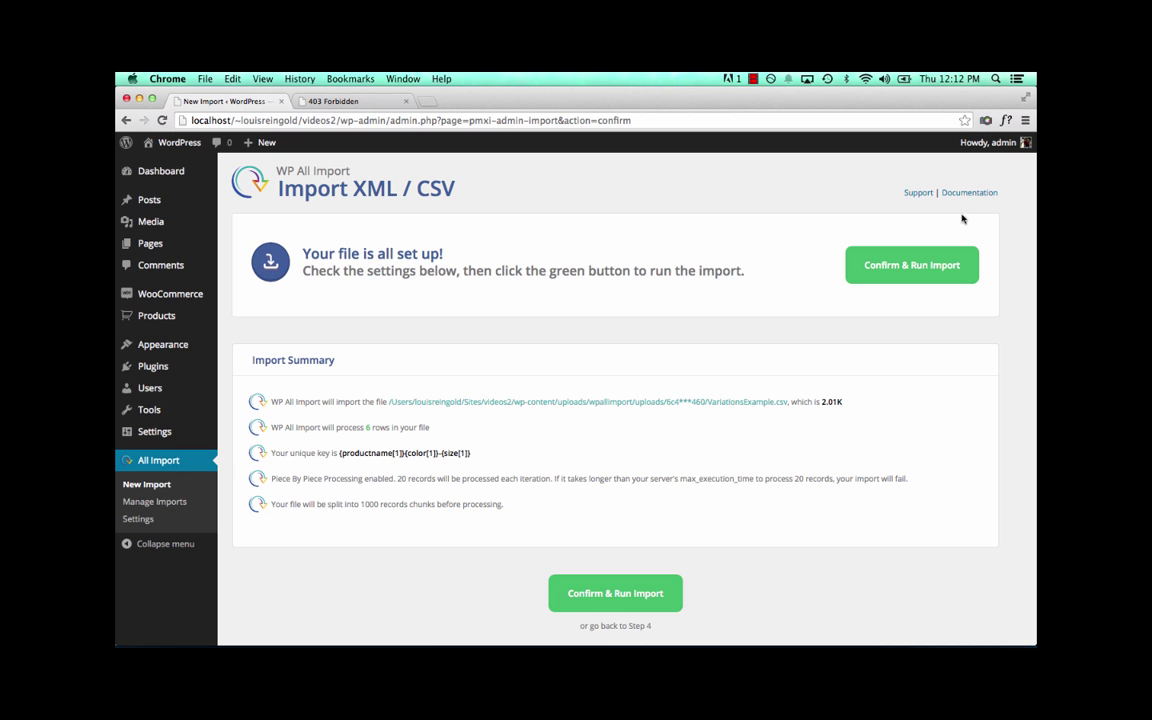
click(903, 272)
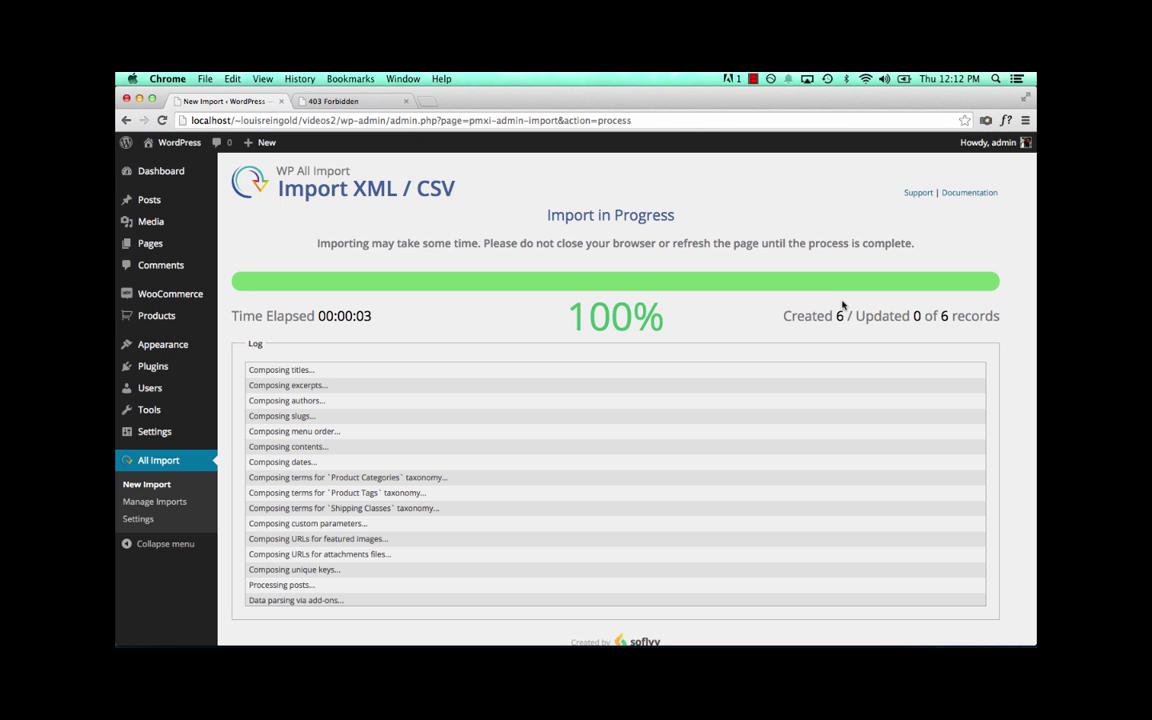
- From the product list, open the store pages of Adult WordPress T-Shirt and Kids WordPress T-Shirt in separate tabs
click(175, 315)
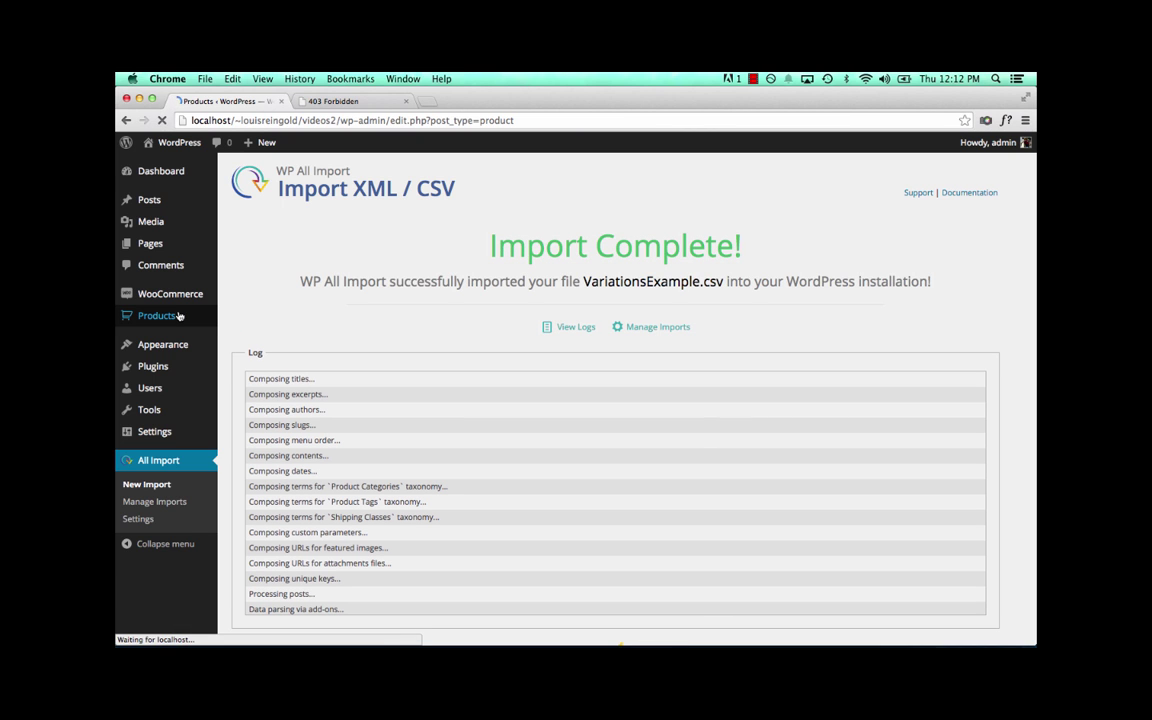
right_click(378, 267)
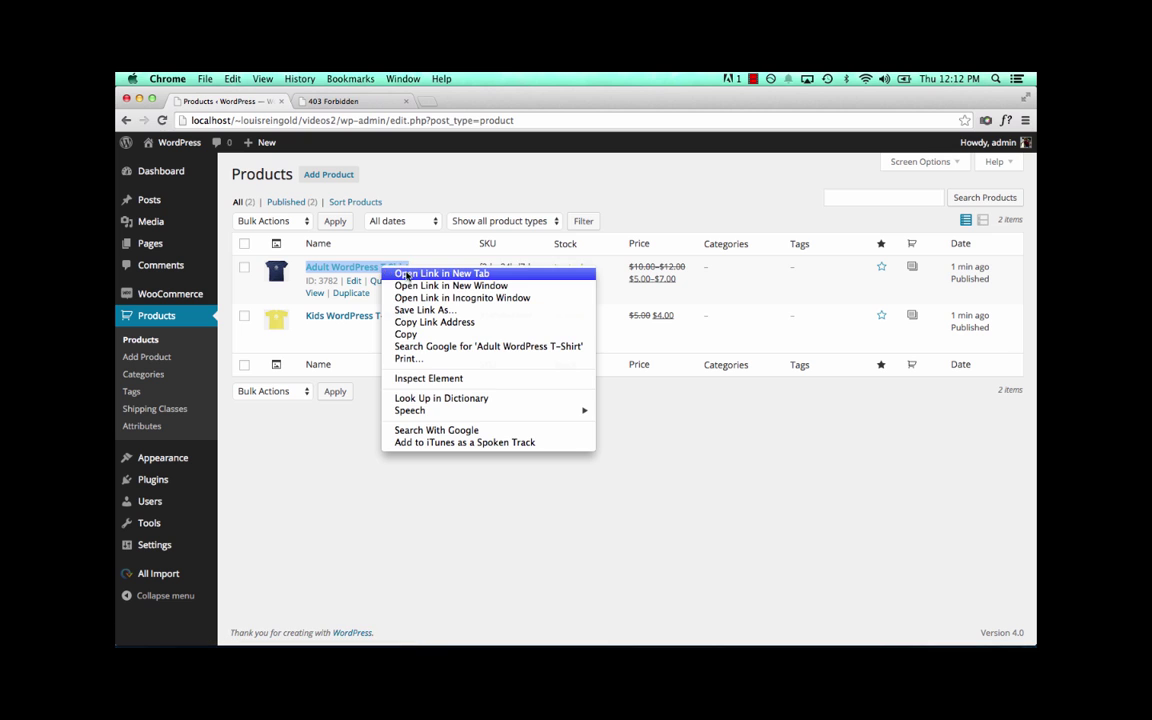
click(410, 310)
right_click(316, 341)
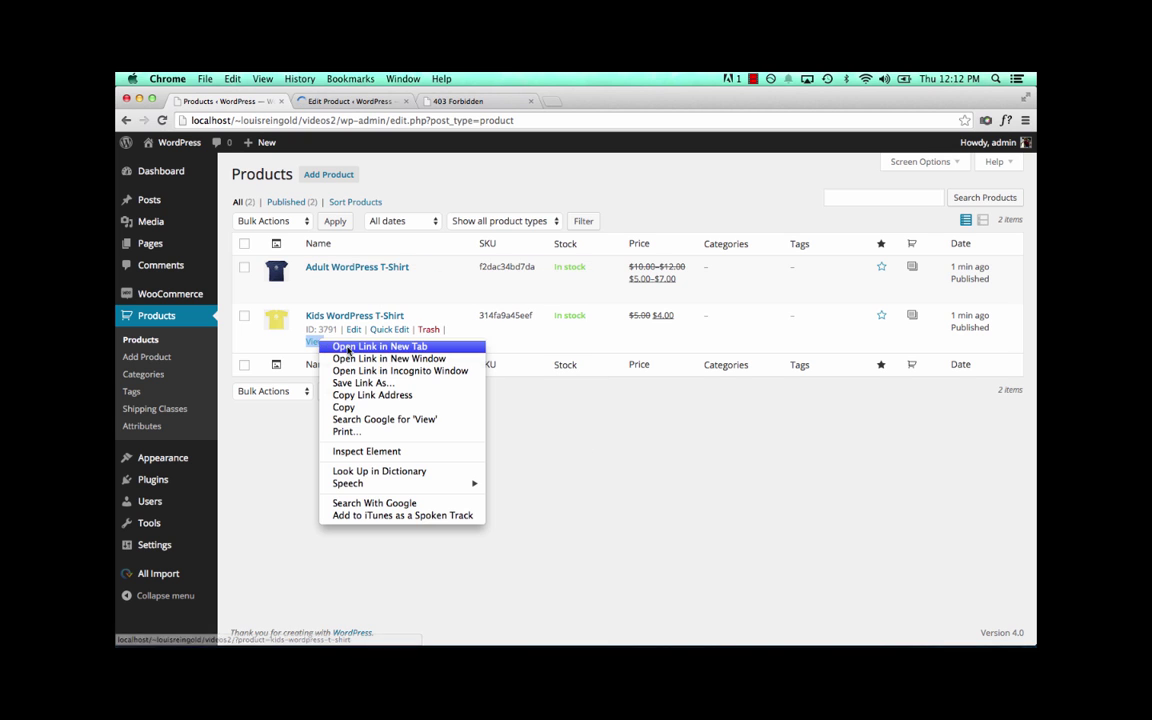
click(347, 347)
key(super+w)
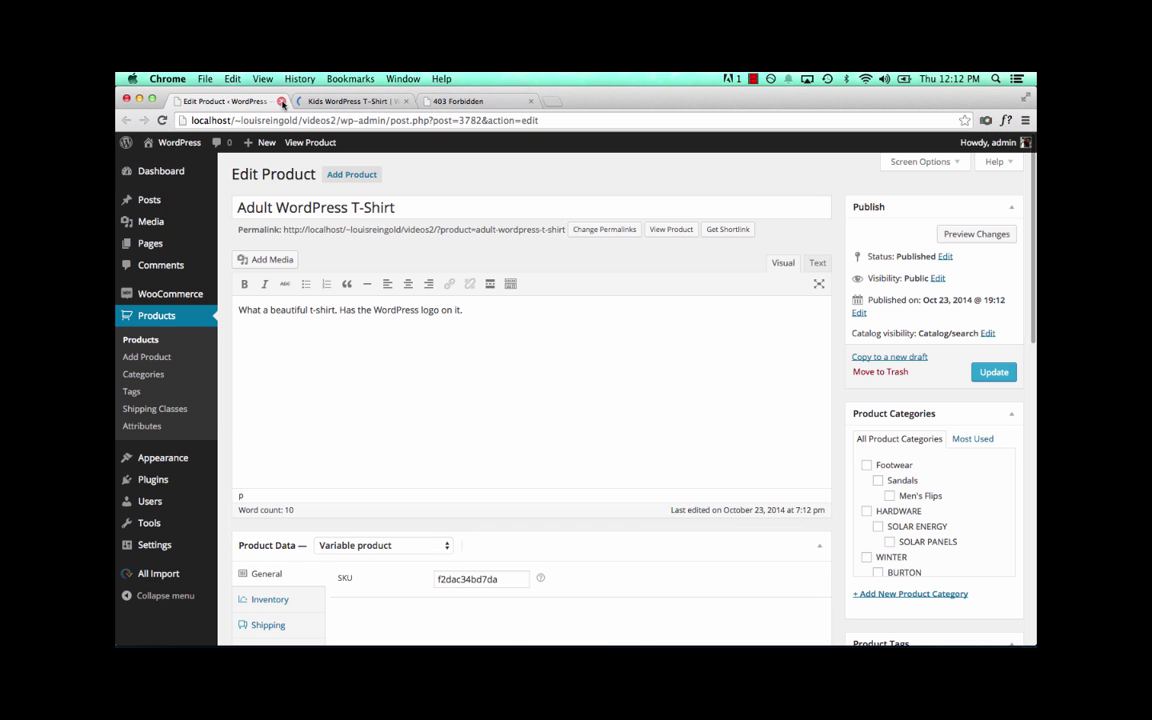
click(671, 229)
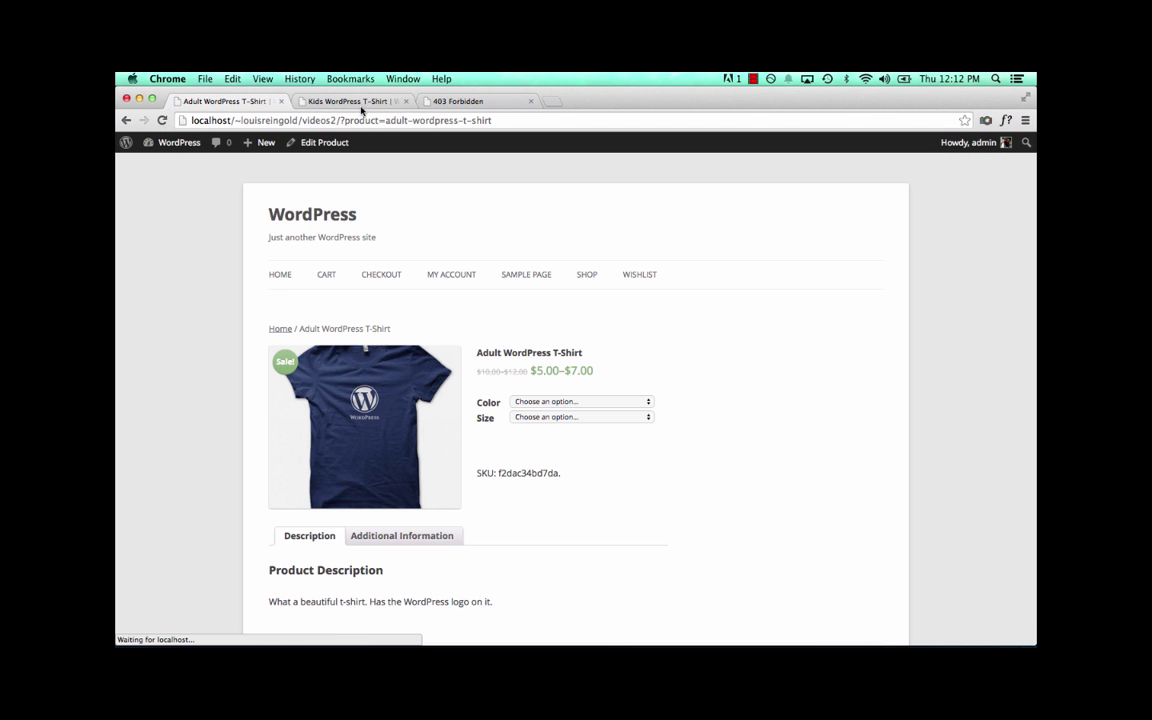
- Check the adult T-shirt's variations by choosing the colors blue and Grey and the sizes Large and Small
scroll(499, 391, down, 2)
click(560, 347)
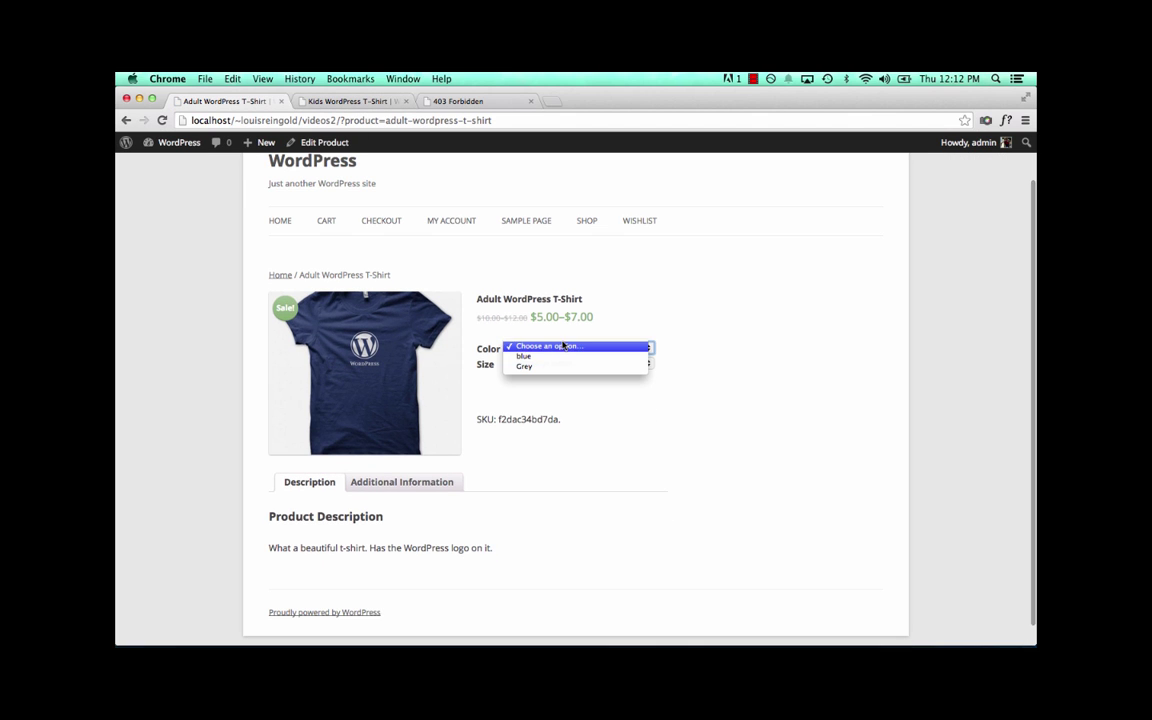
click(575, 356)
click(575, 348)
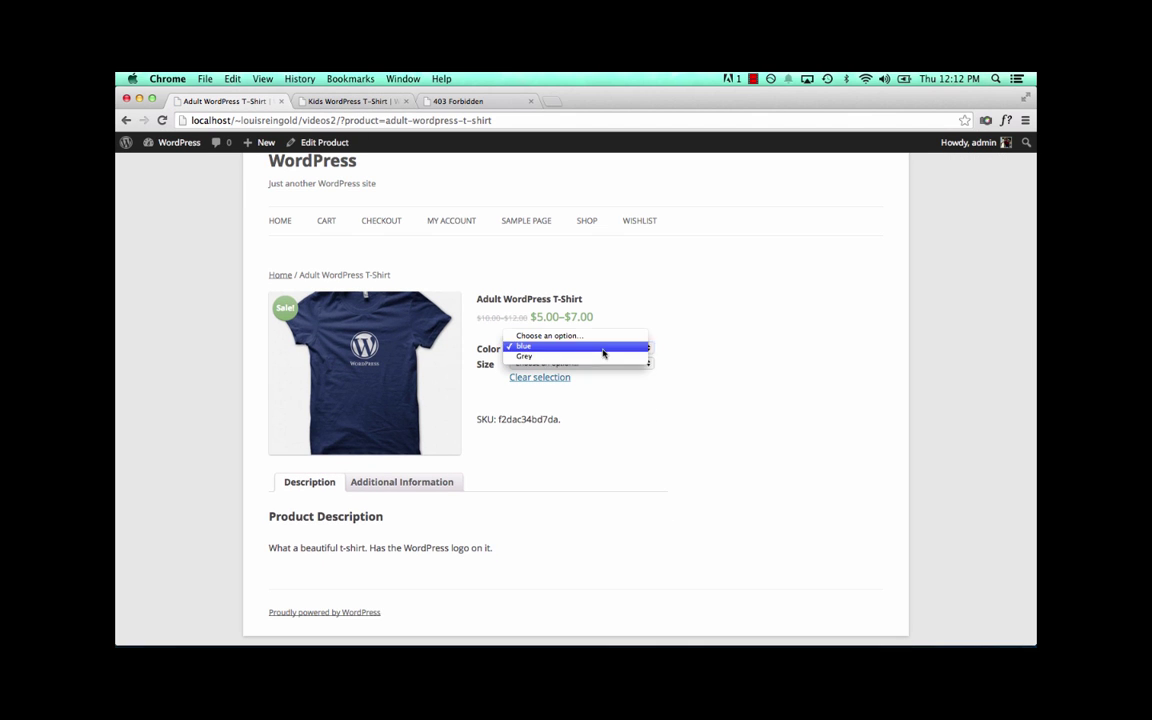
click(576, 359)
click(576, 363)
click(598, 373)
click(587, 365)
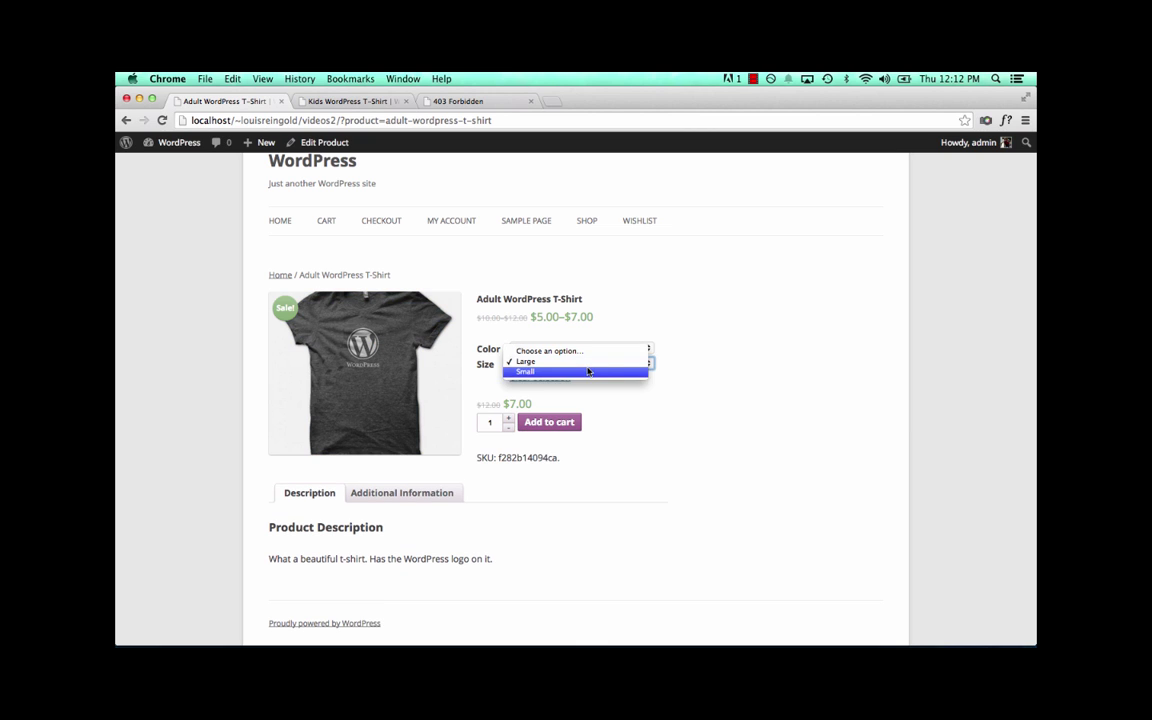
click(588, 371)
click(589, 348)
click(584, 337)
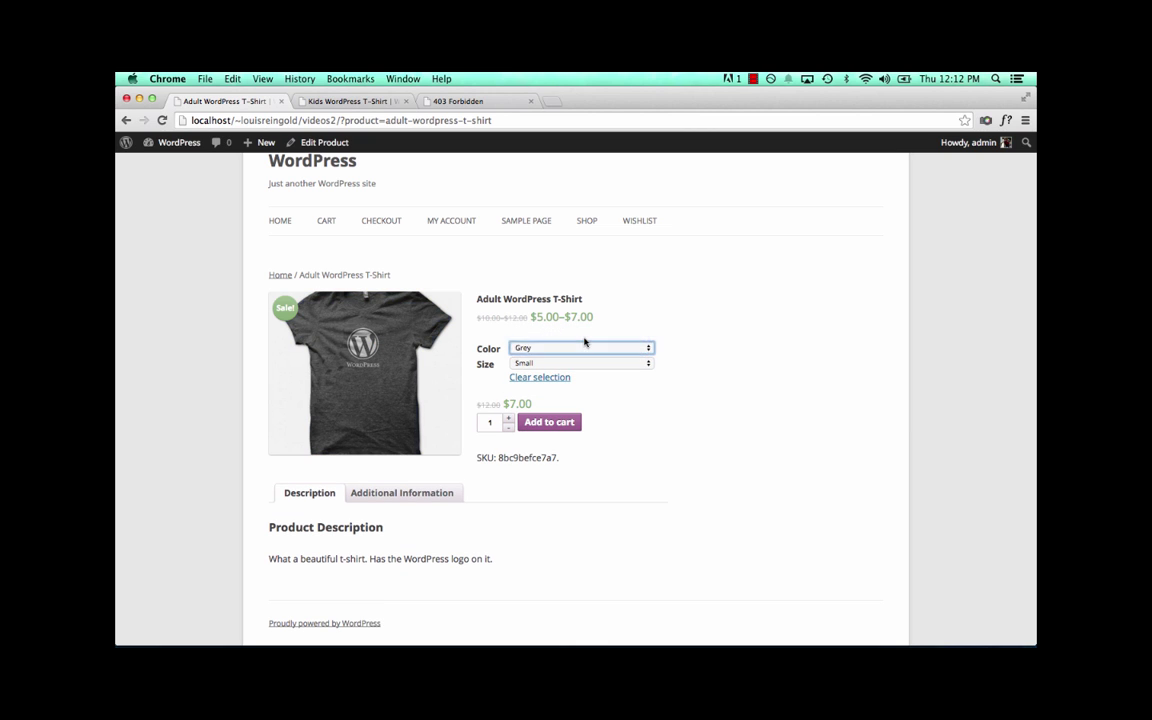
- Check the Kids WordPress T-Shirt page's variations by choosing the color red
click(342, 101)
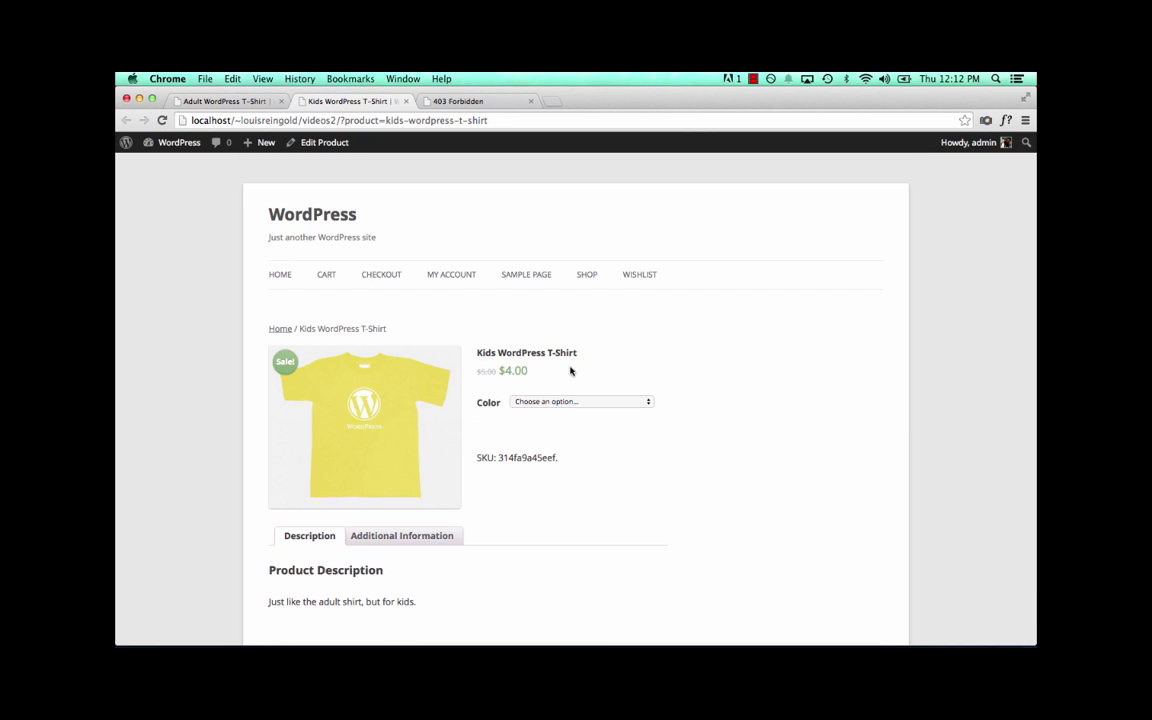
scroll(571, 368, down, 2)
click(573, 328)
click(572, 335)
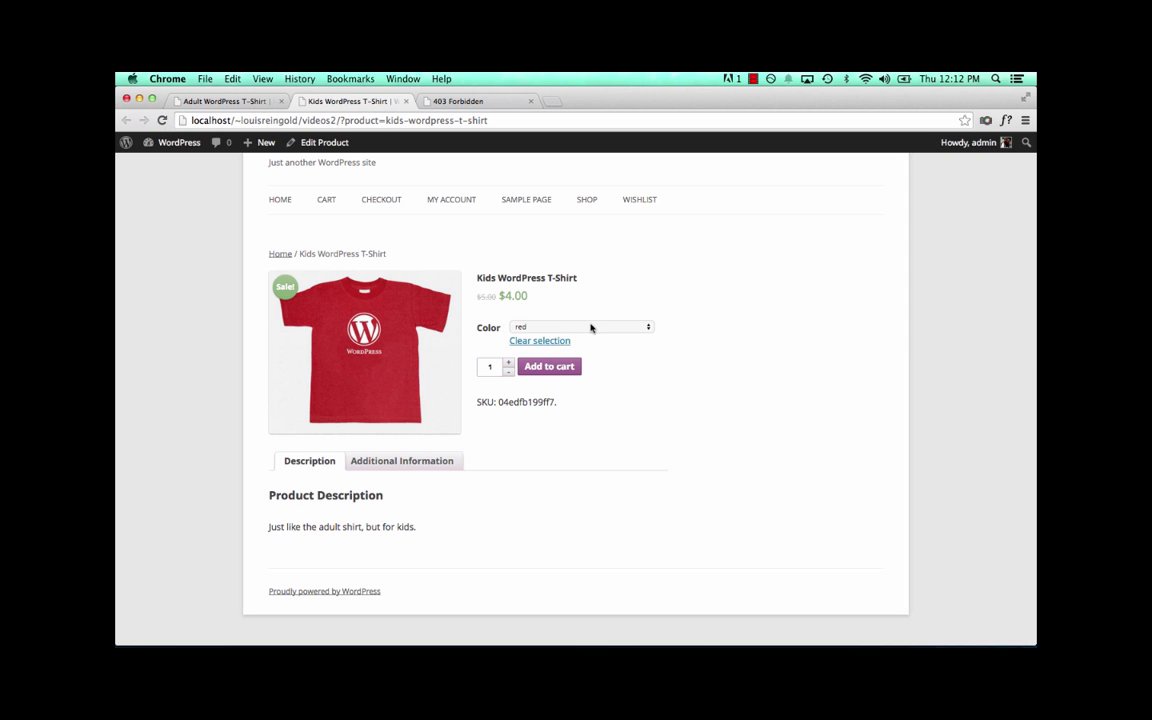
click(590, 327)
click(576, 336)
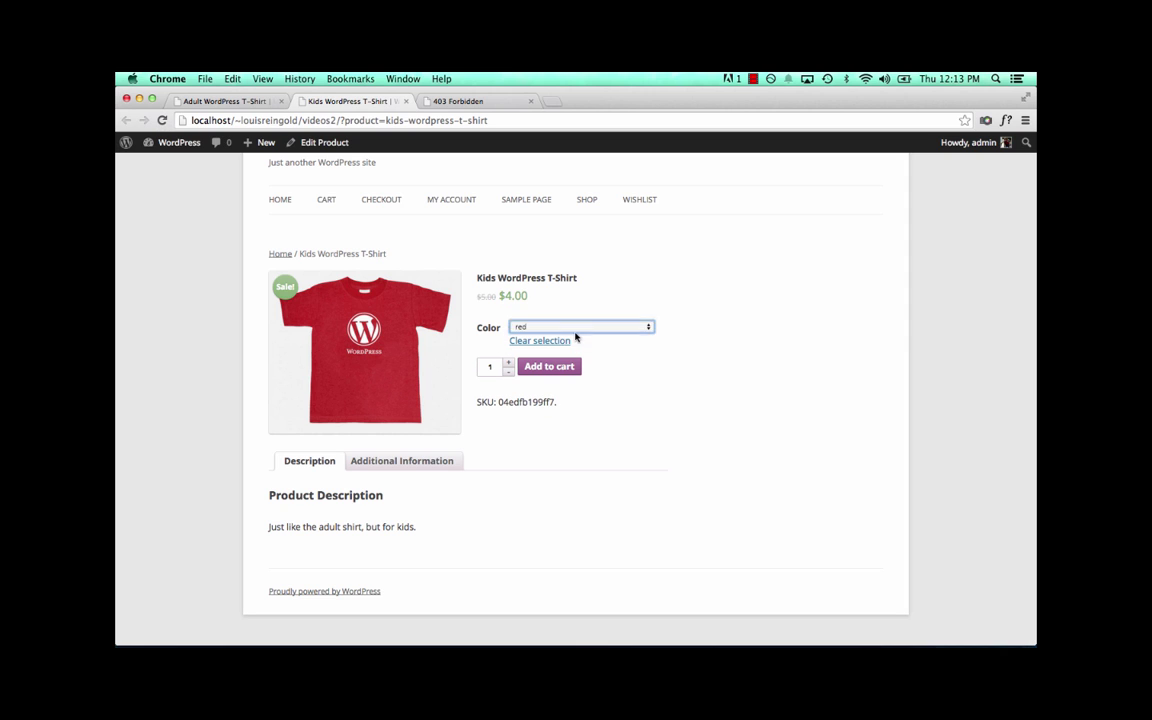